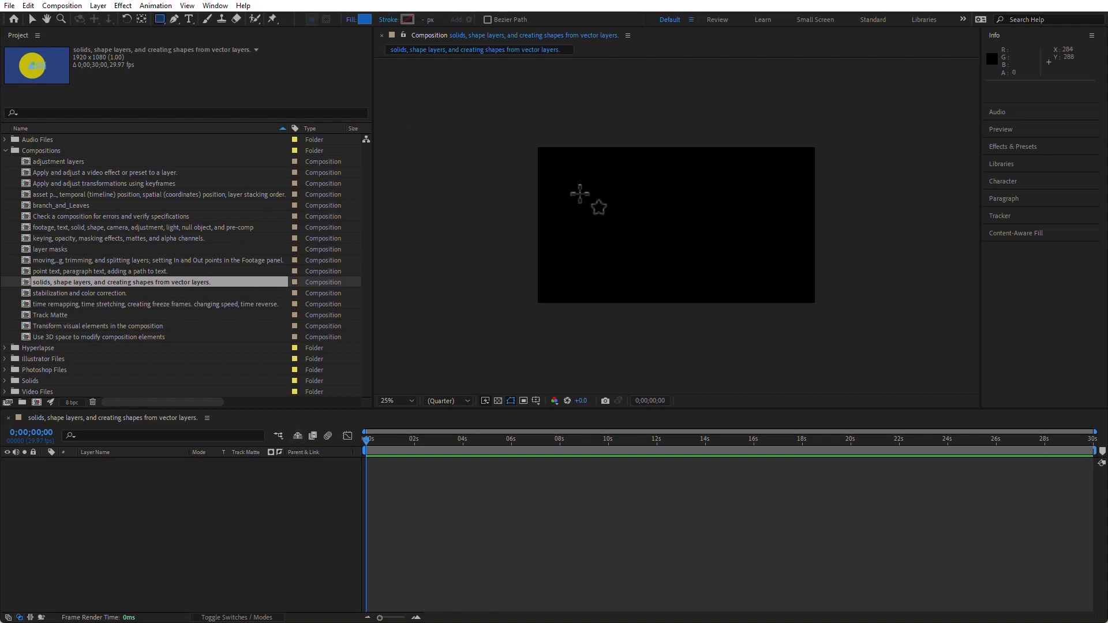
Draw a large rectangle about 1400 by 610 px in the middle of the composition, and undo it.
{"action": "left_click_drag", "start_coordinate": [579, 189], "coordinate": [782, 278]}
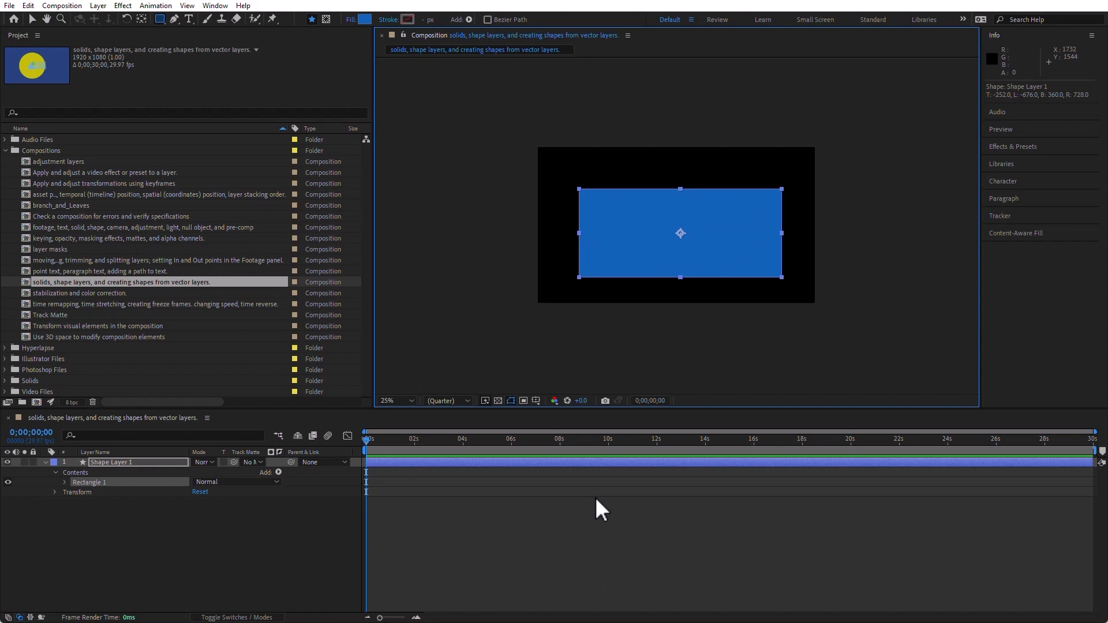
{"action": "key", "text": "ctrl+z"}
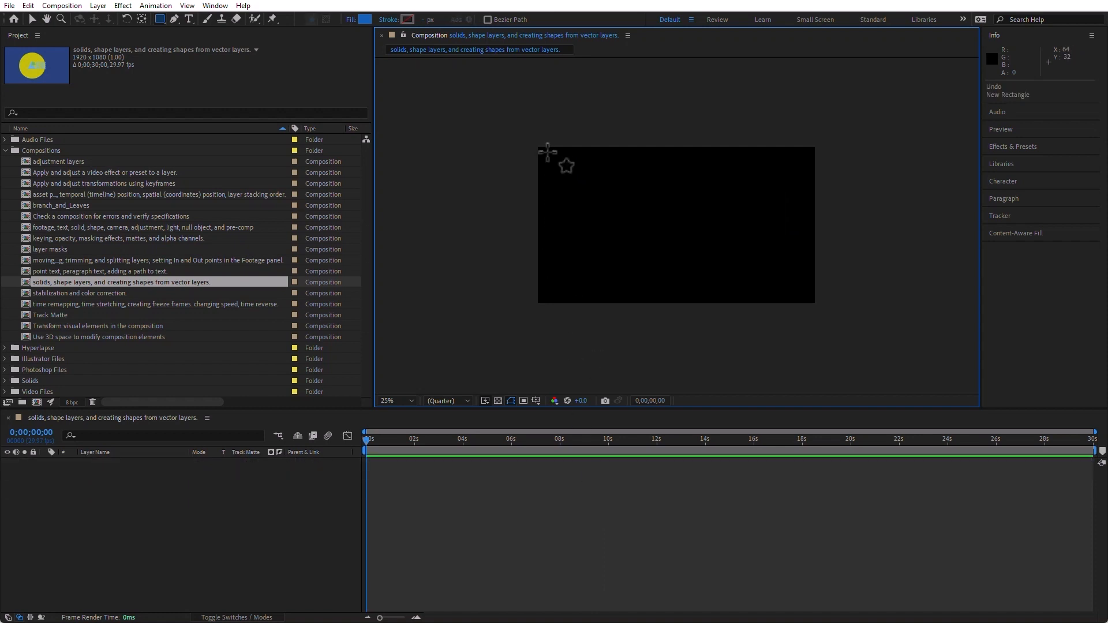
Draw a small rectangle about 450 by 330 px in the composition's upper-left corner and centre its anchor point.
{"action": "left_click_drag", "start_coordinate": [547, 152], "coordinate": [612, 200]}
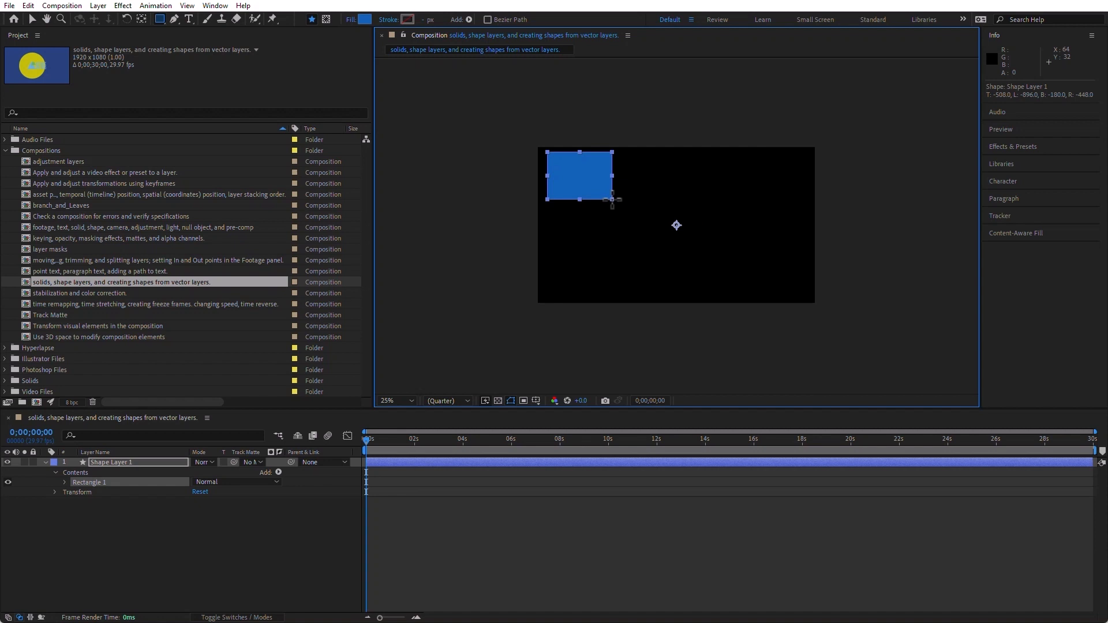
{"action": "key", "text": "ctrl+alt+Home"}
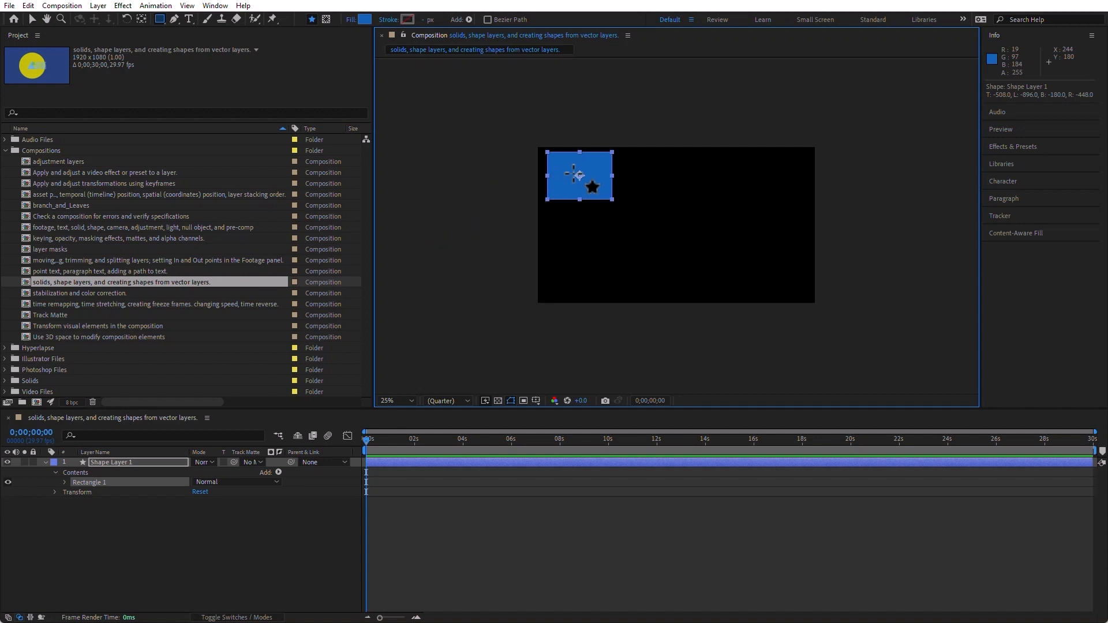
Review the General preferences, including the Center Anchor Point in New Shape Layers option, and close them without changes.
{"action": "left_click", "coordinate": [29, 6]}
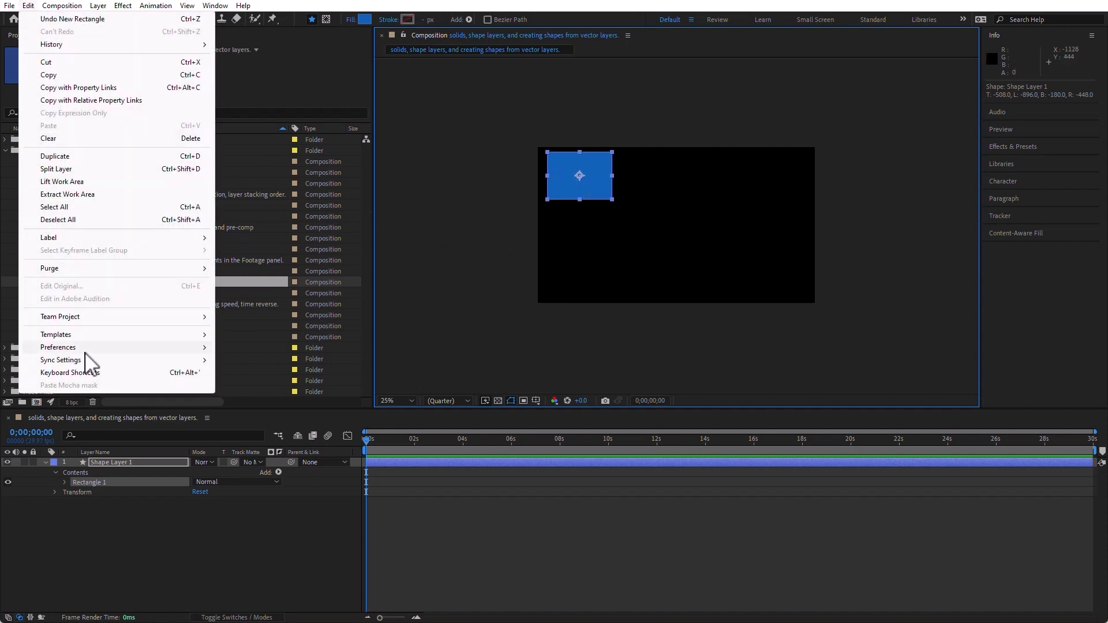
{"action": "mouse_move", "coordinate": [87, 347]}
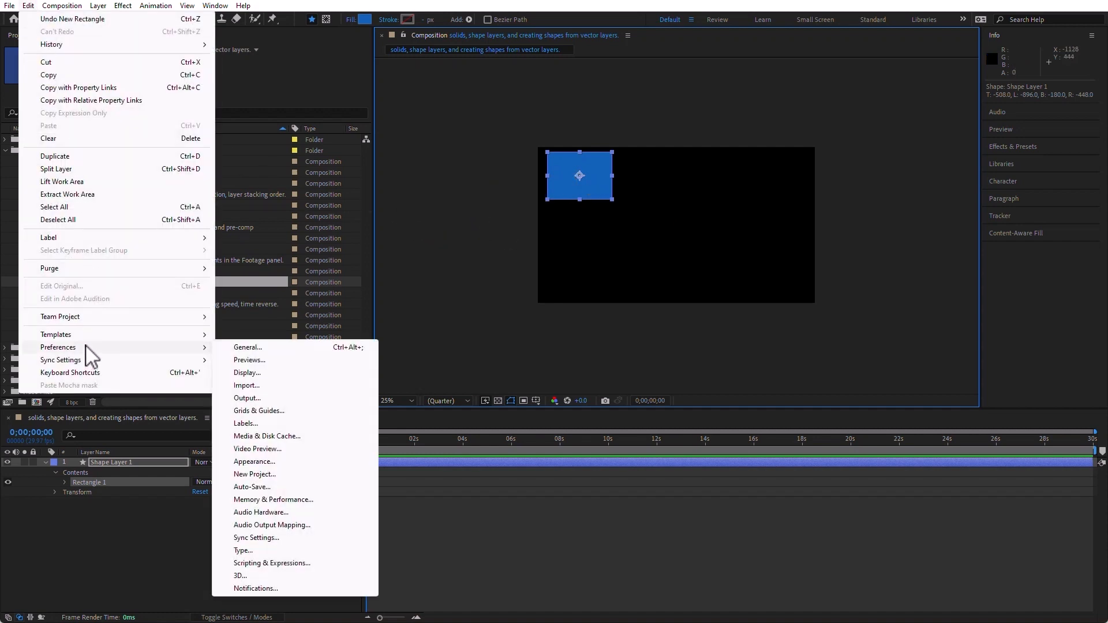
{"action": "left_click", "coordinate": [265, 348]}
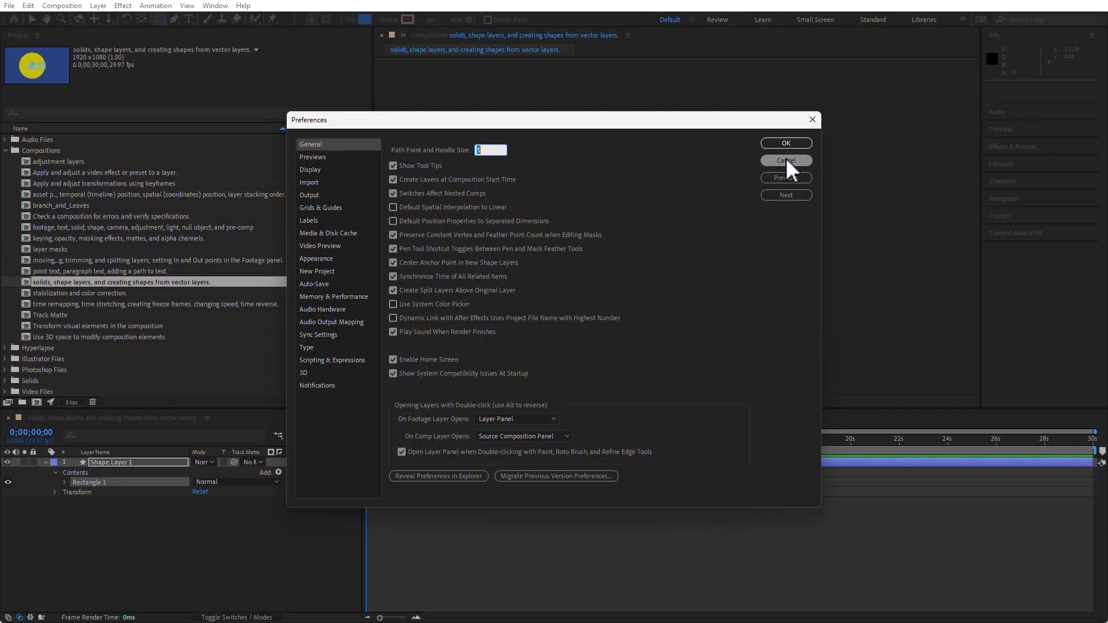
{"action": "left_click", "coordinate": [785, 160]}
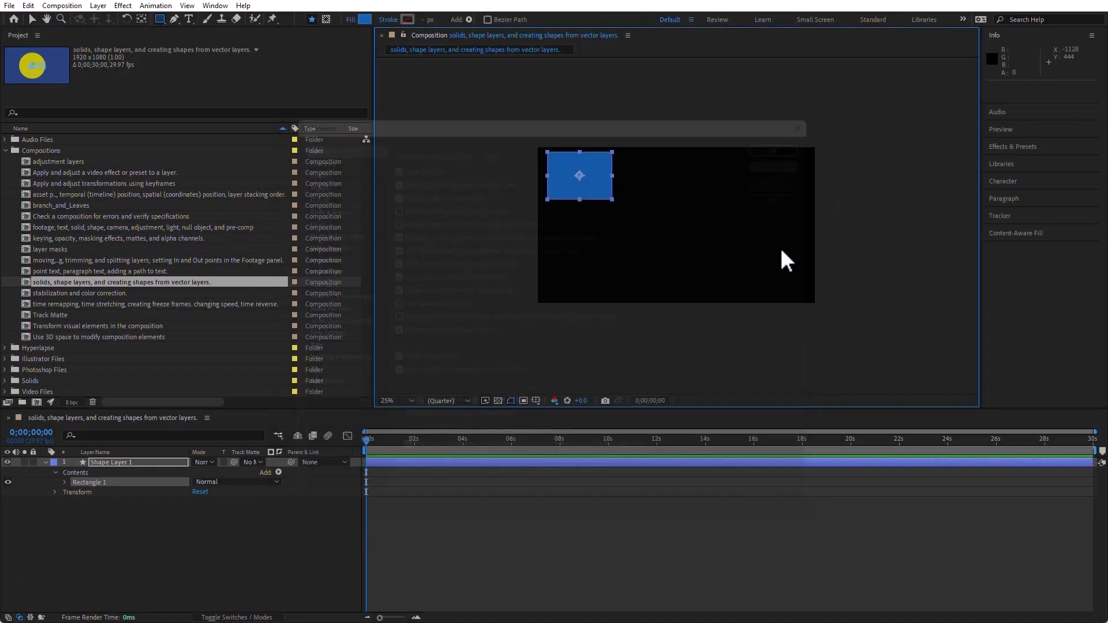
Delete the shape layer holding the small rectangle and view the list of available shape tools.
{"action": "left_click", "coordinate": [133, 461]}
{"action": "key", "text": "Delete"}
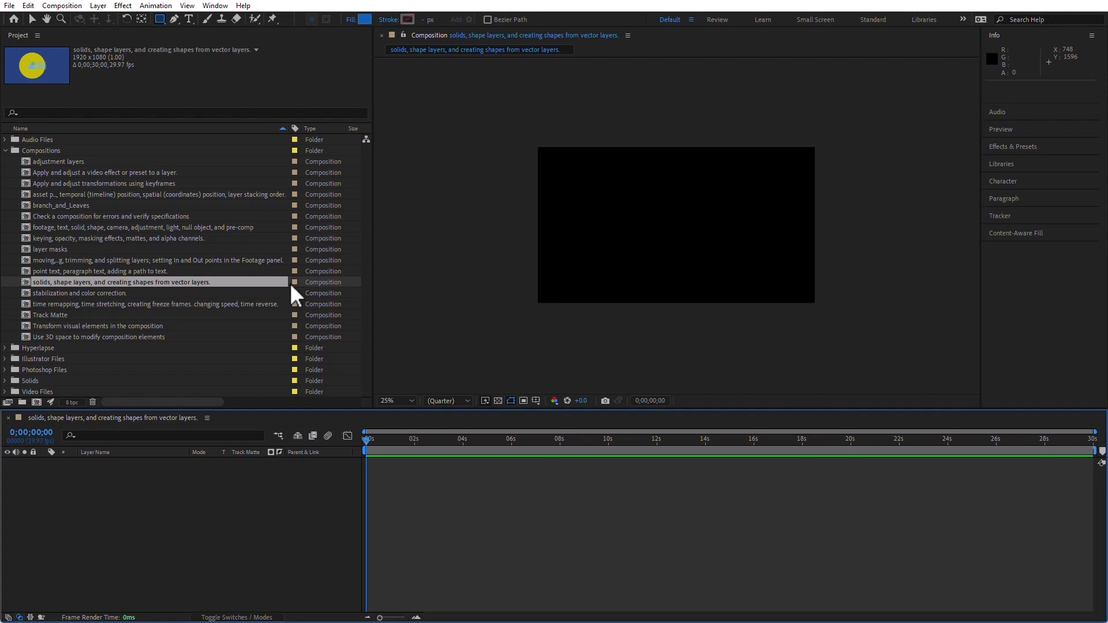
{"action": "left_click", "coordinate": [160, 18]}
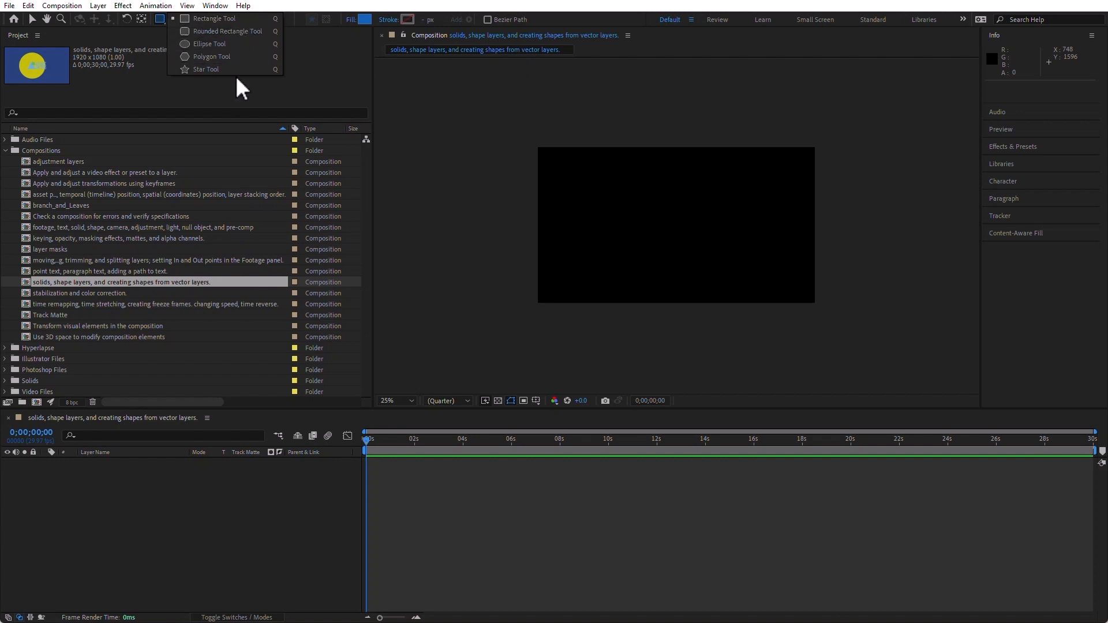
{"action": "left_click", "coordinate": [349, 81]}
Create an empty shape layer and add a rectangle path to it.
{"action": "left_click", "coordinate": [110, 7]}
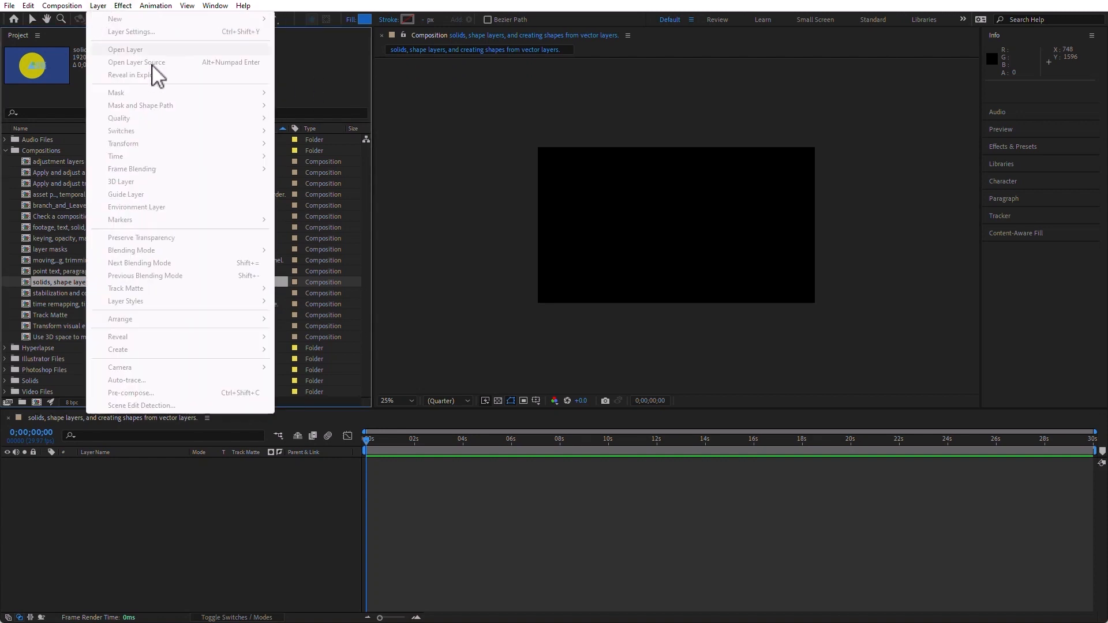
{"action": "left_click", "coordinate": [285, 521]}
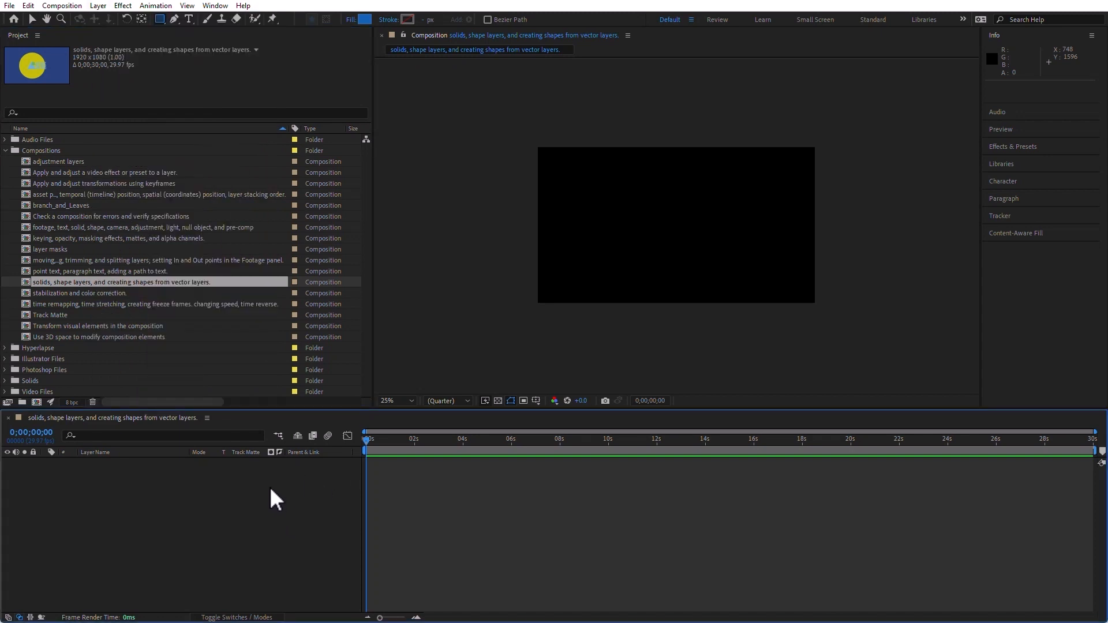
{"action": "left_click", "coordinate": [95, 6]}
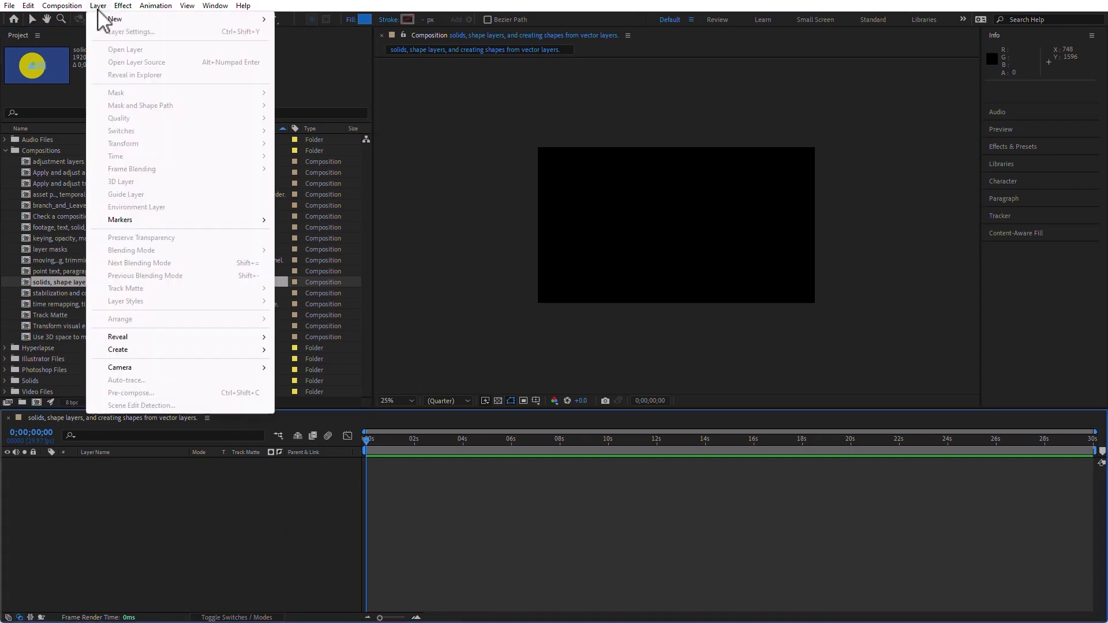
{"action": "mouse_move", "coordinate": [110, 20]}
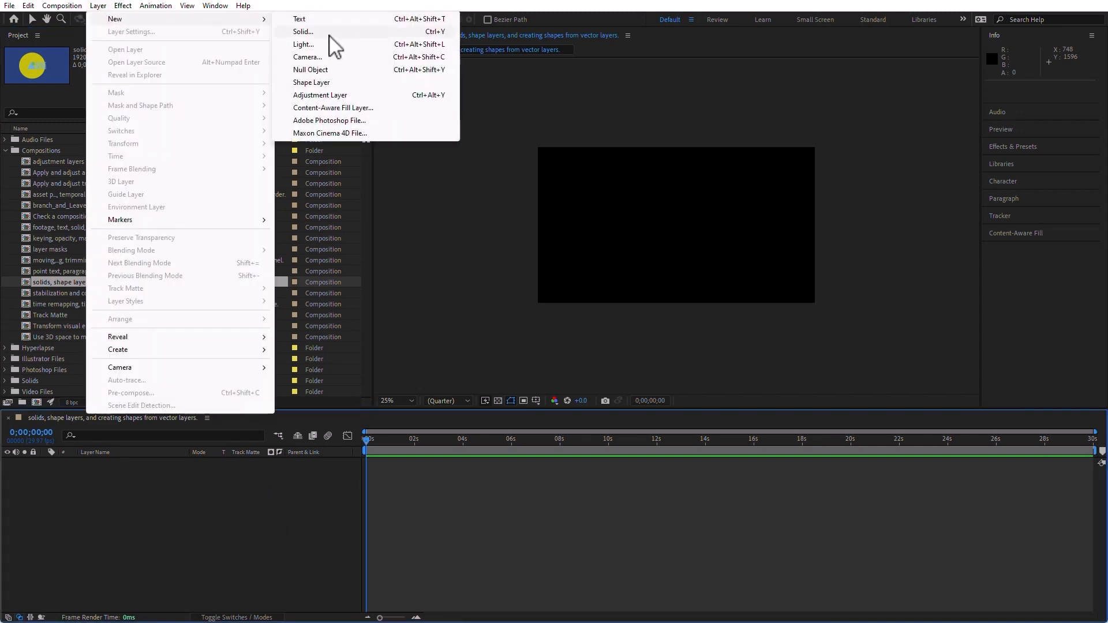
{"action": "left_click", "coordinate": [348, 83]}
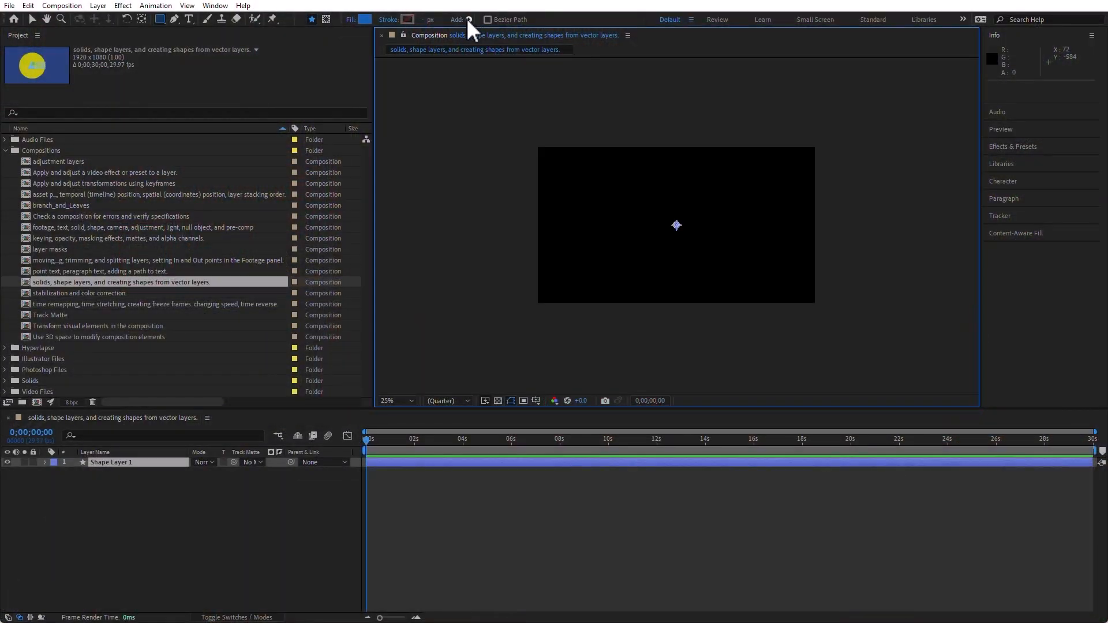
{"action": "left_click", "coordinate": [467, 18]}
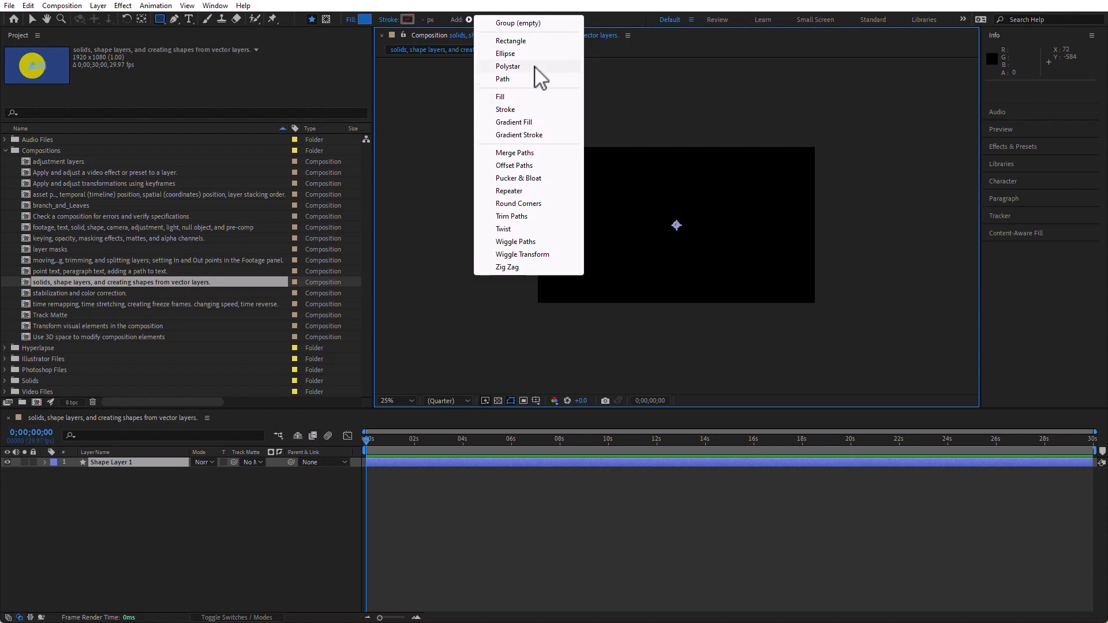
{"action": "left_click", "coordinate": [536, 42]}
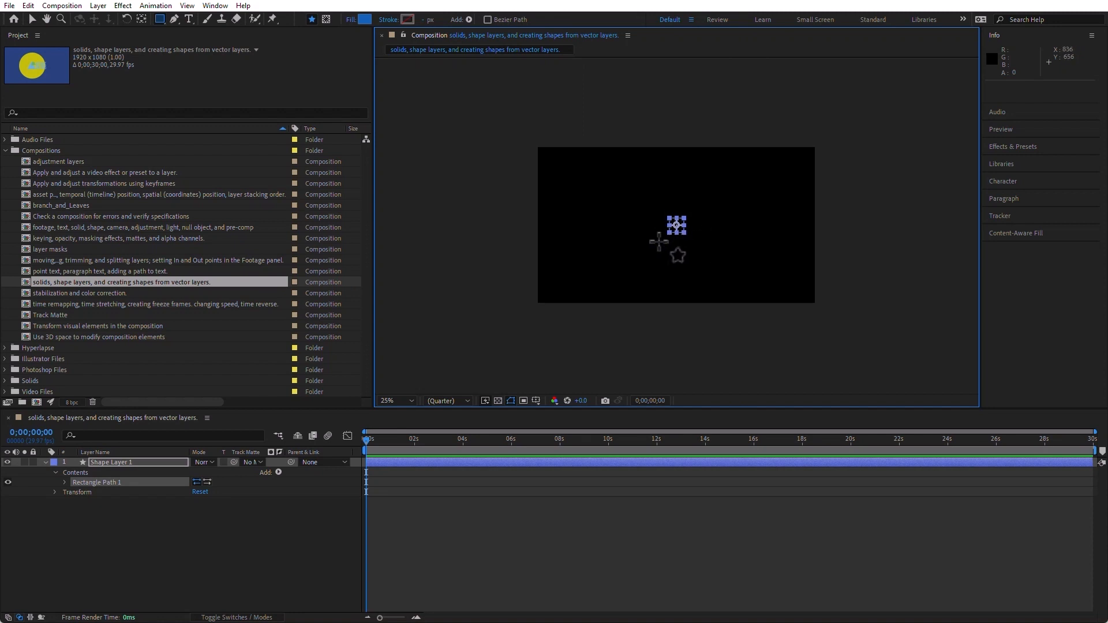
Add an Offset Paths operator to the shape layer, and delete the whole layer.
{"action": "left_click", "coordinate": [468, 20]}
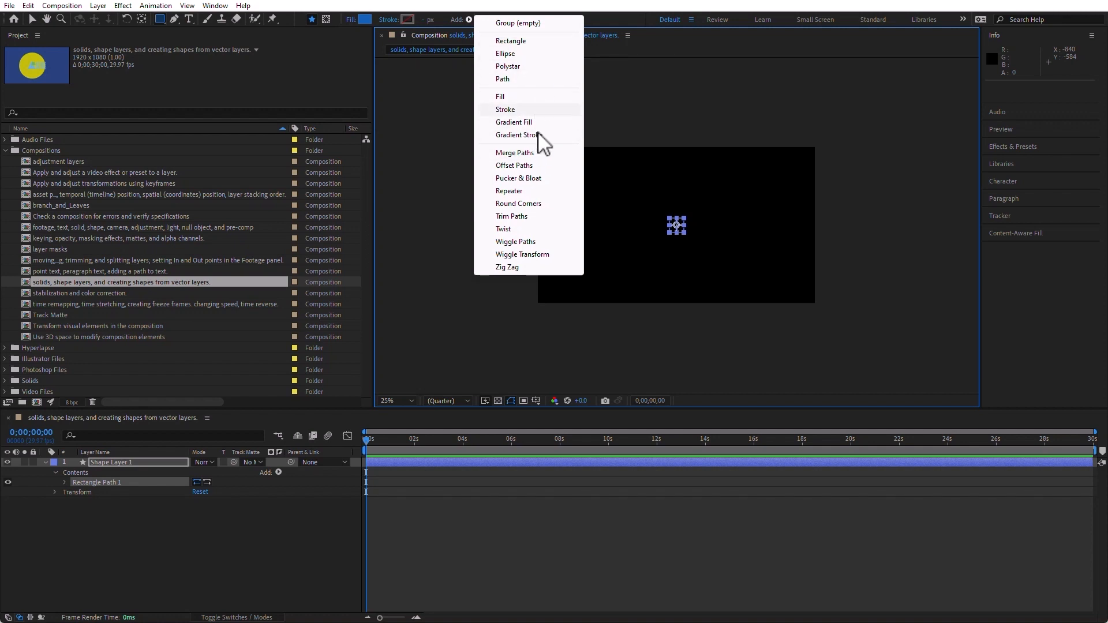
{"action": "left_click", "coordinate": [535, 165]}
{"action": "left_click", "coordinate": [260, 508]}
{"action": "left_click", "coordinate": [134, 461]}
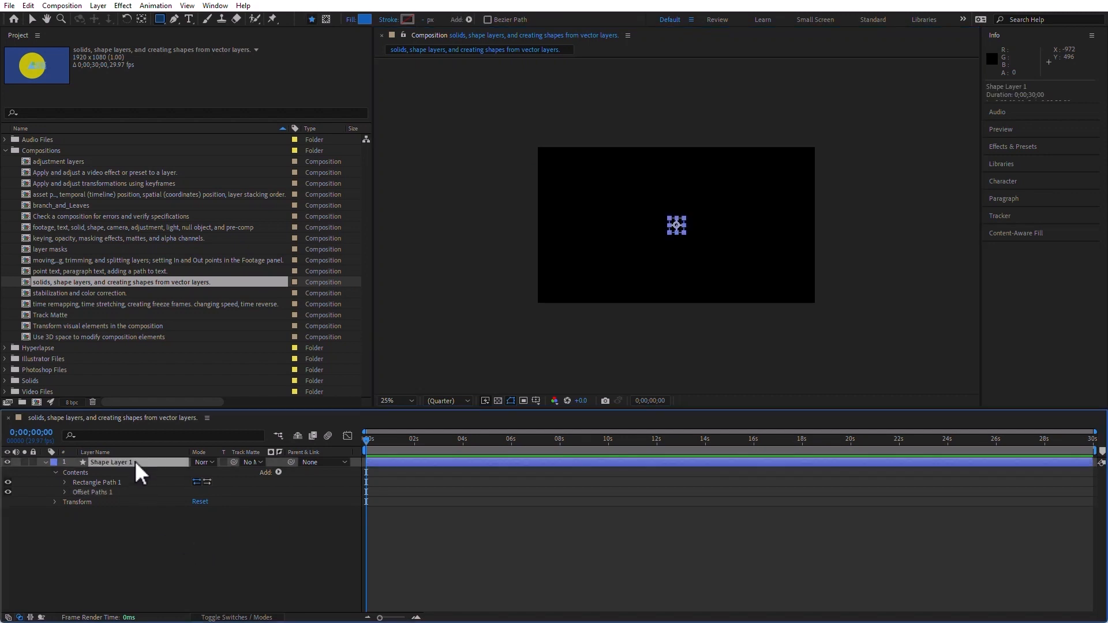
{"action": "key", "text": "Delete"}
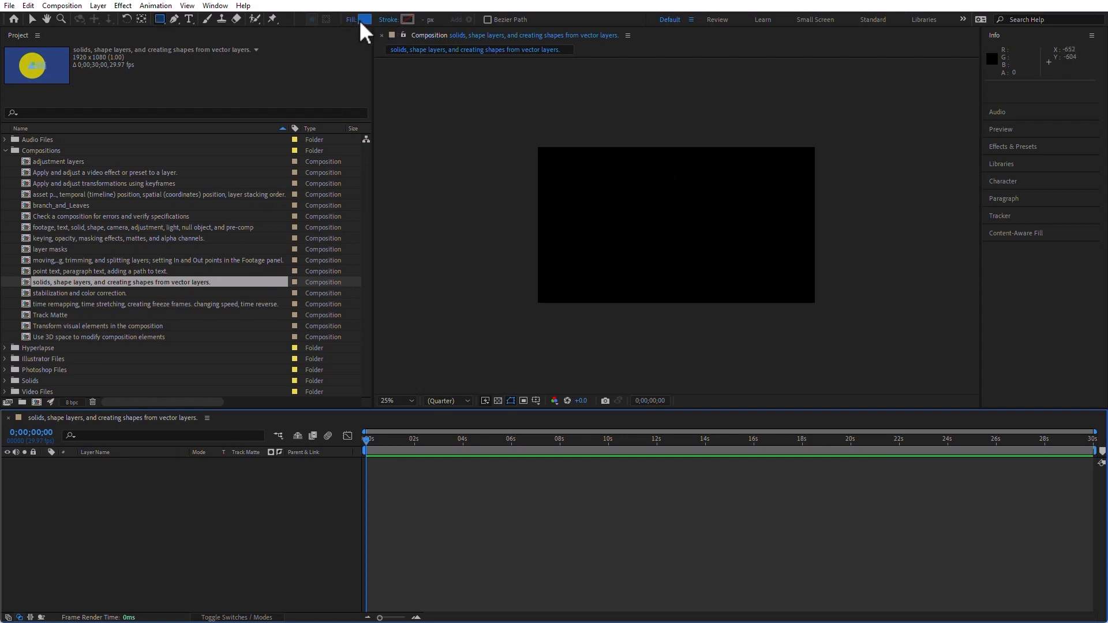
Draw a rectangle about 1120 by 670 px around the centre of the composition.
{"action": "left_click_drag", "start_coordinate": [601, 175], "coordinate": [764, 272]}
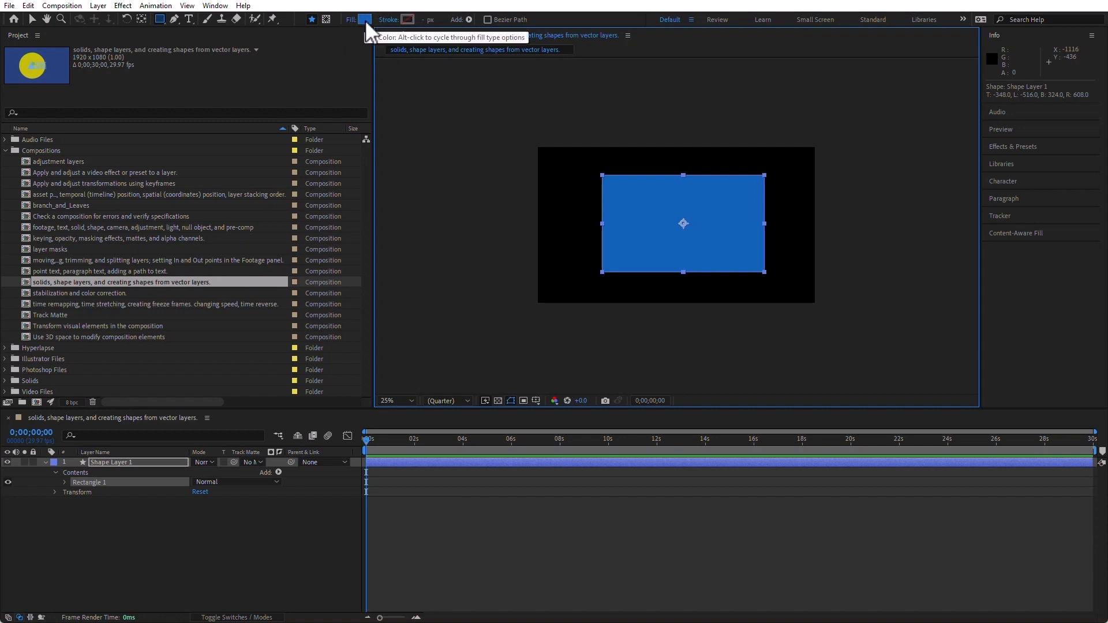
Try linear and radial gradient fills on the rectangle, and return it to a solid color fill.
{"action": "left_click", "coordinate": [350, 20]}
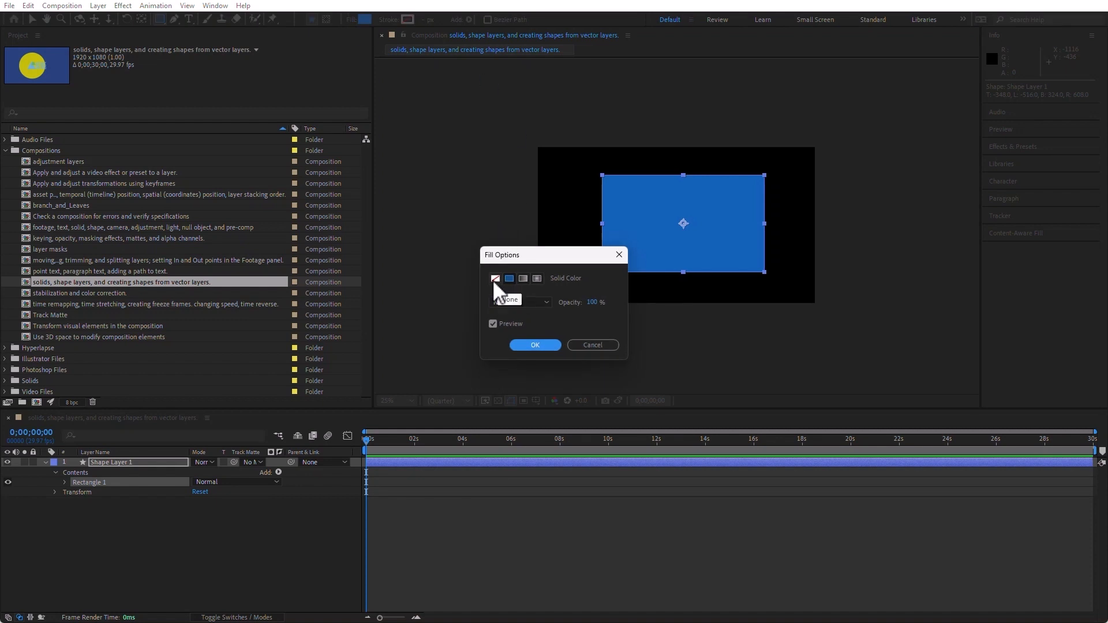
{"action": "left_click", "coordinate": [523, 279]}
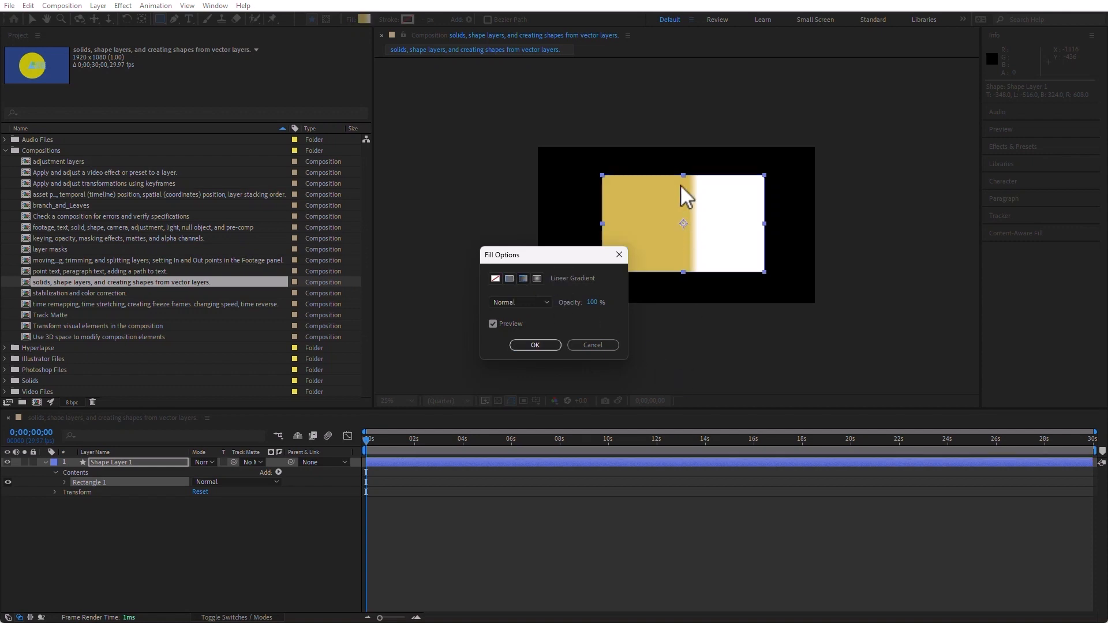
{"action": "left_click", "coordinate": [514, 301]}
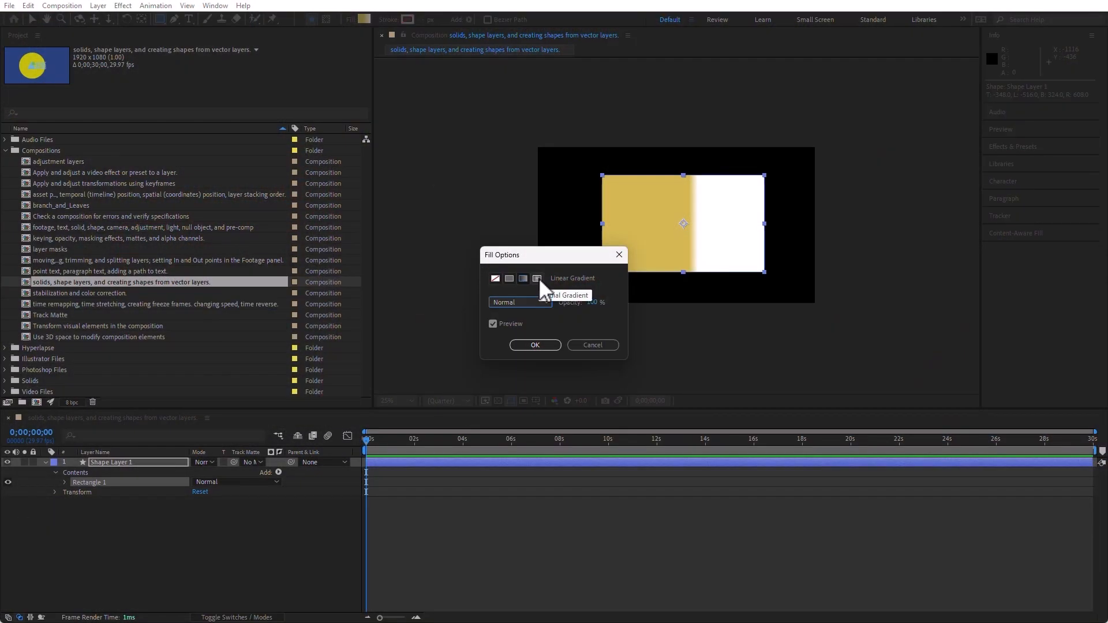
{"action": "left_click", "coordinate": [537, 278]}
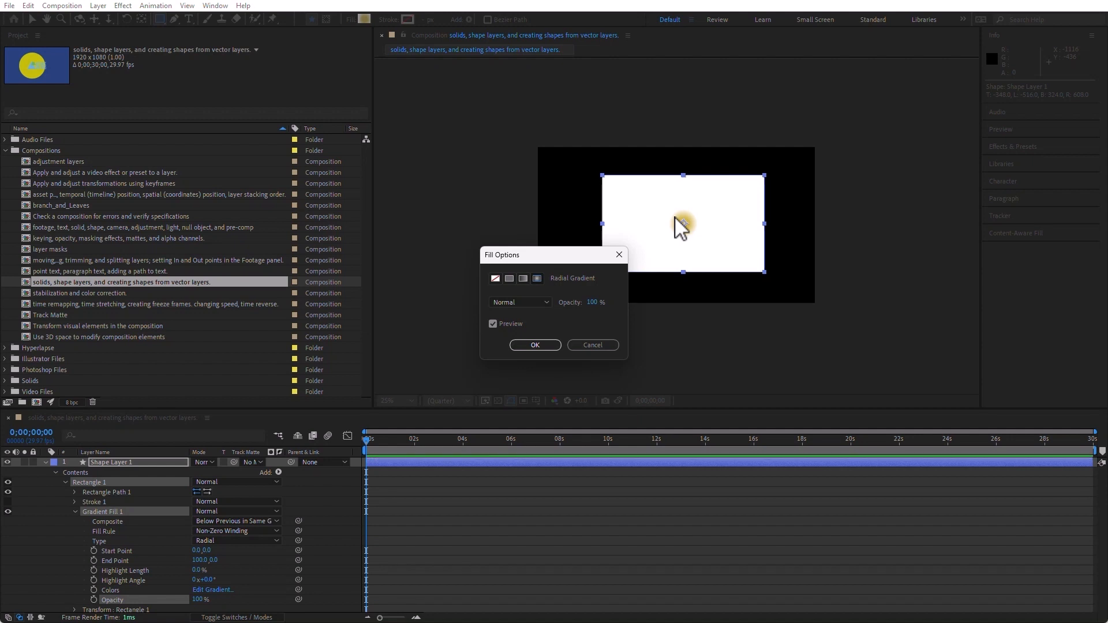
{"action": "left_click", "coordinate": [522, 280]}
{"action": "left_click", "coordinate": [537, 278]}
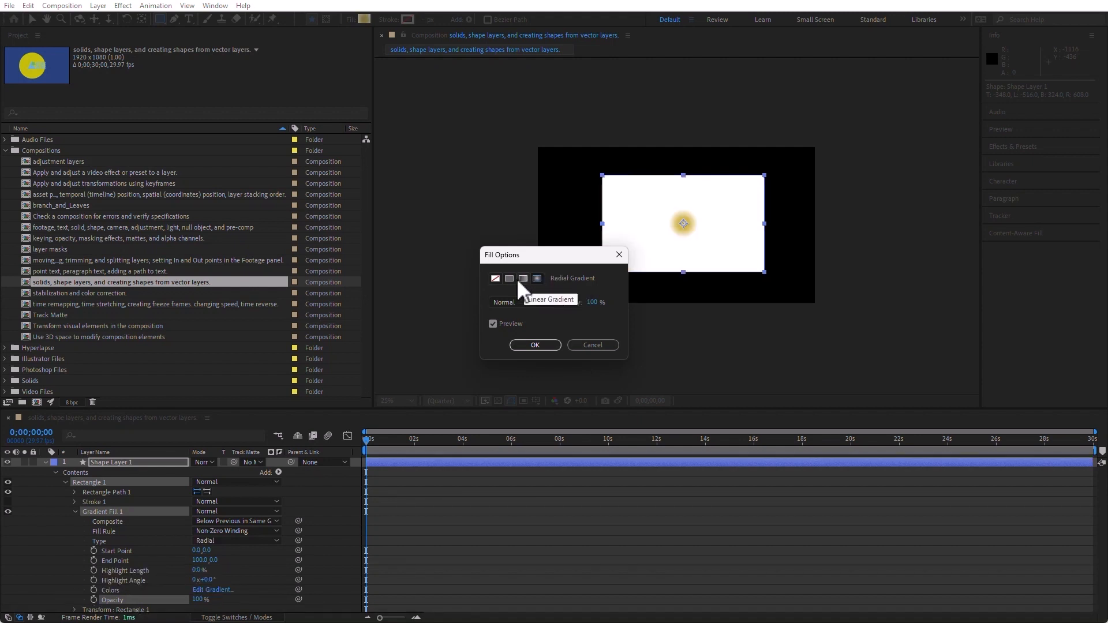
{"action": "left_click", "coordinate": [509, 279]}
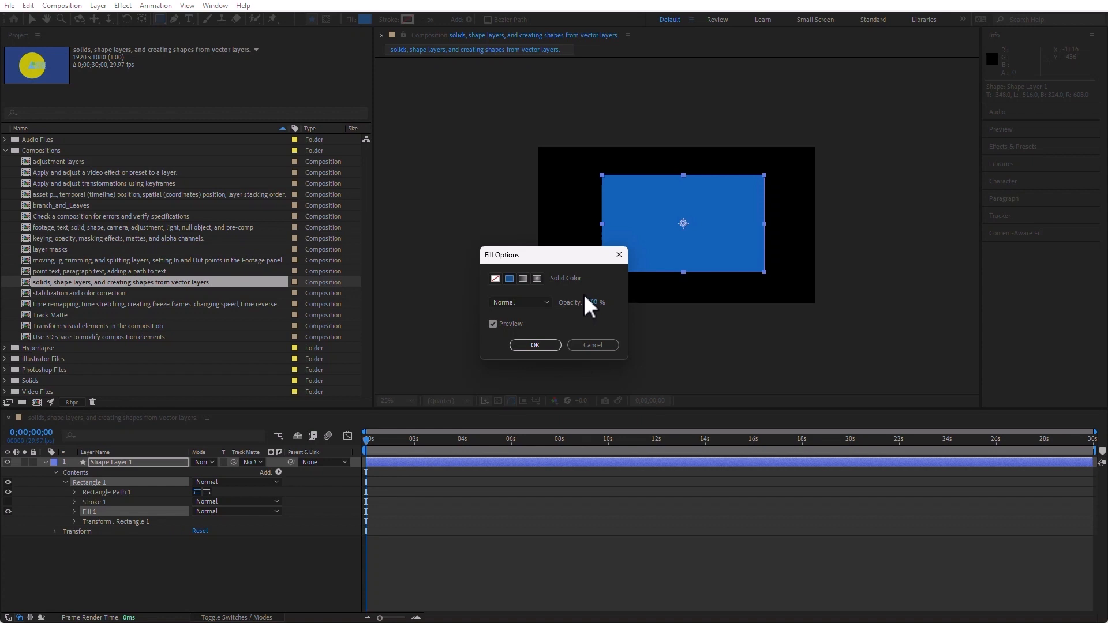
{"action": "left_click", "coordinate": [533, 345]}
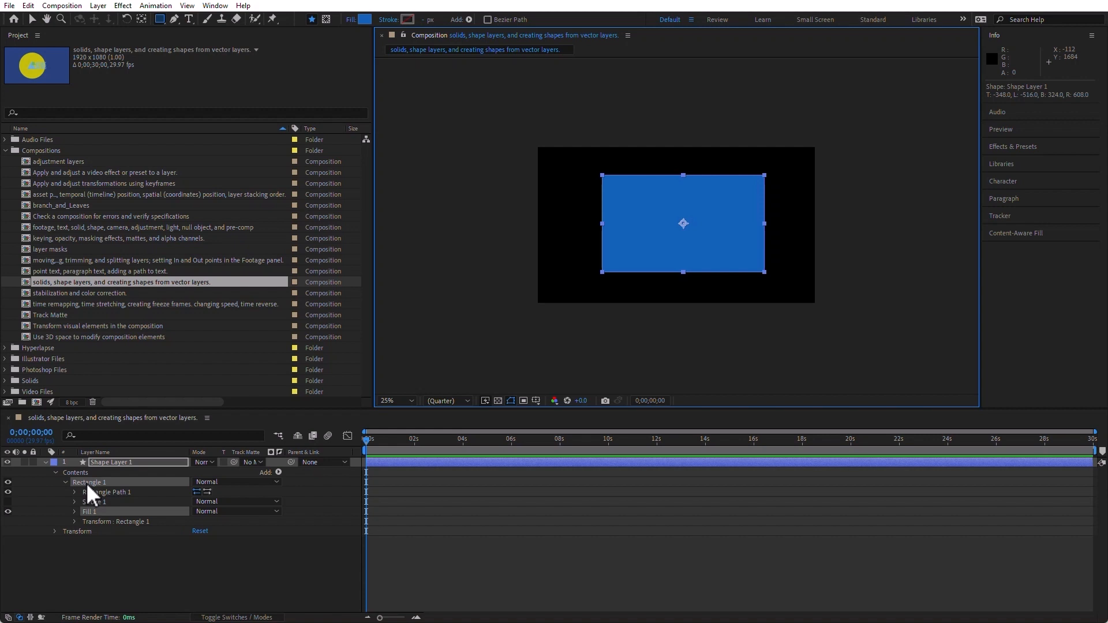
Add a second fill to the rectangle and set its fill color to light green.
{"action": "left_click", "coordinate": [468, 19]}
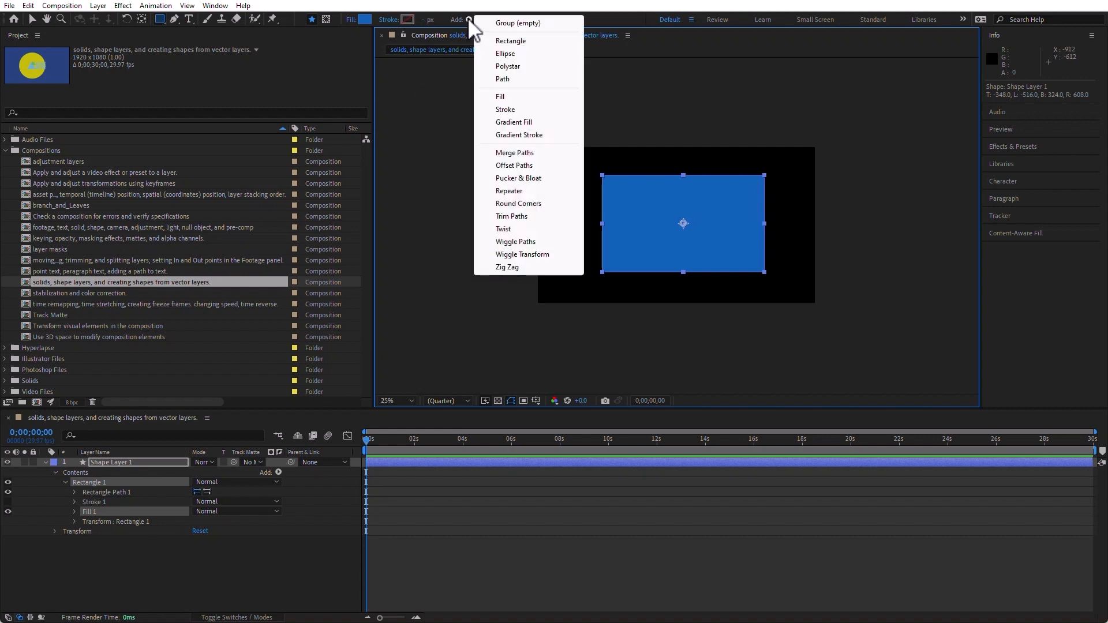
{"action": "left_click", "coordinate": [532, 97]}
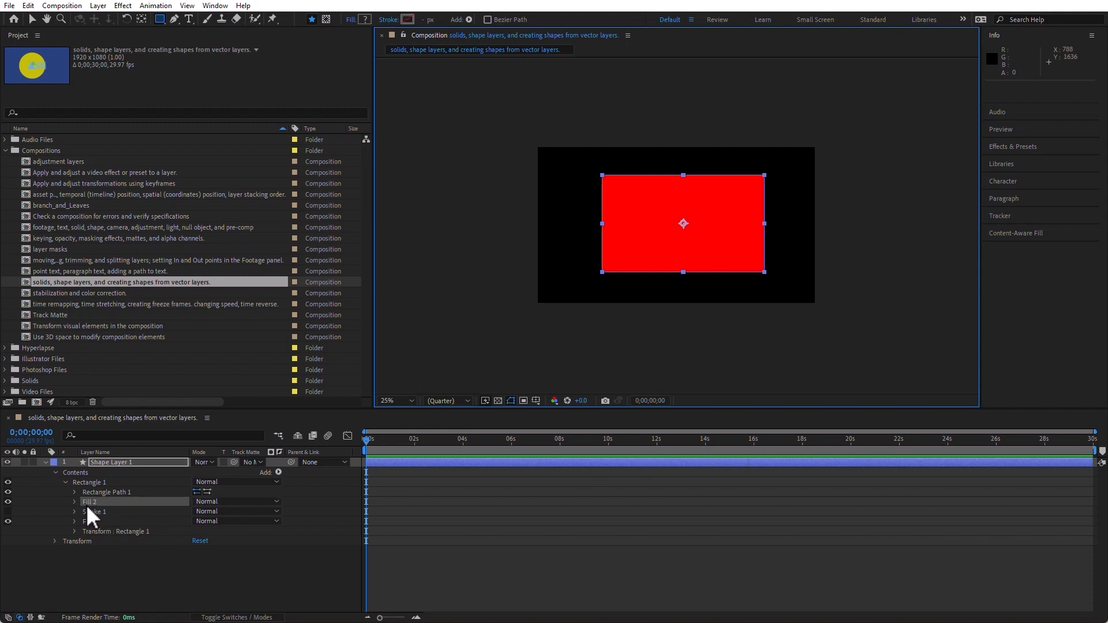
{"action": "left_click", "coordinate": [364, 19]}
{"action": "mouse_move", "coordinate": [530, 292]}
{"action": "left_mouse_down"}
{"action": "mouse_move", "coordinate": [535, 254]}
{"action": "mouse_move", "coordinate": [470, 240]}
{"action": "mouse_move", "coordinate": [448, 245]}
{"action": "mouse_move", "coordinate": [454, 270]}
{"action": "left_mouse_up"}
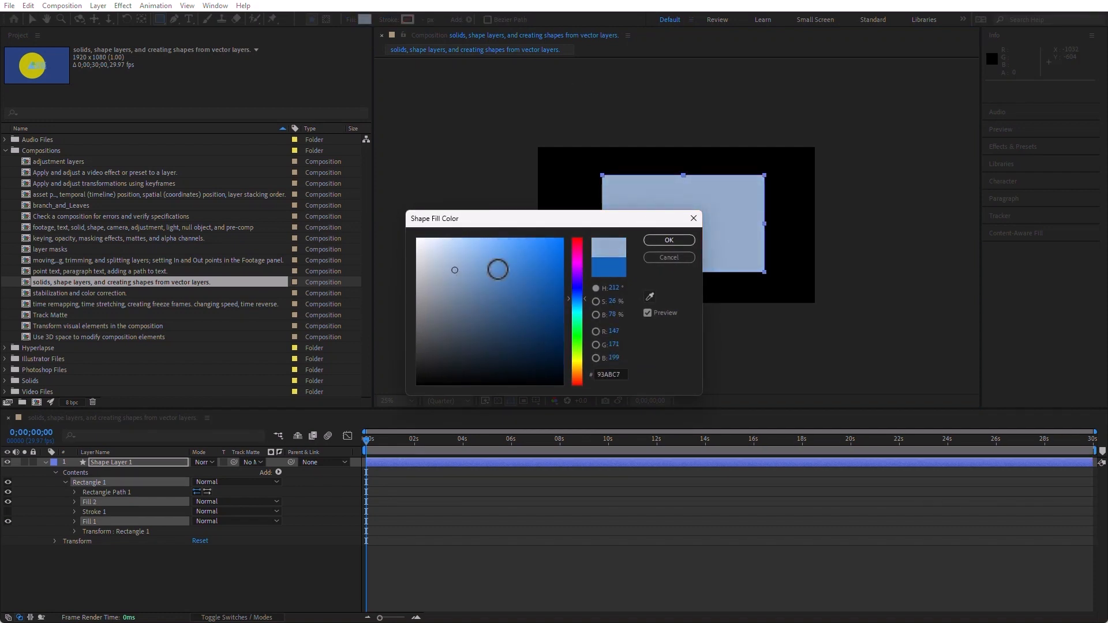
{"action": "left_click", "coordinate": [580, 334]}
{"action": "left_click_drag", "start_coordinate": [519, 268], "coordinate": [512, 251]}
{"action": "left_click", "coordinate": [669, 240]}
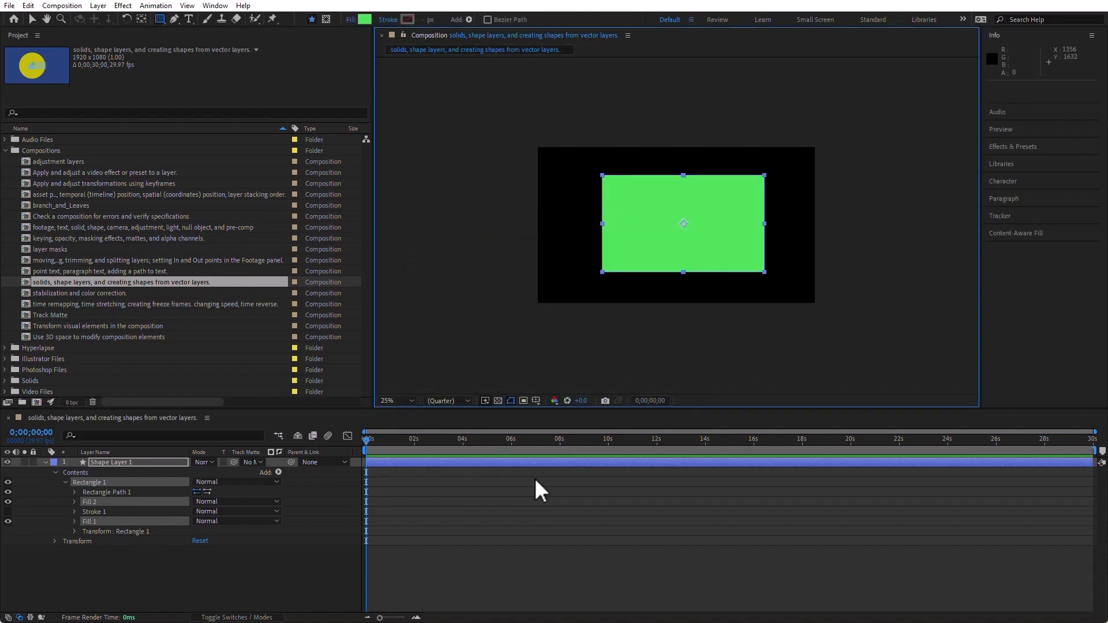
Change the rectangle's fills to a radial gradient.
{"action": "left_click", "coordinate": [349, 19]}
{"action": "left_click", "coordinate": [536, 279]}
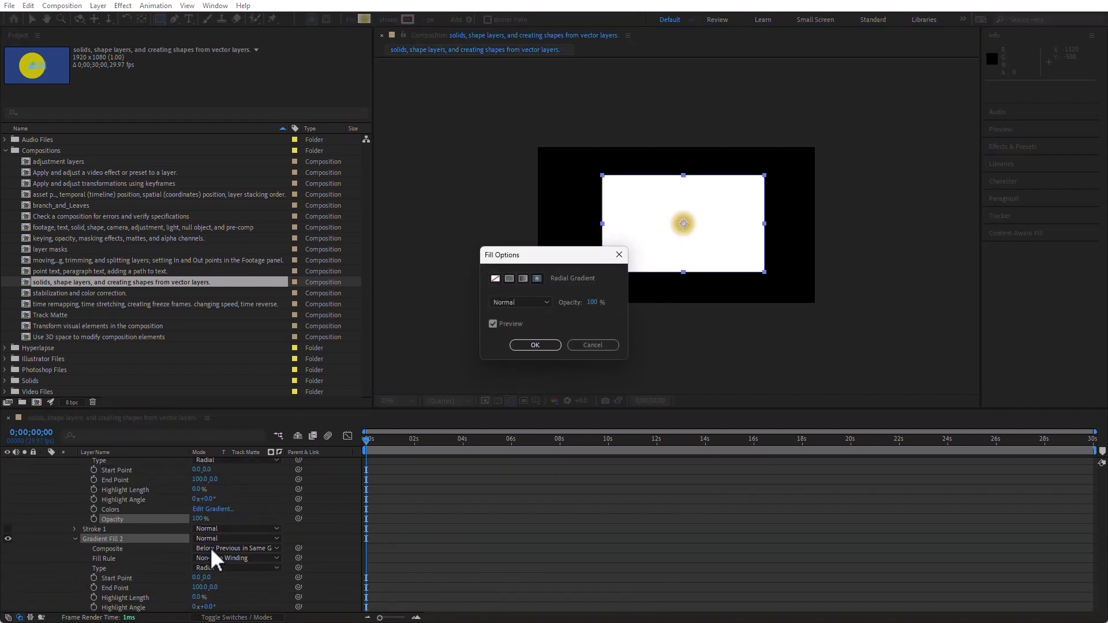
{"action": "left_click", "coordinate": [532, 346]}
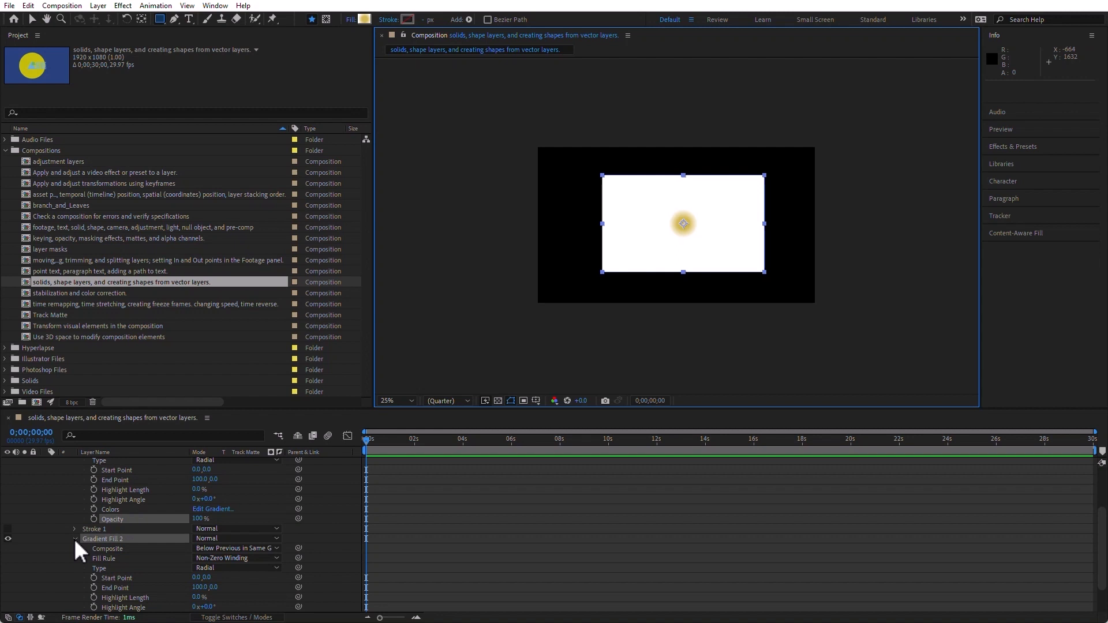
{"action": "scroll", "coordinate": [120, 538], "scroll_direction": "up", "scroll_amount": 2}
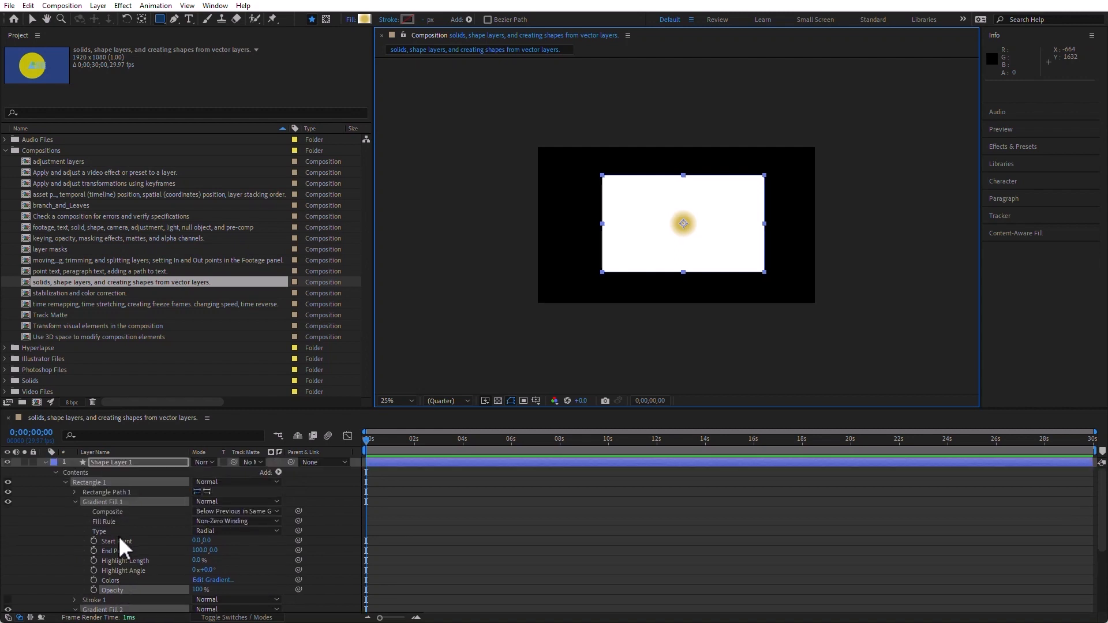
Change the rectangle's gradient fills back to a solid color.
{"action": "left_click", "coordinate": [116, 500]}
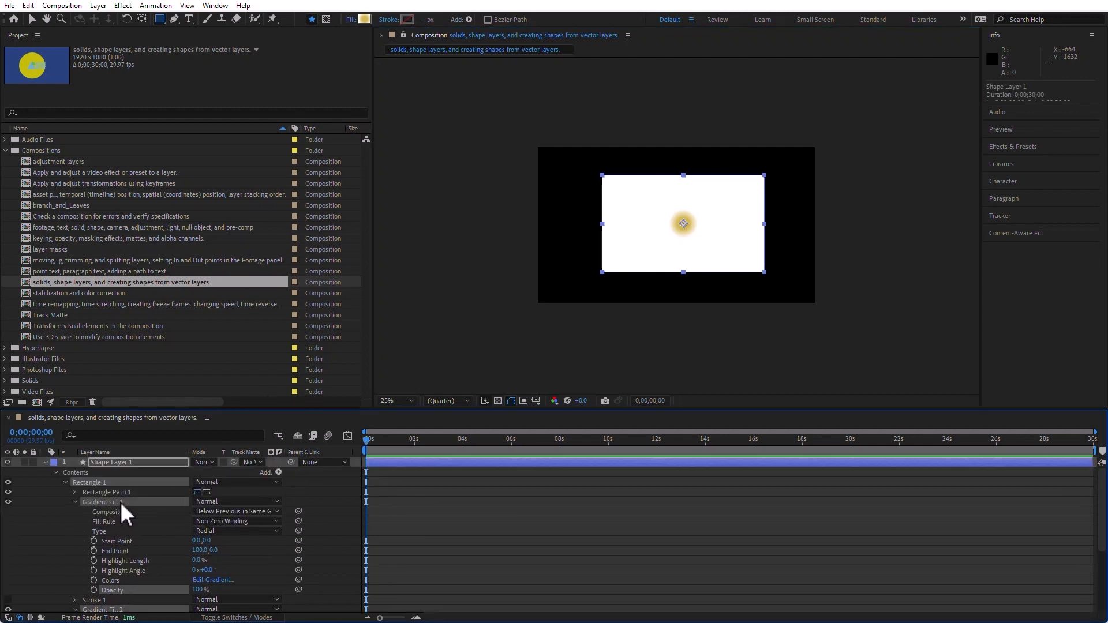
{"action": "scroll", "coordinate": [140, 593], "scroll_direction": "down", "scroll_amount": 3}
{"action": "left_click", "coordinate": [74, 541]}
{"action": "left_click", "coordinate": [102, 521]}
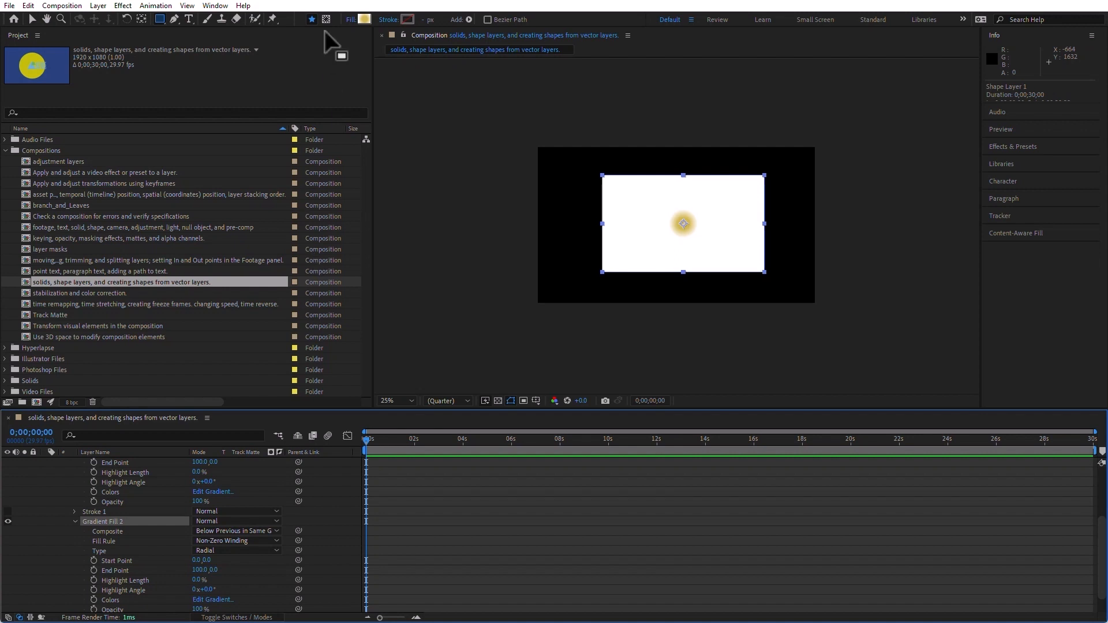
{"action": "left_click", "coordinate": [350, 20]}
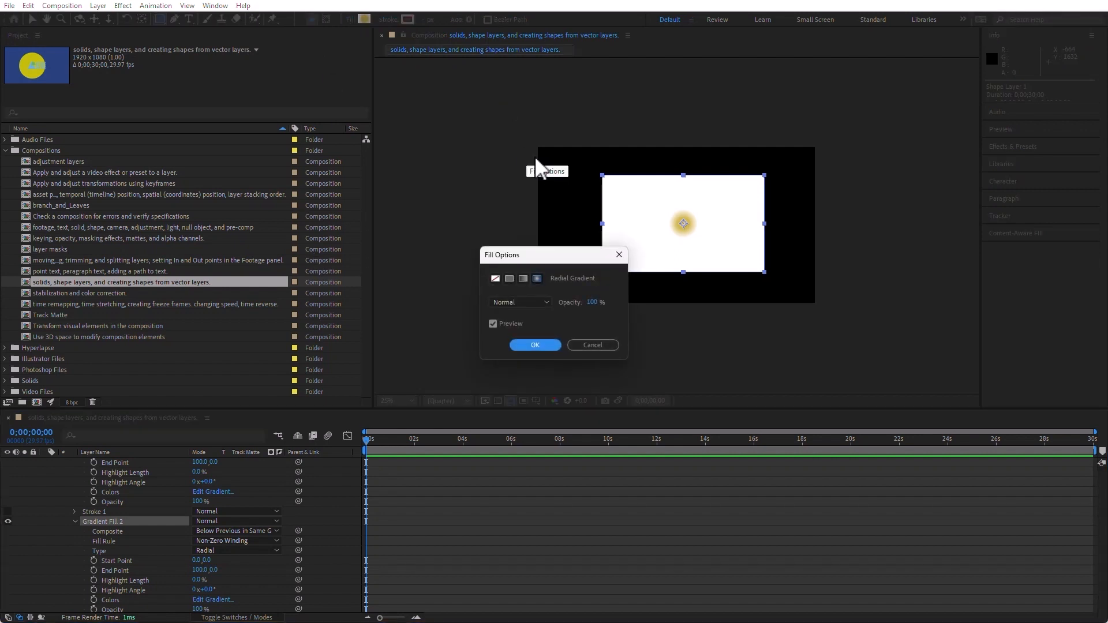
{"action": "left_click", "coordinate": [508, 279]}
{"action": "left_click", "coordinate": [536, 345]}
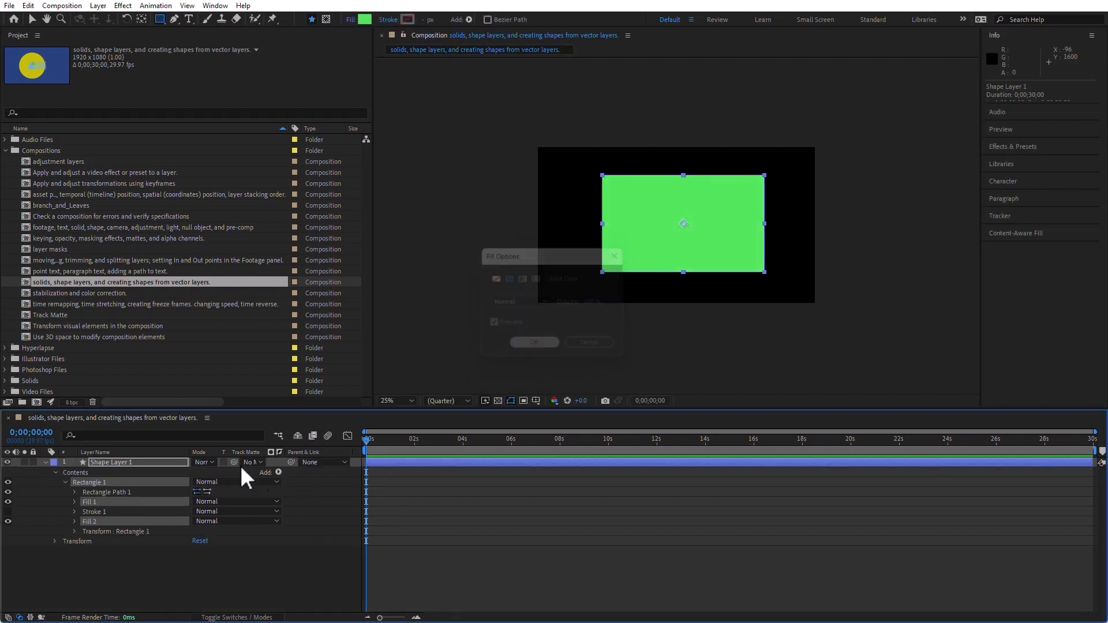
With no shape selected, set the fill color for new shapes to light blue (2BBAEF).
{"action": "left_click", "coordinate": [171, 573]}
{"action": "left_click", "coordinate": [75, 502]}
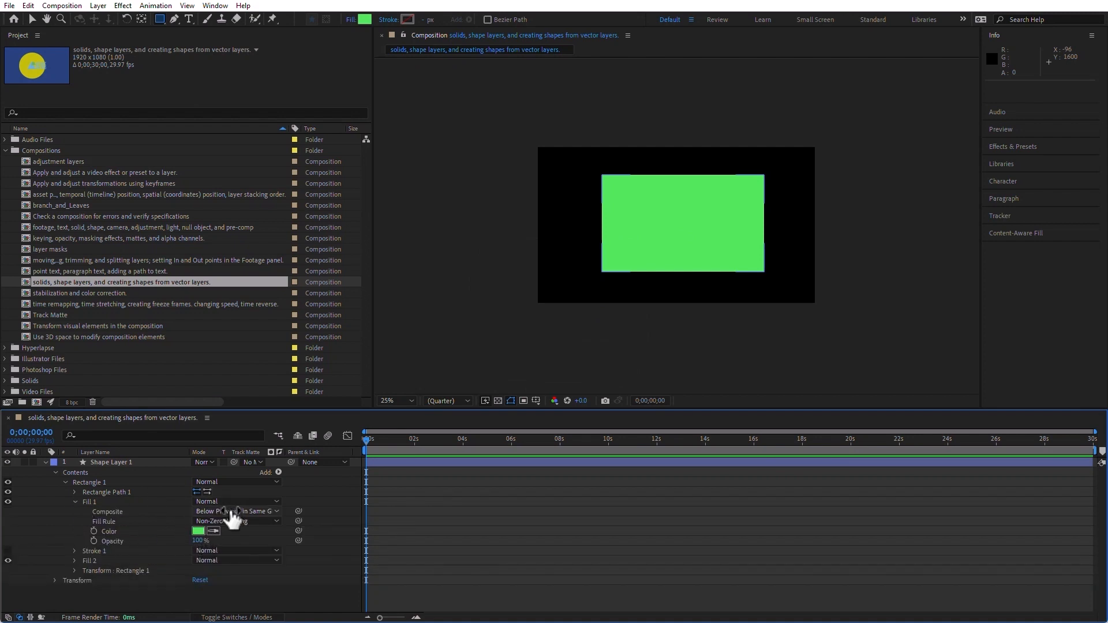
{"action": "left_click", "coordinate": [366, 18]}
{"action": "left_click", "coordinate": [577, 305]}
{"action": "left_click", "coordinate": [537, 247]}
{"action": "left_click", "coordinate": [689, 241]}
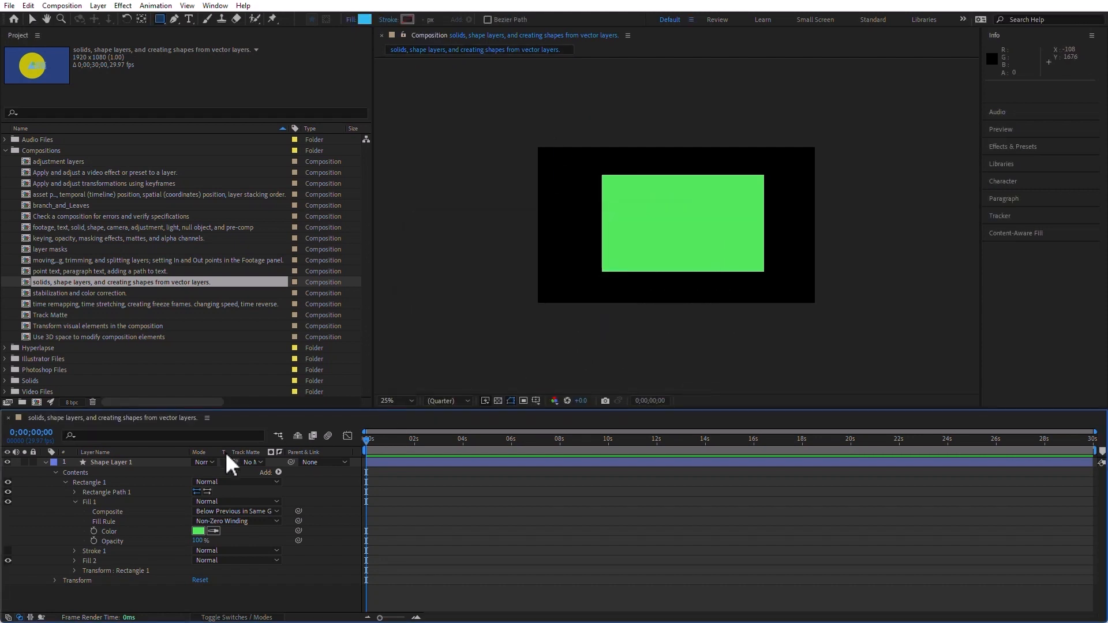
Change the color of the rectangle's first fill to bright blue and expand the second fill's properties.
{"action": "left_click", "coordinate": [95, 502]}
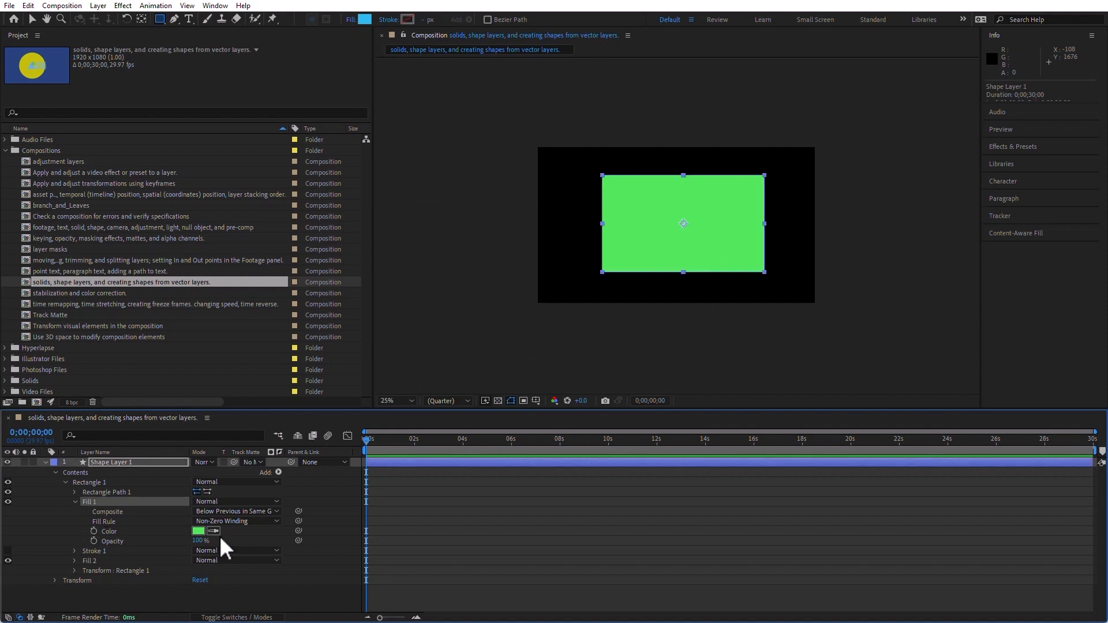
{"action": "left_click", "coordinate": [194, 531]}
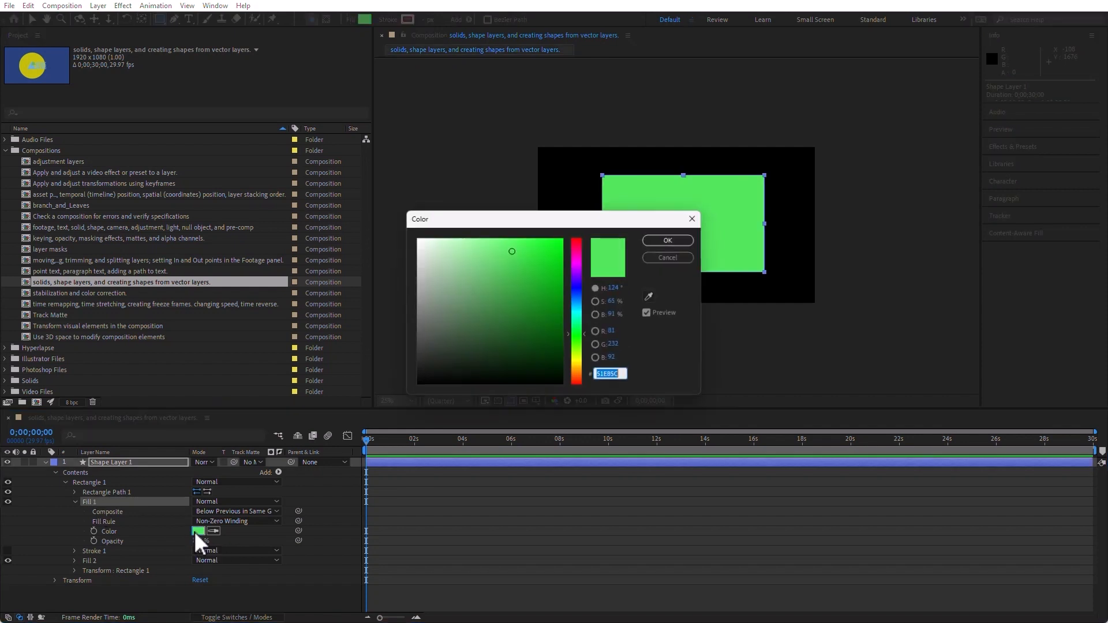
{"action": "left_click", "coordinate": [578, 296]}
{"action": "left_click", "coordinate": [550, 243]}
{"action": "left_click", "coordinate": [647, 242]}
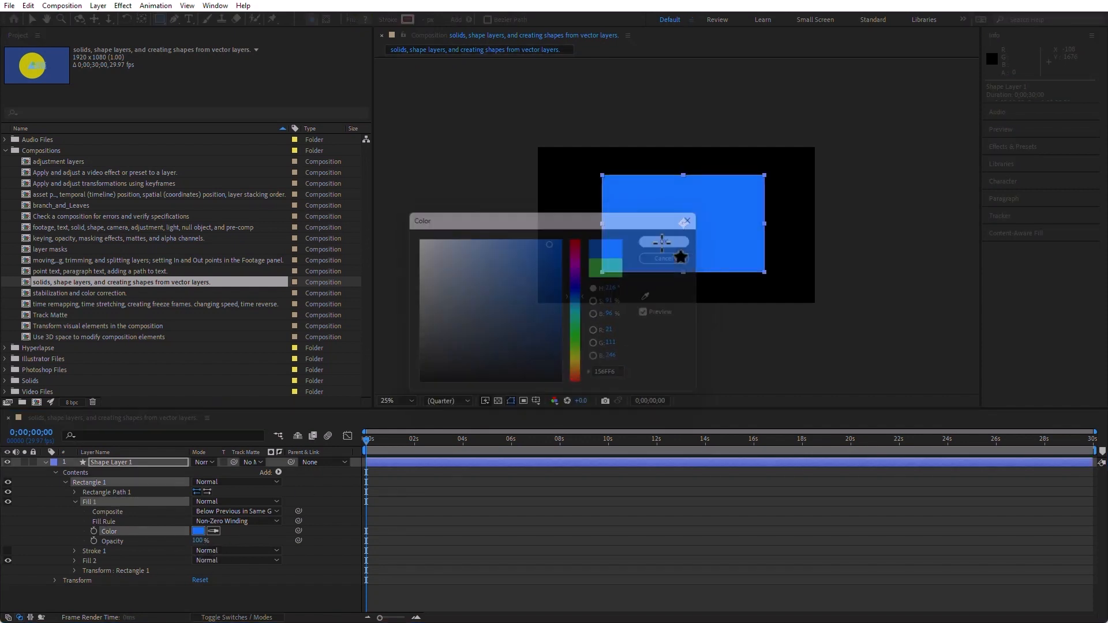
{"action": "left_click", "coordinate": [75, 561]}
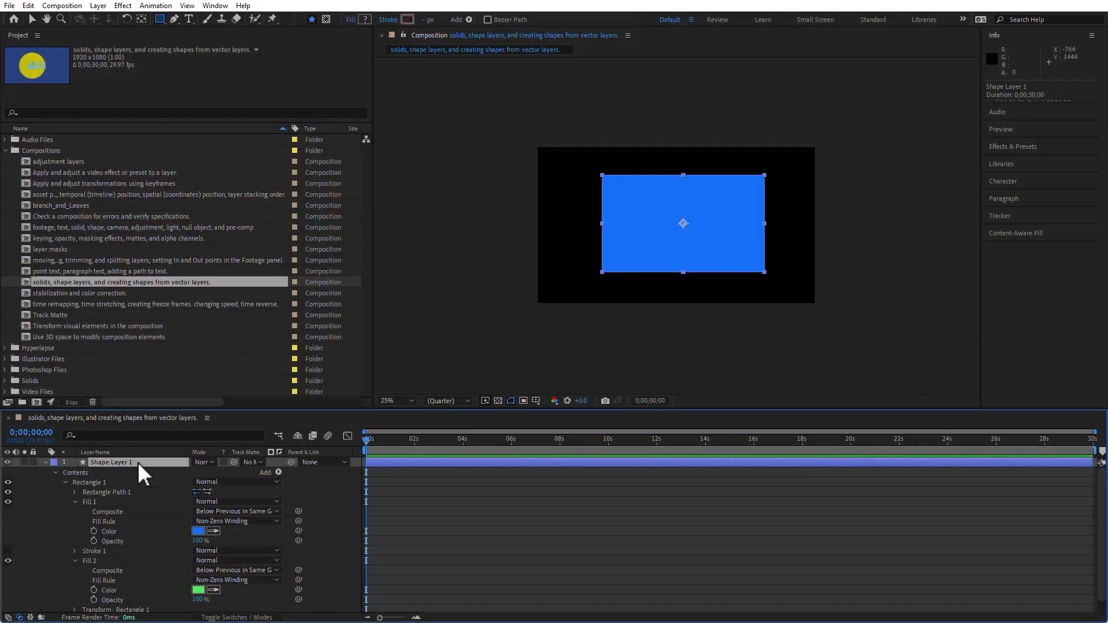
Delete the rectangle's shape layer and draw a circle about 540 px in diameter near the composition's centre.
{"action": "key", "text": "Delete"}
{"action": "left_click", "coordinate": [162, 21]}
{"action": "left_click", "coordinate": [211, 44]}
{"action": "mouse_move", "coordinate": [647, 191]}
{"action": "left_mouse_down"}
{"action": "mouse_move", "coordinate": [673, 234]}
{"action": "mouse_move", "coordinate": [742, 262]}
{"action": "mouse_move", "coordinate": [682, 259]}
{"action": "mouse_move", "coordinate": [675, 228]}
{"action": "mouse_move", "coordinate": [692, 258]}
{"action": "left_mouse_up"}
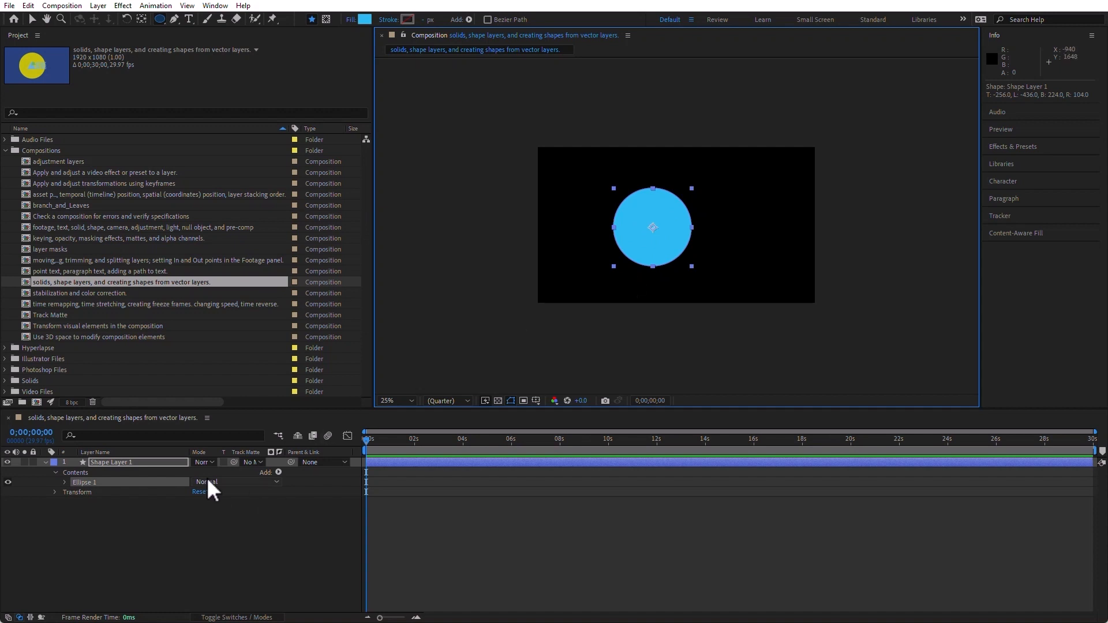
Draw a rounded rectangle about 1070 px wide above the circle, within the same shape layer.
{"action": "left_click", "coordinate": [111, 461]}
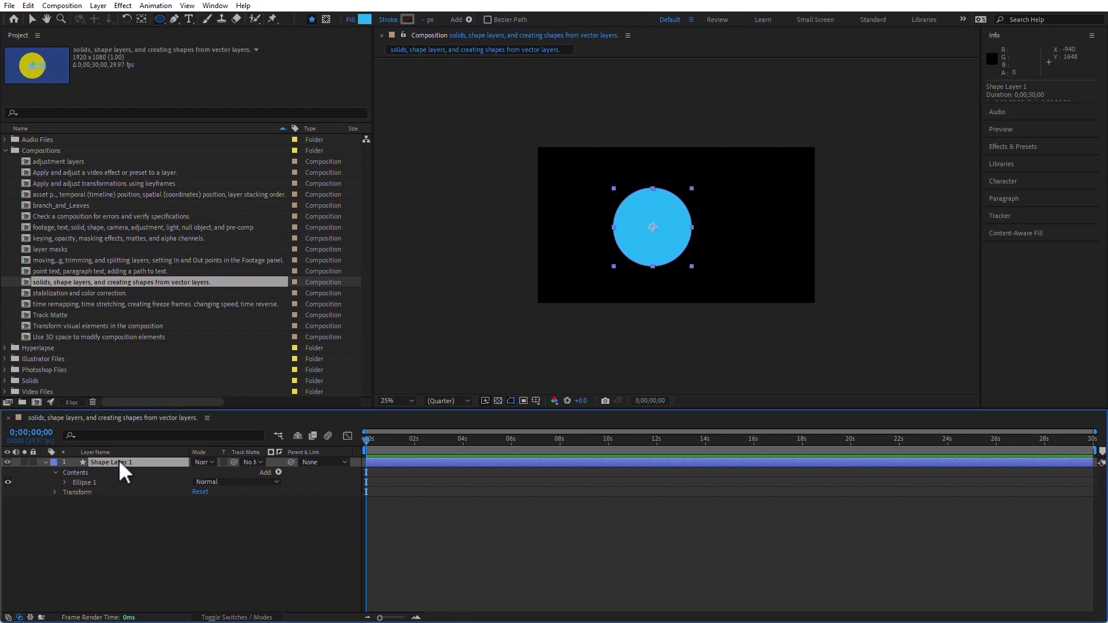
{"action": "left_click", "coordinate": [158, 18]}
{"action": "left_click", "coordinate": [210, 36]}
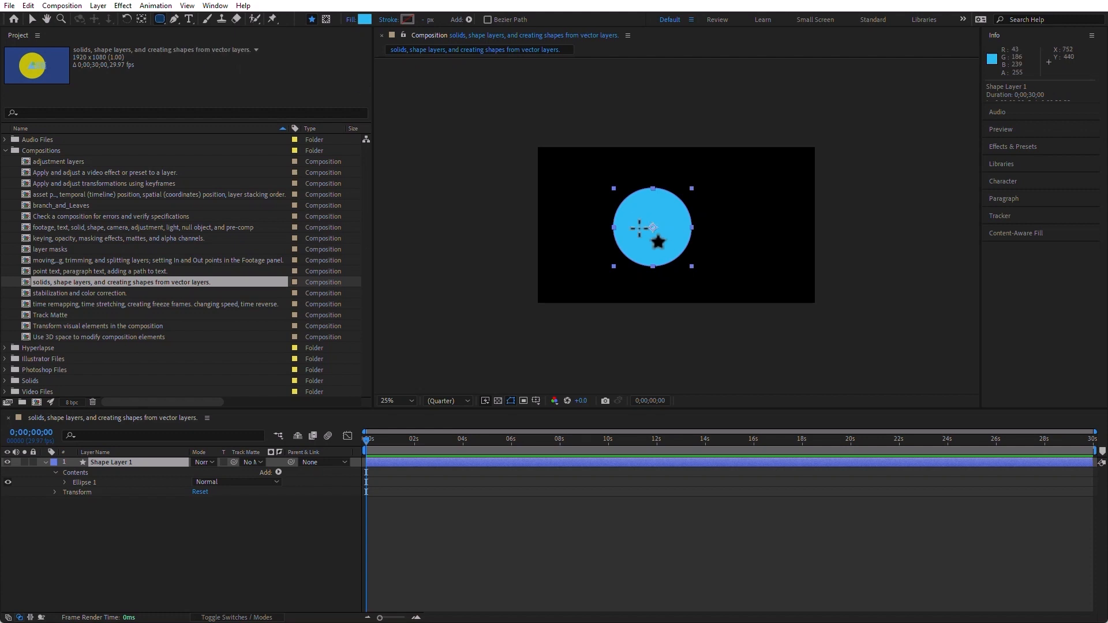
{"action": "left_click_drag", "start_coordinate": [576, 158], "coordinate": [729, 181]}
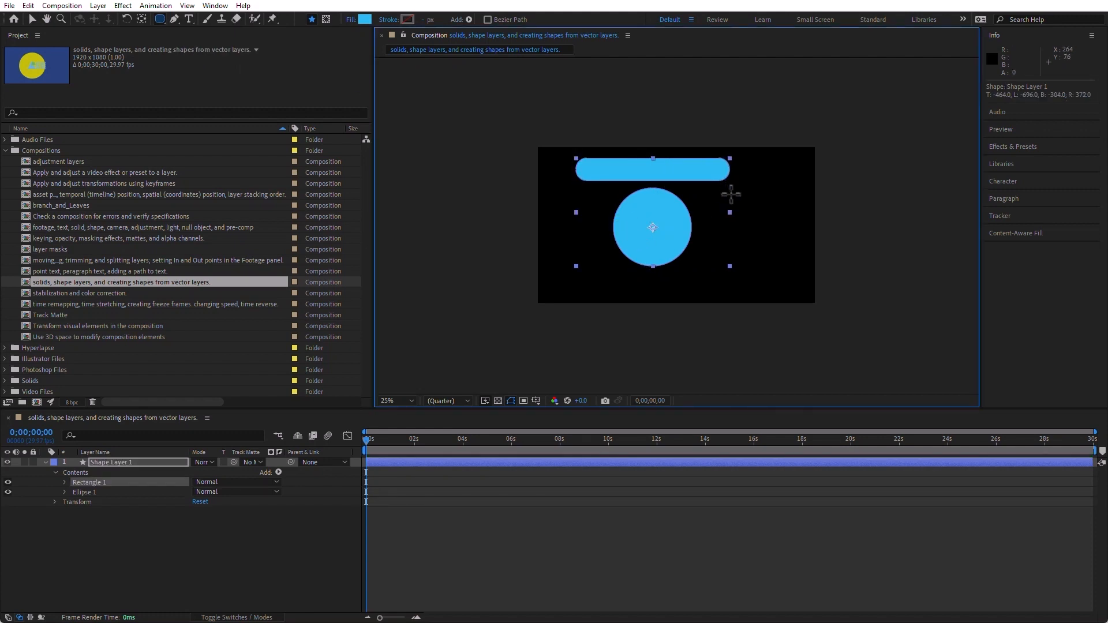
Set the ellipse path's position to 654, 129 and its size to 367 by 367.
{"action": "left_click", "coordinate": [82, 490]}
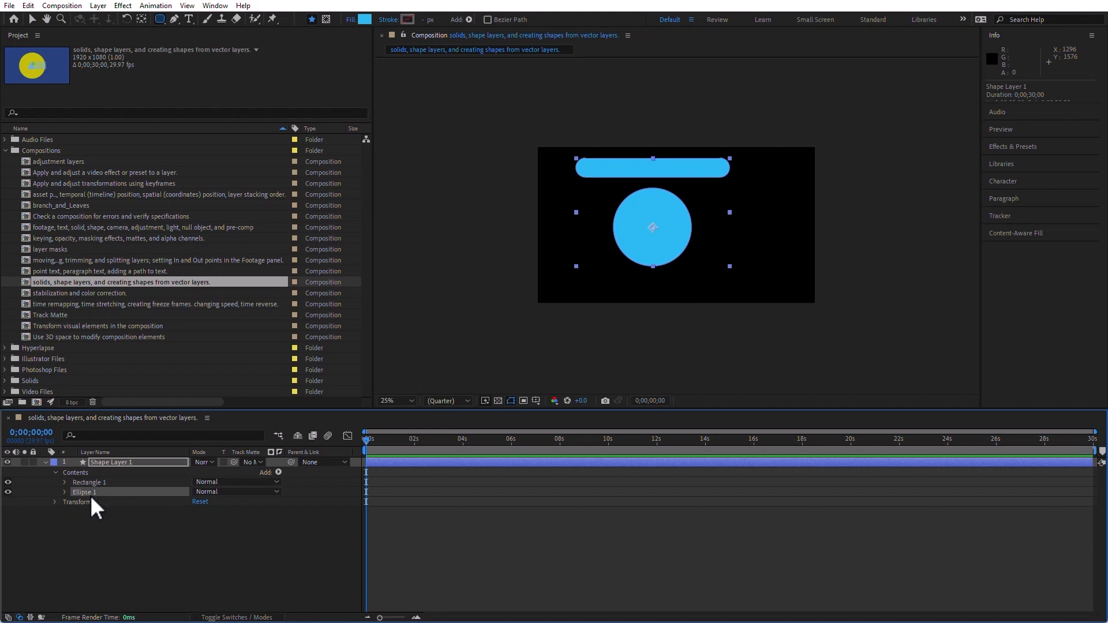
{"action": "left_click", "coordinate": [65, 492]}
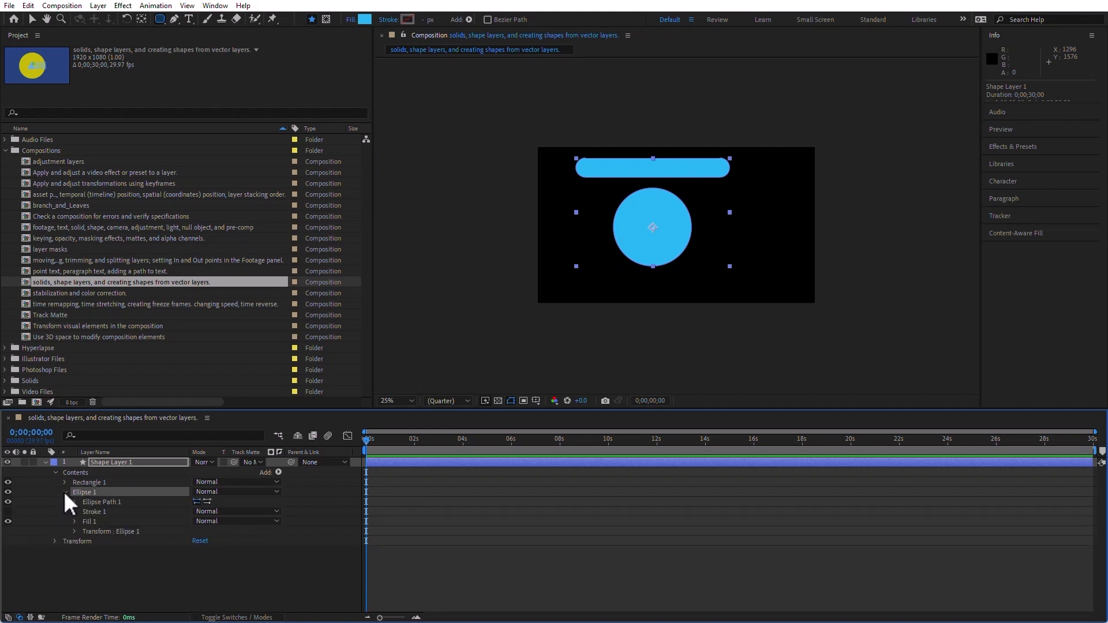
{"action": "left_click", "coordinate": [75, 502]}
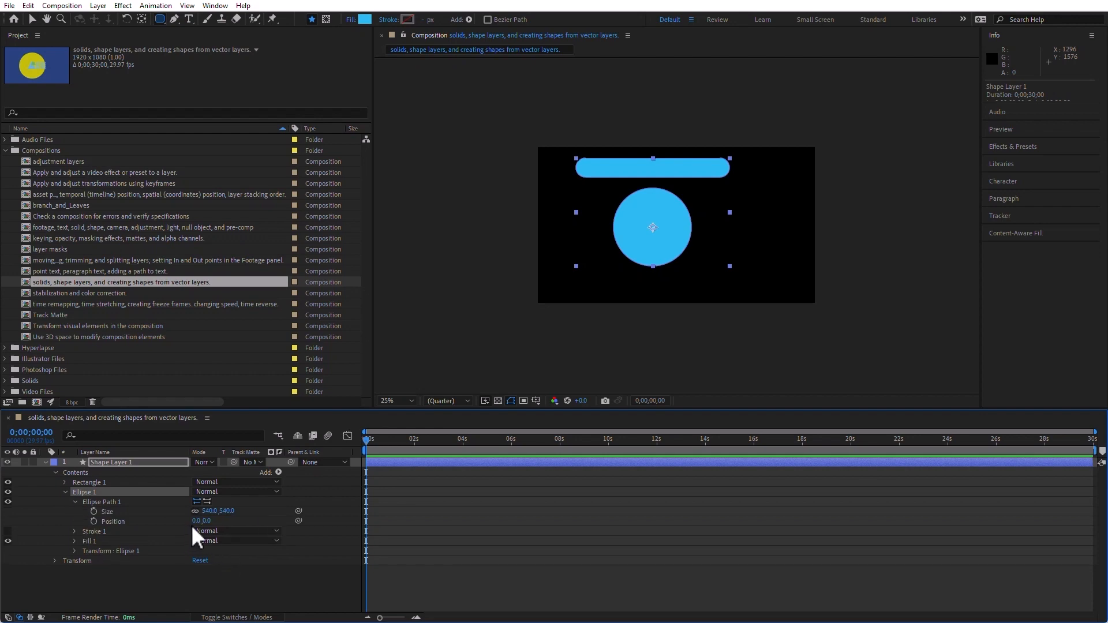
{"action": "left_click_drag", "start_coordinate": [198, 525], "coordinate": [568, 516]}
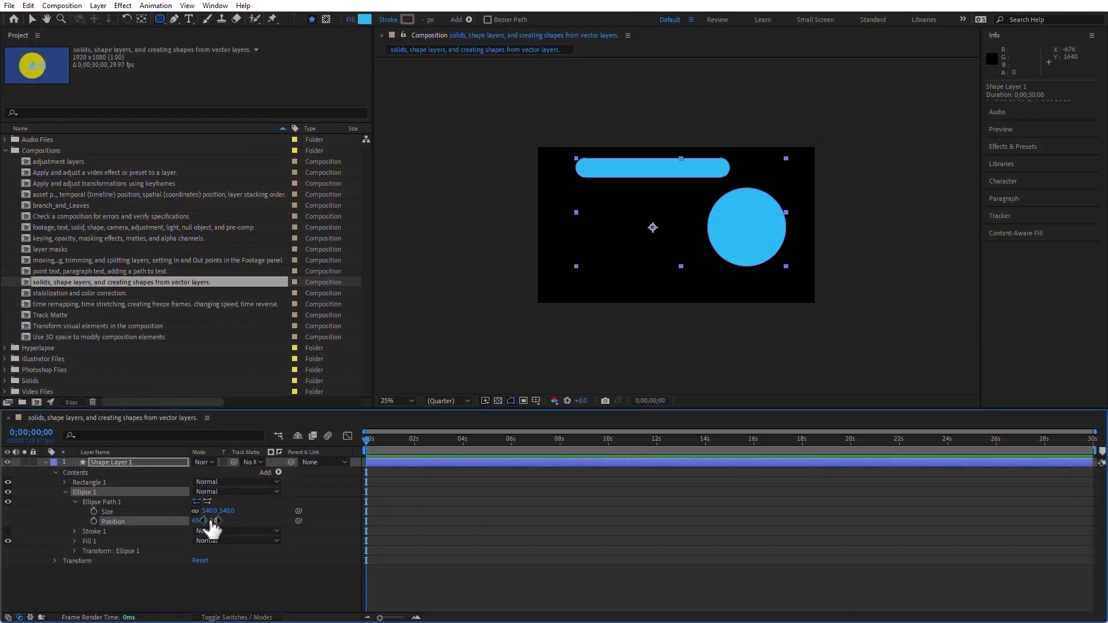
{"action": "left_click_drag", "start_coordinate": [214, 525], "coordinate": [47, 522]}
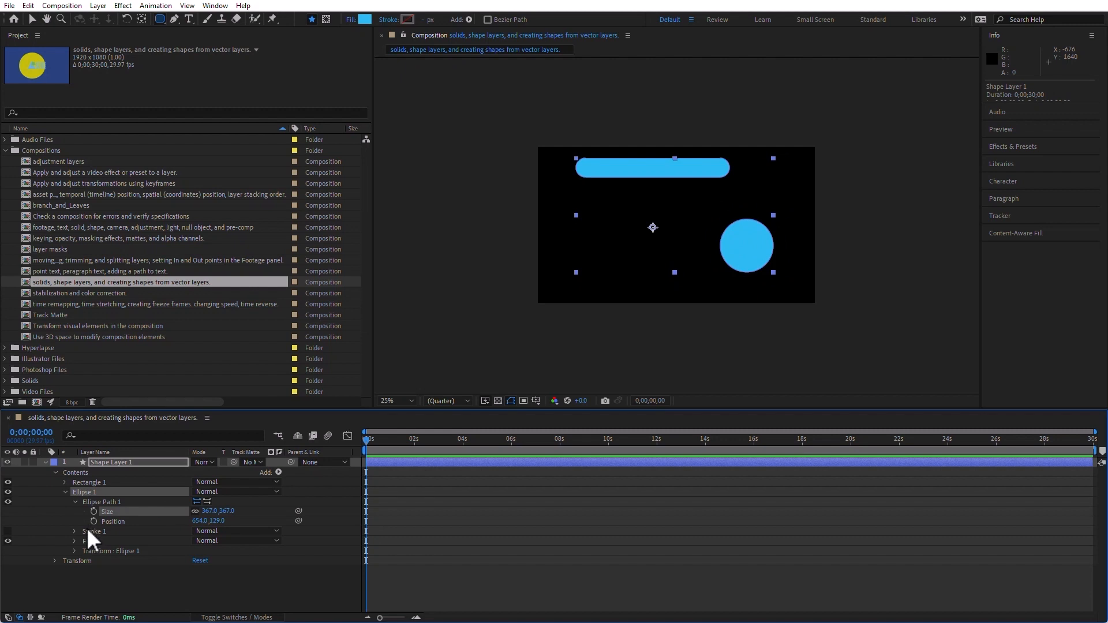
Change the ellipse's fill color to pinkish red.
{"action": "left_click", "coordinate": [75, 541]}
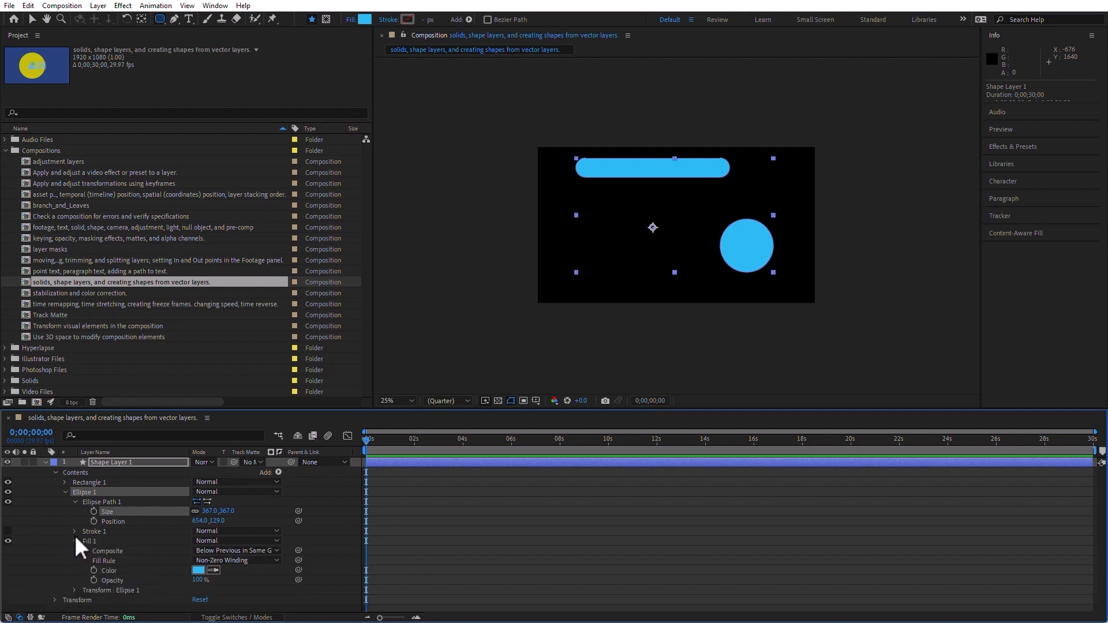
{"action": "left_click", "coordinate": [199, 569]}
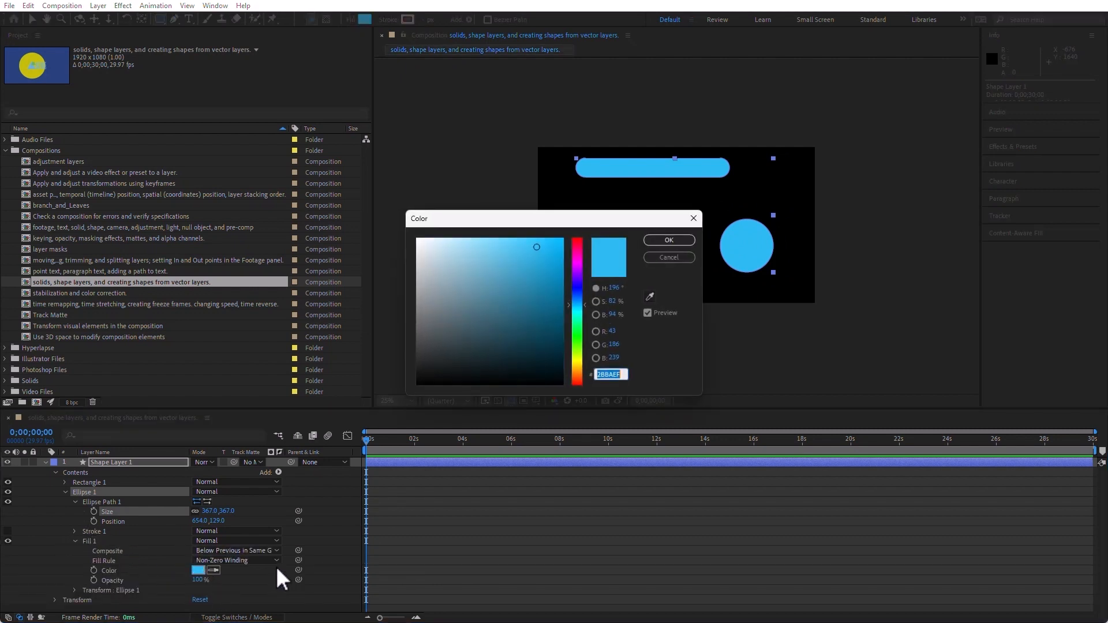
{"action": "left_click", "coordinate": [576, 243]}
{"action": "left_click", "coordinate": [670, 240]}
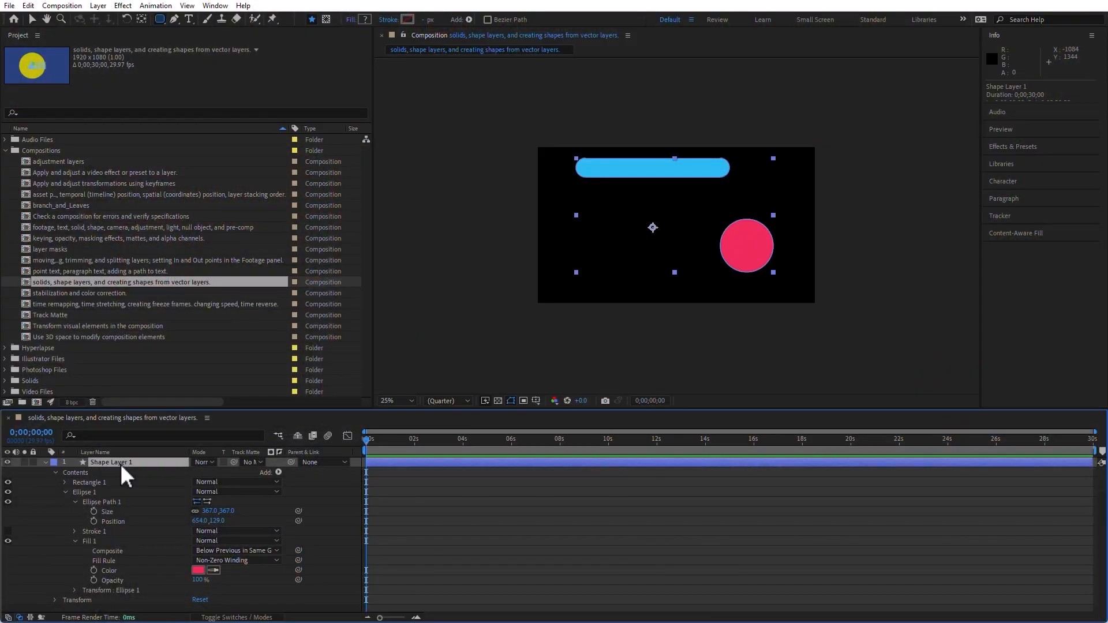
Delete the shape layer and draw a flower-like polystar about 690 px across near the composition's centre.
{"action": "key", "text": "ctrl+a"}
{"action": "key", "text": "Delete"}
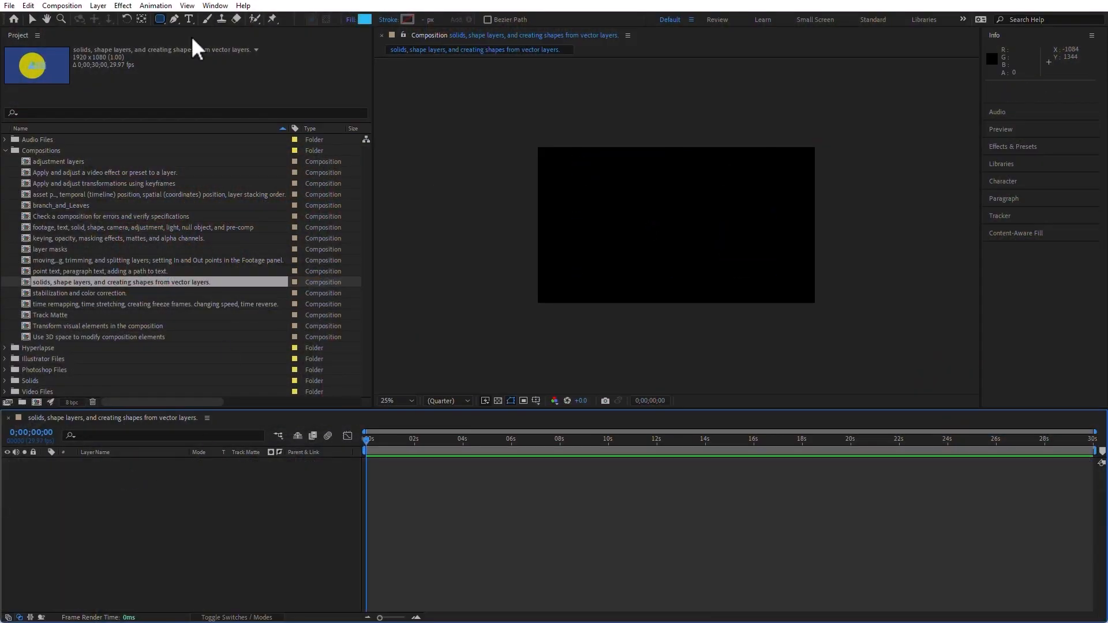
{"action": "left_click_drag", "start_coordinate": [159, 17], "coordinate": [233, 67]}
{"action": "left_click_drag", "start_coordinate": [677, 225], "coordinate": [701, 273]}
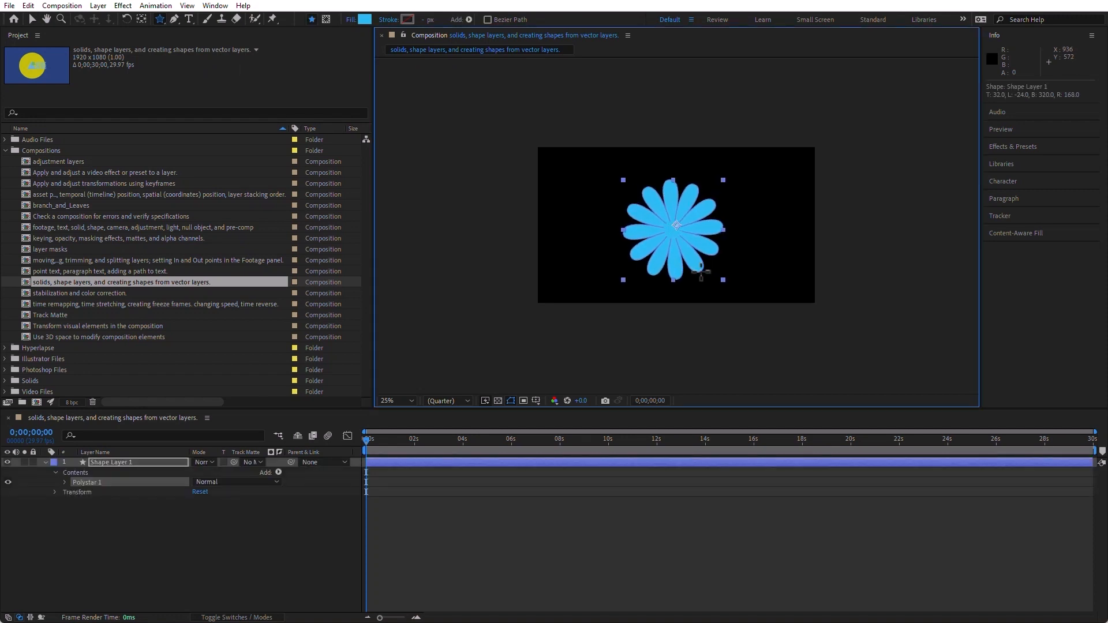
{"action": "left_click_drag", "start_coordinate": [701, 272], "coordinate": [702, 272]}
Delete the flower's shape layer and add a five-pointed star that fills the composition's height.
{"action": "left_click", "coordinate": [153, 462]}
{"action": "key", "text": "Delete"}
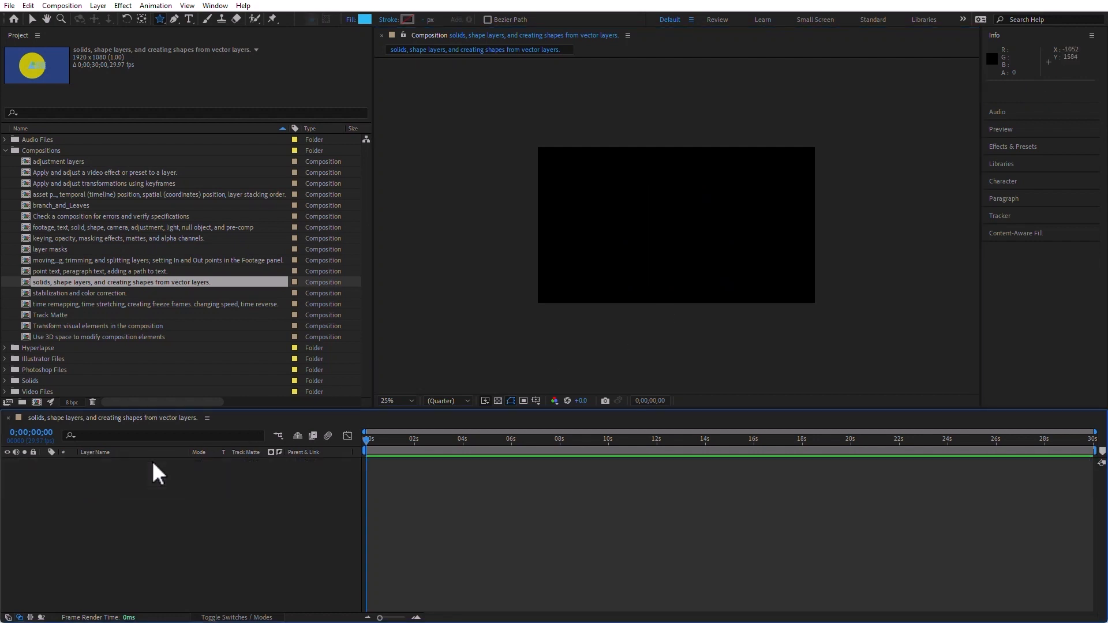
{"action": "double_click", "coordinate": [159, 19]}
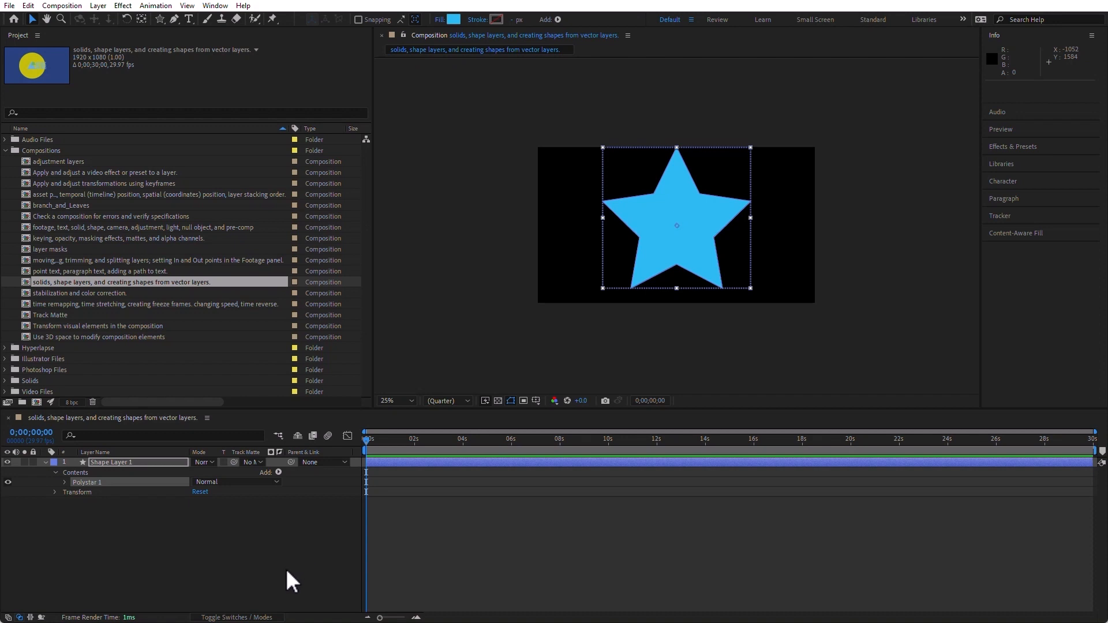
Delete the composition-sized star's layer and draw a five-pointed star with long narrow arms, about 790 px across.
{"action": "left_click", "coordinate": [161, 511]}
{"action": "left_click", "coordinate": [156, 462]}
{"action": "key", "text": "Delete"}
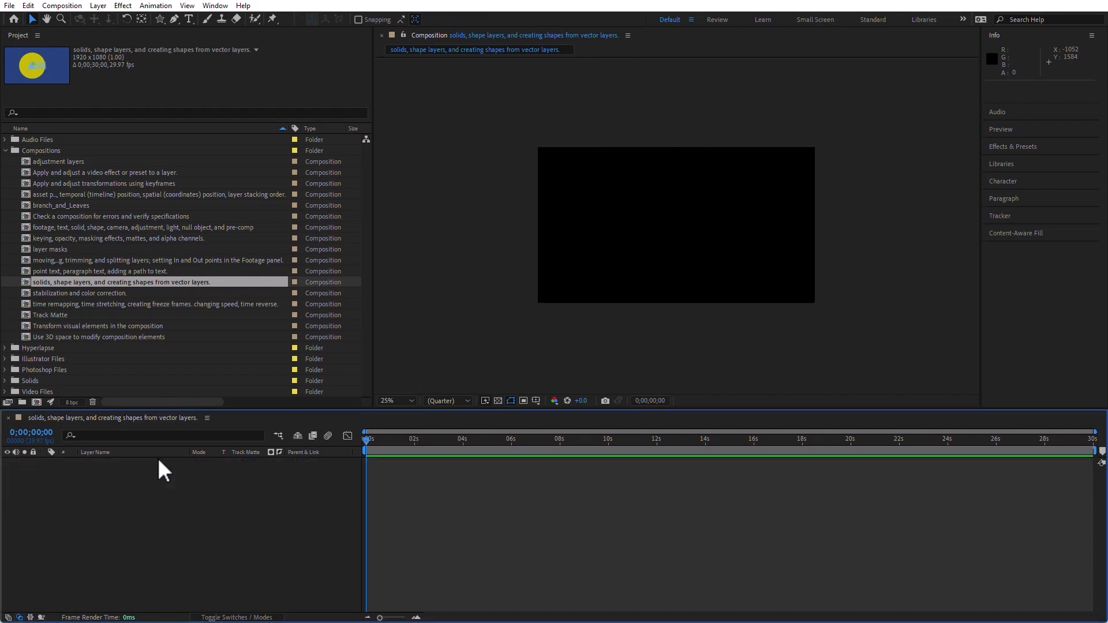
{"action": "left_click", "coordinate": [160, 18]}
{"action": "mouse_move", "coordinate": [676, 225]}
{"action": "left_mouse_down"}
{"action": "mouse_move", "coordinate": [698, 264]}
{"action": "mouse_move", "coordinate": [677, 226]}
{"action": "left_mouse_up"}
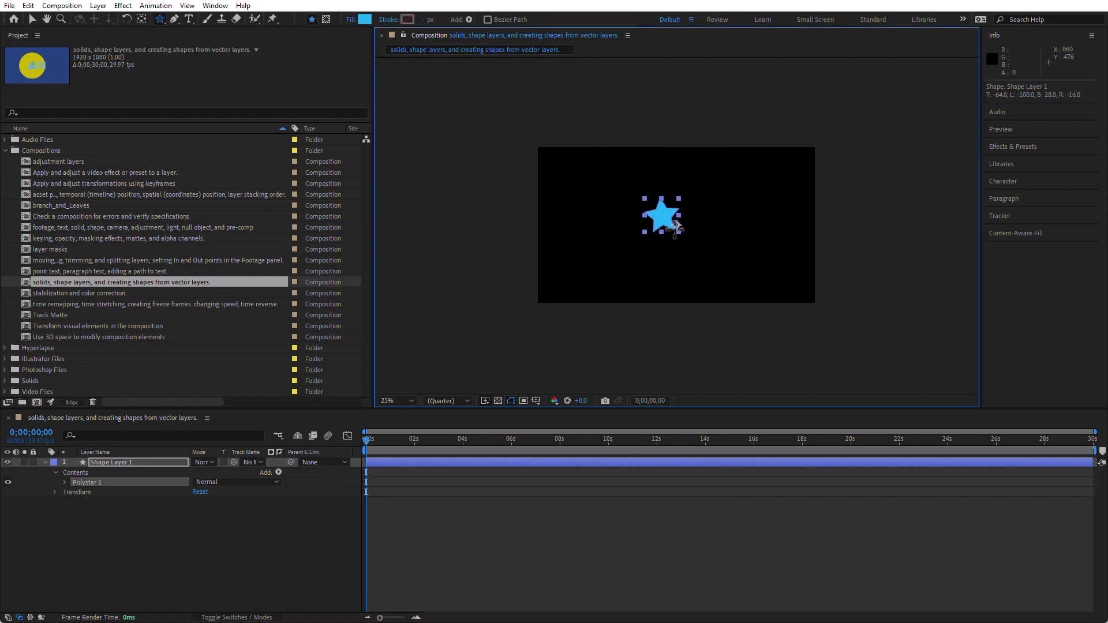
{"action": "left_click_drag", "start_coordinate": [677, 227], "coordinate": [697, 263]}
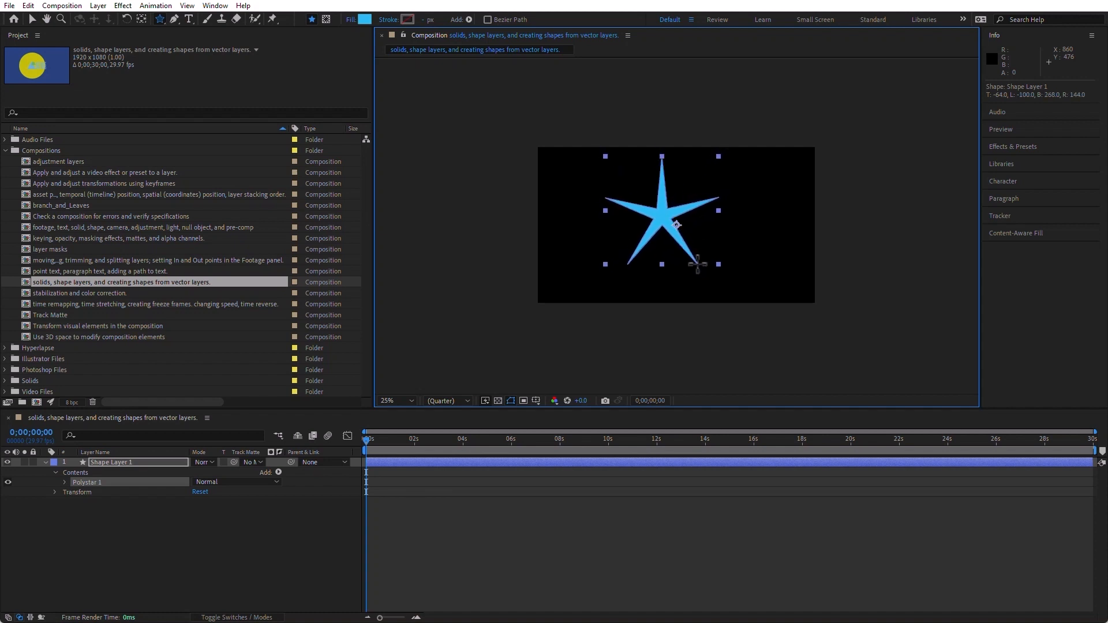
Increase the star's number of points to 13 while drawing it.
{"action": "key", "text": "Up"}
{"action": "key", "text": "Up"}
{"action": "key", "text": "Up"}
{"action": "key", "text": "Up"}
{"action": "key", "text": "Up"}
{"action": "key", "text": "Up"}
{"action": "key", "text": "Up"}
{"action": "key", "text": "Up"}
{"action": "left_click_drag", "start_coordinate": [698, 264], "coordinate": [698, 263]}
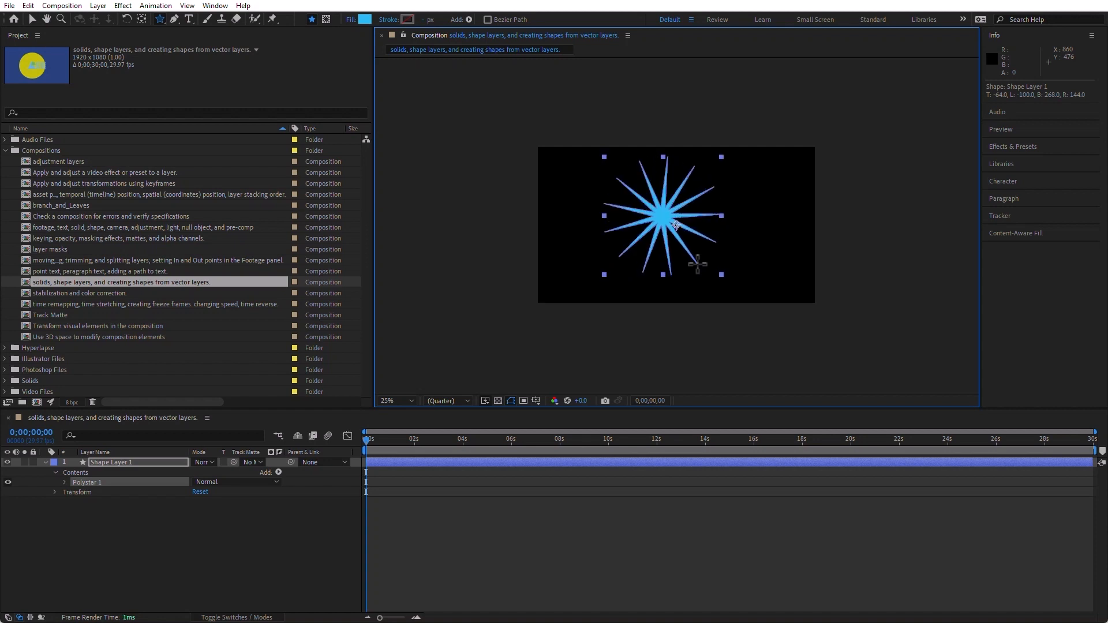
Round the outer tips of the star's points.
{"action": "key", "text": "Right"}
{"action": "key", "text": "Right"}
{"action": "key", "text": "Right"}
{"action": "key", "text": "Right"}
{"action": "key", "text": "Right"}
{"action": "key", "text": "Right"}
{"action": "key", "text": "Right"}
{"action": "key", "text": "Right"}
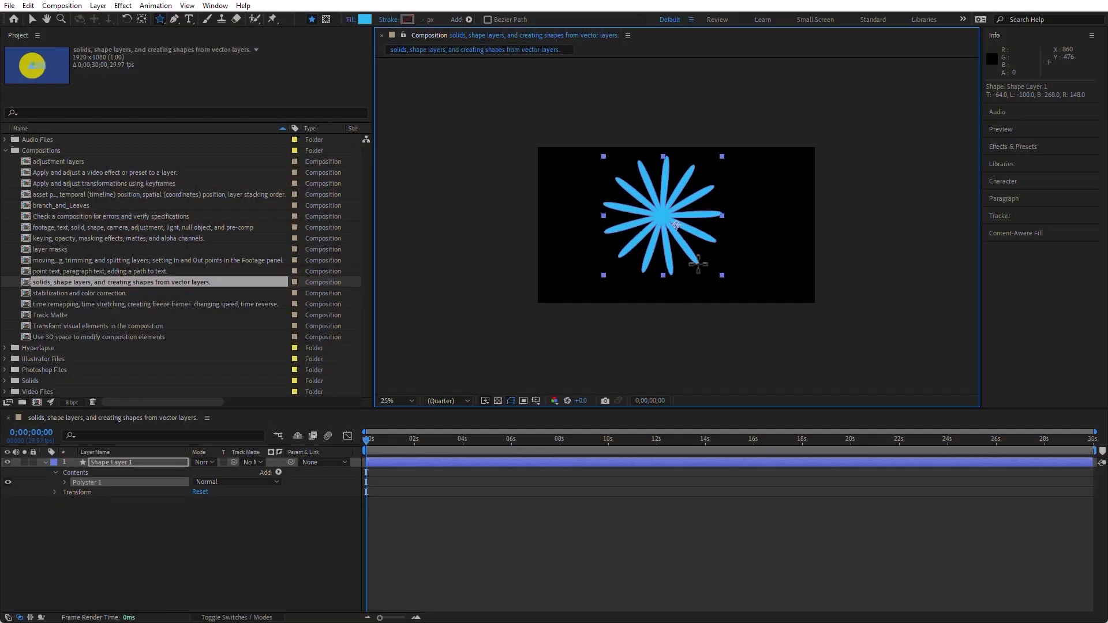
Readjust the roundness of the star's outer tips and shrink the shape to a flower about 410 px across.
{"action": "key", "text": "Left"}
{"action": "key", "text": "Left"}
{"action": "key", "text": "Left"}
{"action": "key", "text": "Left"}
{"action": "key", "text": "Left"}
{"action": "key", "text": "Left"}
{"action": "key", "text": "Left"}
{"action": "key", "text": "Left"}
{"action": "key", "text": "Left"}
{"action": "key", "text": "Left"}
{"action": "left_click_drag", "start_coordinate": [698, 263], "coordinate": [676, 225]}
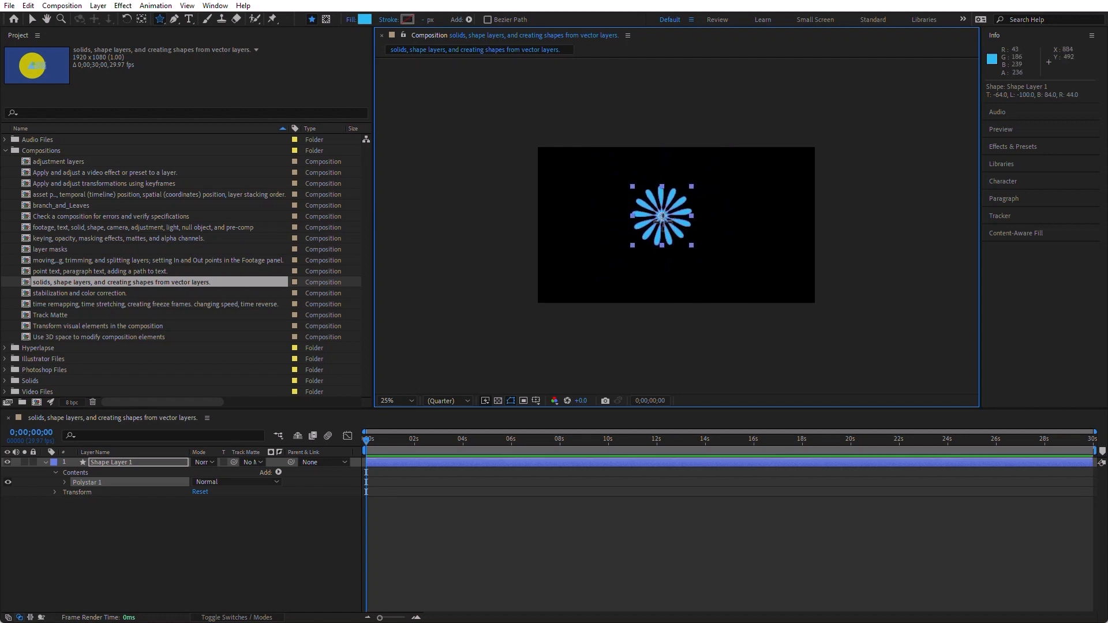
Change the fill of the flower's shape layer from a solid color to a radial gradient.
{"action": "left_click", "coordinate": [160, 526]}
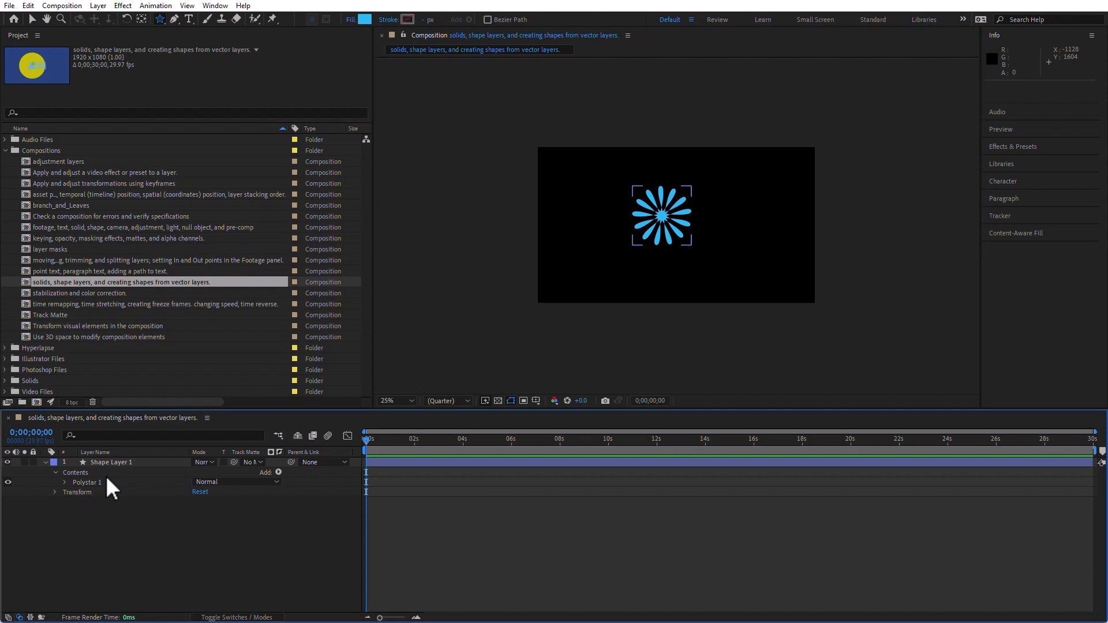
{"action": "left_click", "coordinate": [118, 462]}
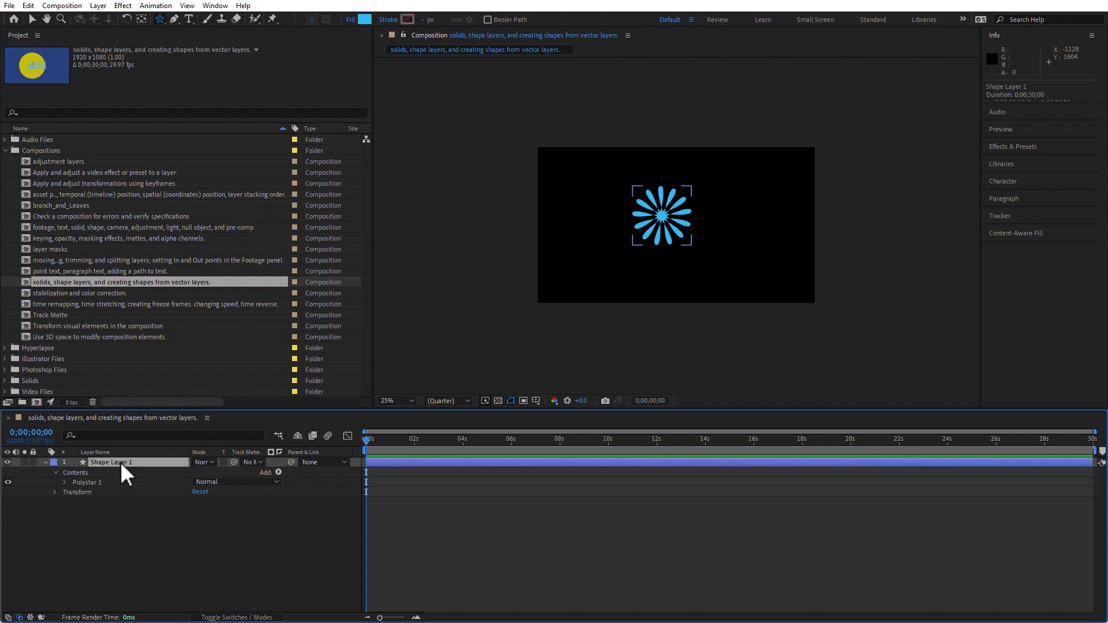
{"action": "left_click", "coordinate": [350, 20]}
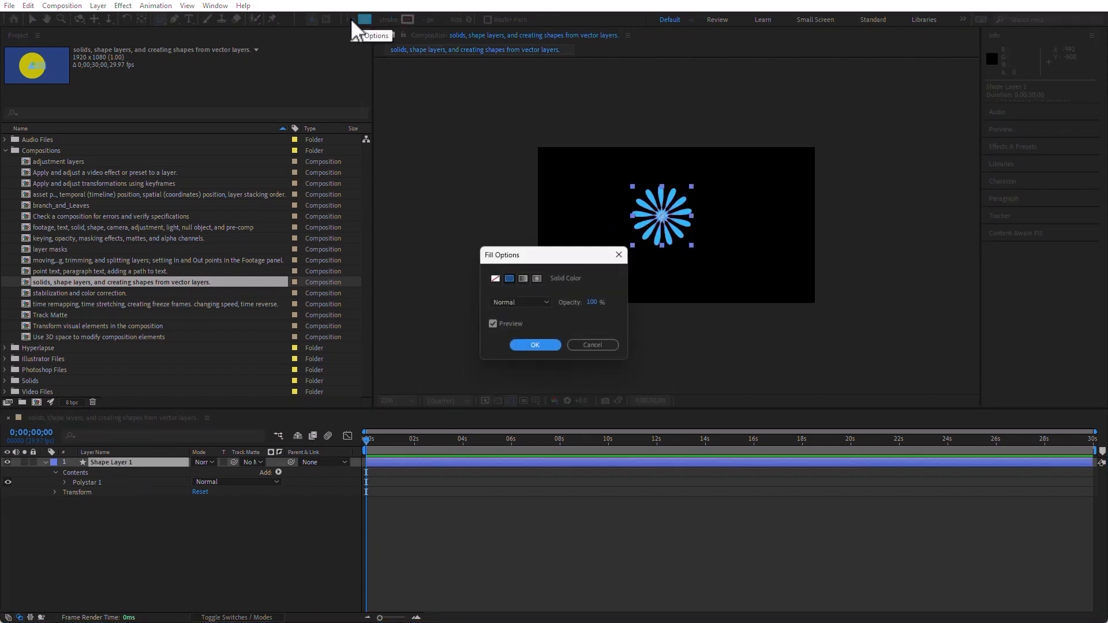
{"action": "left_click", "coordinate": [537, 279]}
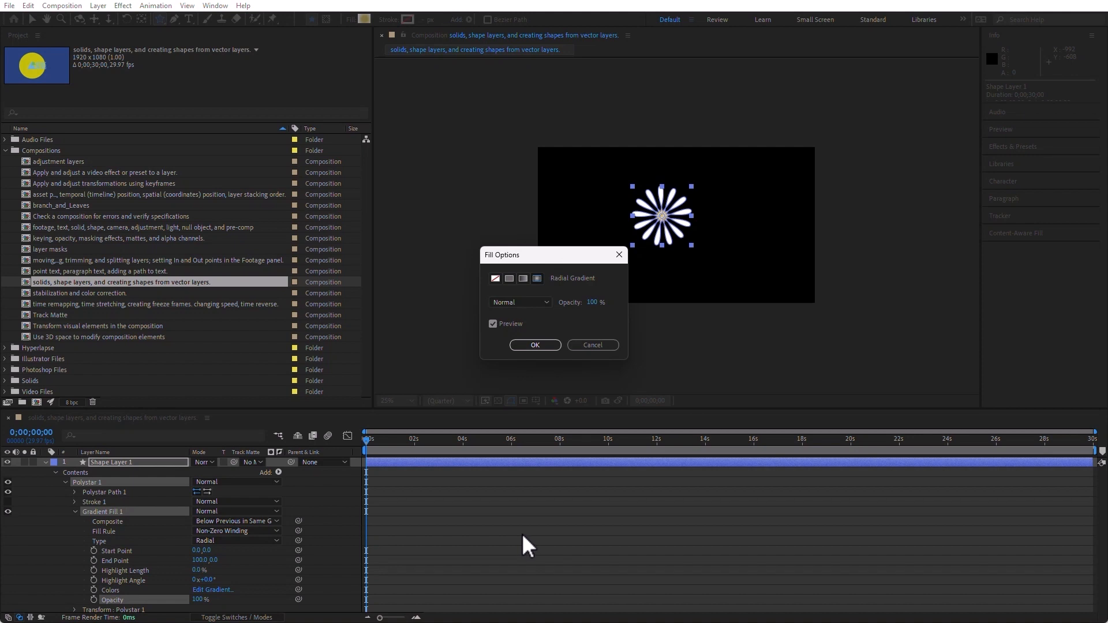
{"action": "left_click", "coordinate": [535, 345]}
In the flower's gradient fill, recolor the yellow center stop to red D25050 and move it to about 58 %.
{"action": "scroll", "coordinate": [670, 249], "scroll_direction": "up", "scroll_amount": 7}
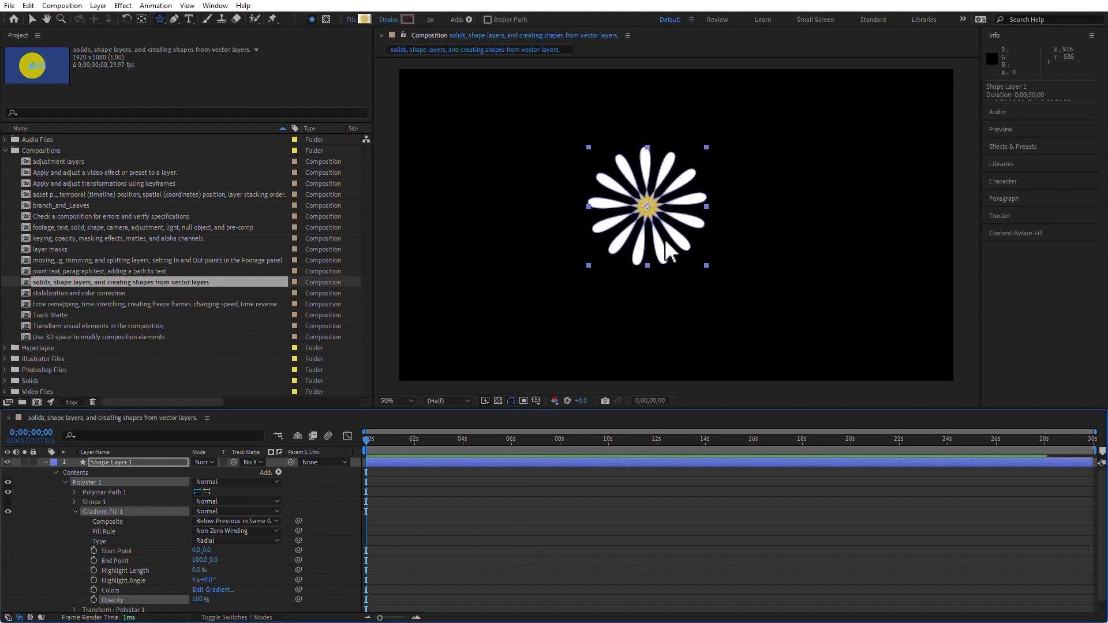
{"action": "key", "text": "comma"}
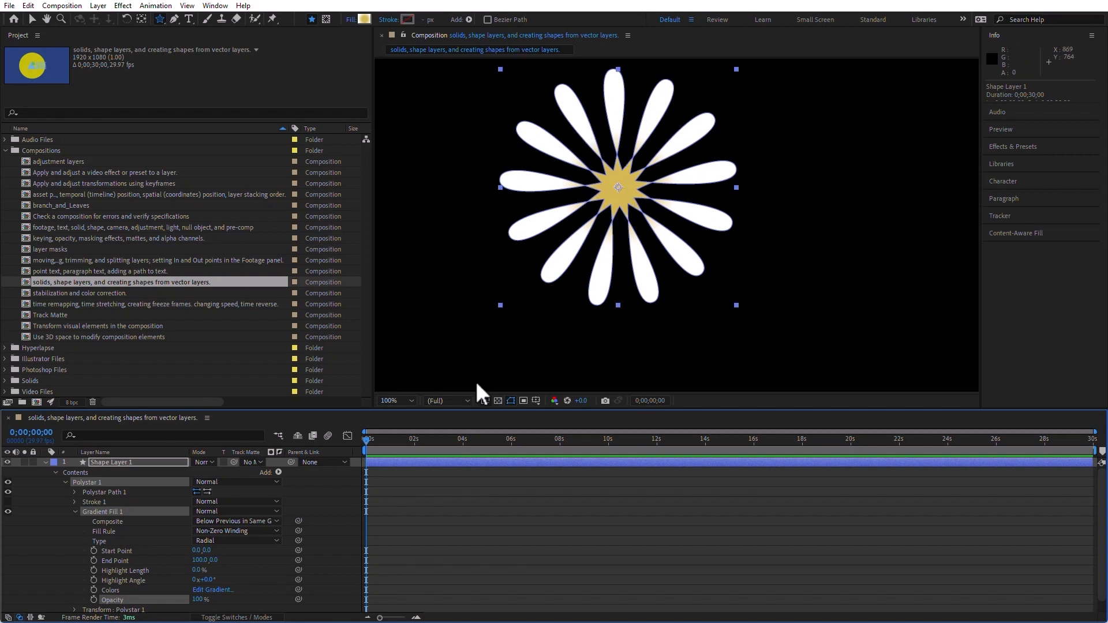
{"action": "left_click", "coordinate": [366, 19]}
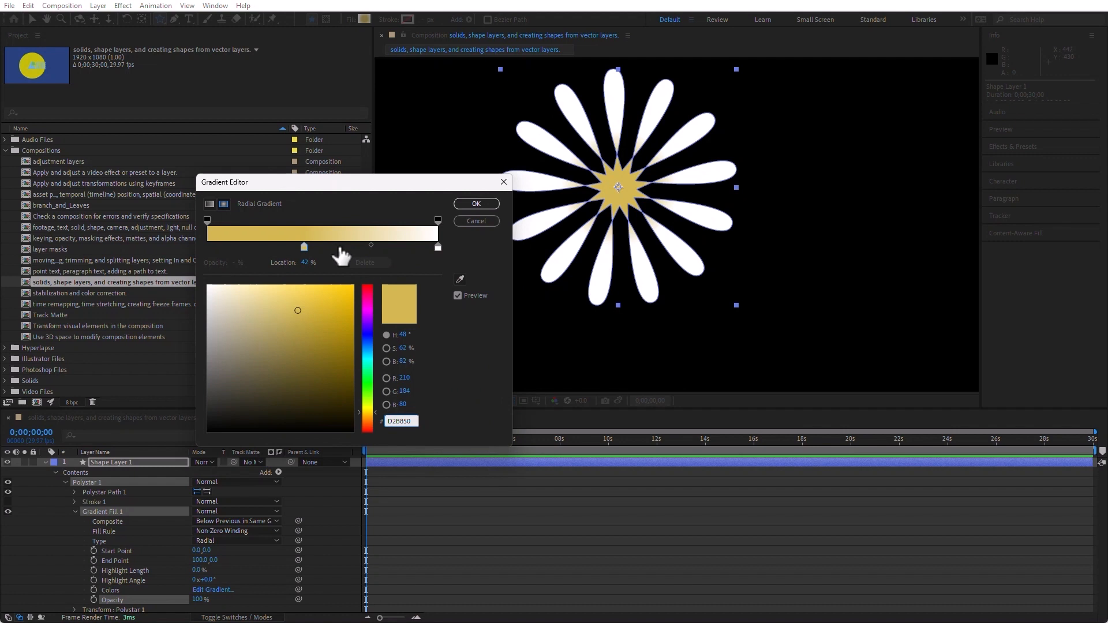
{"action": "left_click_drag", "start_coordinate": [304, 247], "coordinate": [337, 250]}
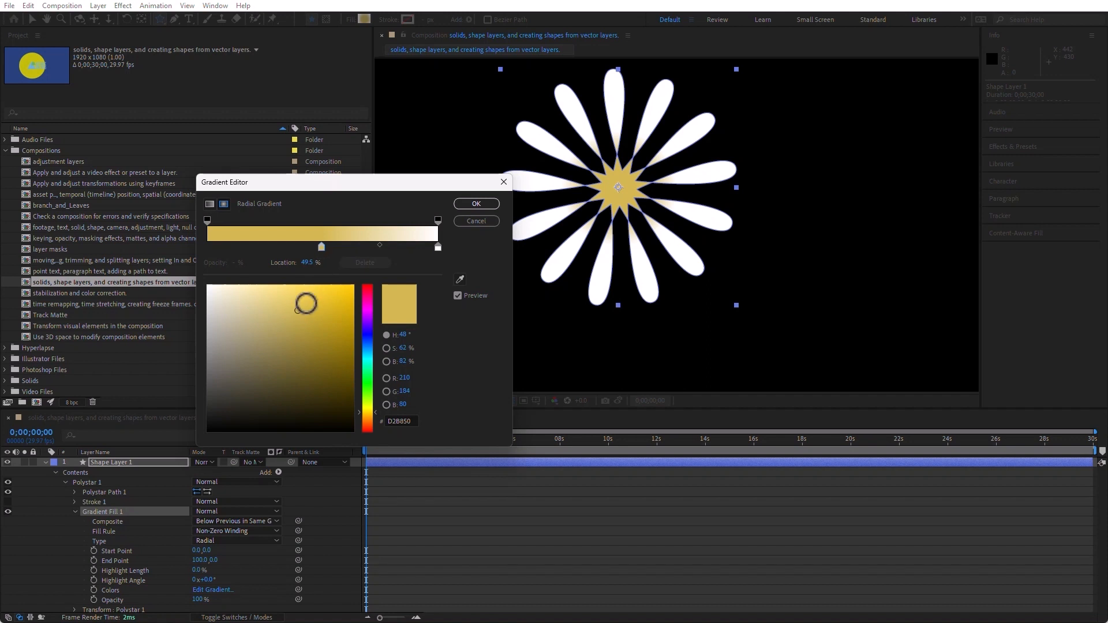
{"action": "left_click_drag", "start_coordinate": [366, 293], "coordinate": [366, 278]}
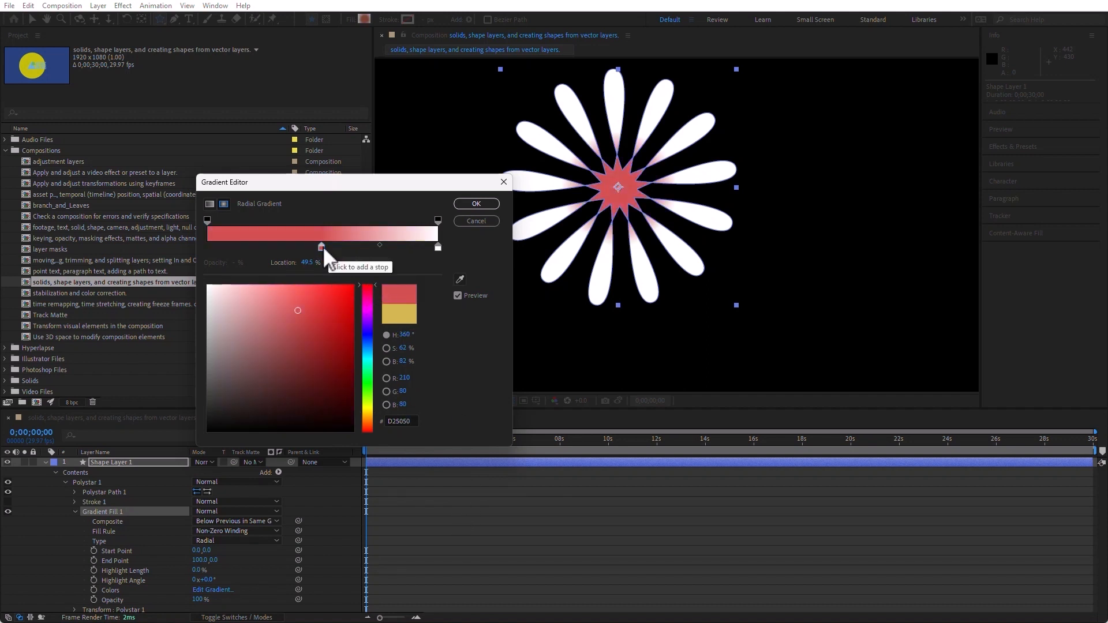
{"action": "left_click_drag", "start_coordinate": [321, 247], "coordinate": [344, 246]}
{"action": "left_click_drag", "start_coordinate": [370, 290], "coordinate": [369, 275]}
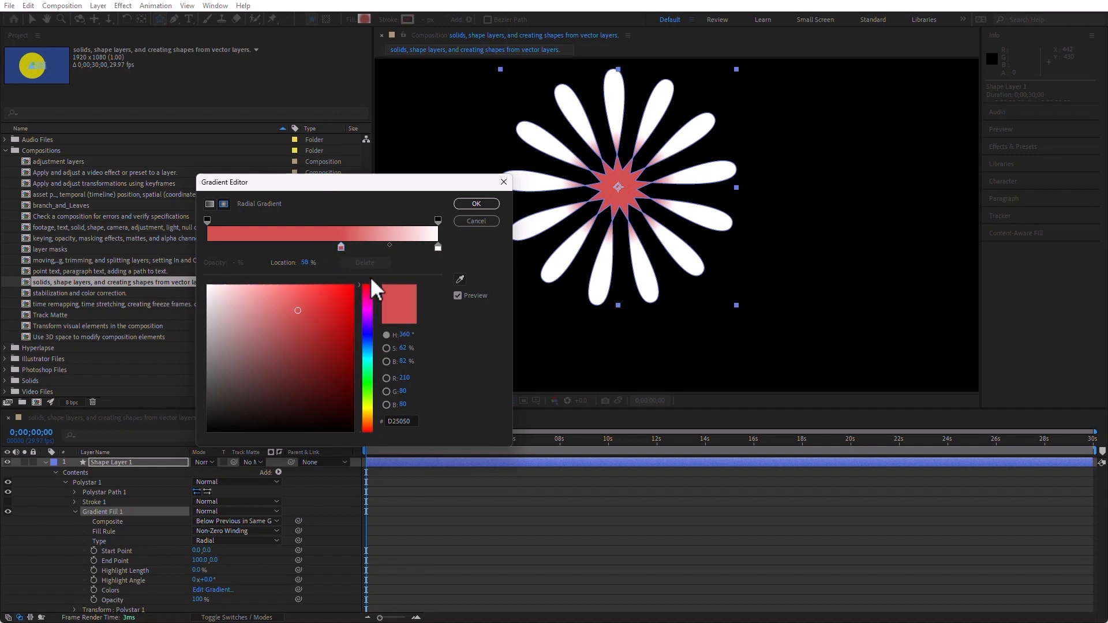
Add a gradient stop at 0 % and color it dark blue 032977.
{"action": "left_click", "coordinate": [214, 248]}
{"action": "left_click_drag", "start_coordinate": [213, 247], "coordinate": [199, 245]}
{"action": "left_click", "coordinate": [368, 342]}
{"action": "mouse_move", "coordinate": [272, 312]}
{"action": "left_mouse_down"}
{"action": "mouse_move", "coordinate": [182, 281]}
{"action": "mouse_move", "coordinate": [334, 309]}
{"action": "mouse_move", "coordinate": [365, 350]}
{"action": "mouse_move", "coordinate": [366, 425]}
{"action": "mouse_move", "coordinate": [347, 373]}
{"action": "left_mouse_up"}
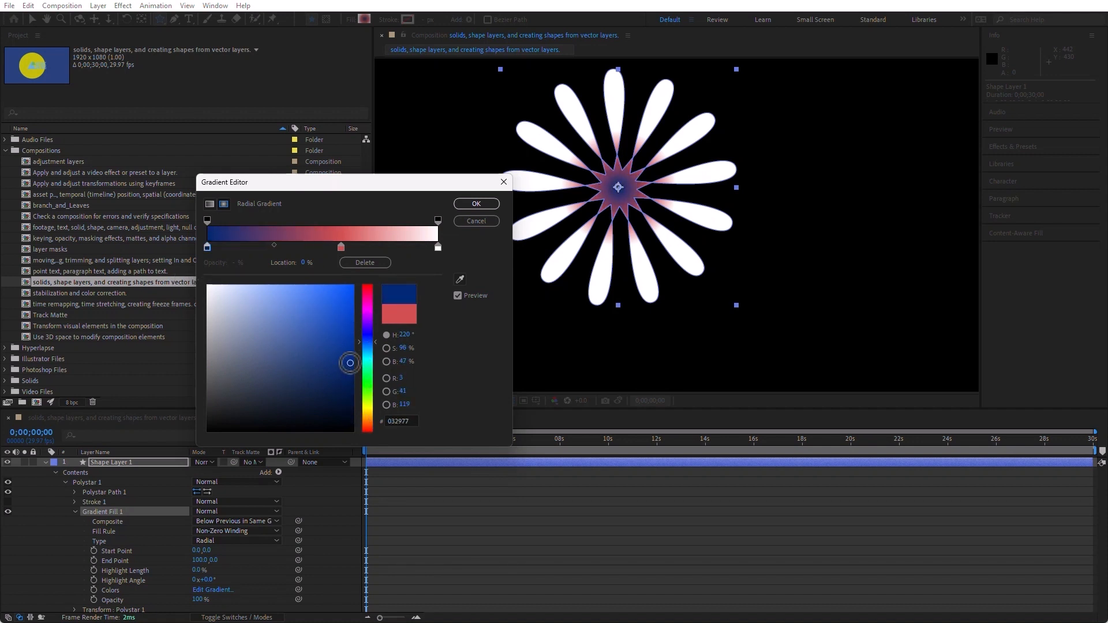
Shift the red stop to 17 %, pull the white stop inward to about 85 %, and return the red stop outward to 51.7 %.
{"action": "left_click", "coordinate": [341, 247]}
{"action": "left_click_drag", "start_coordinate": [341, 247], "coordinate": [250, 254]}
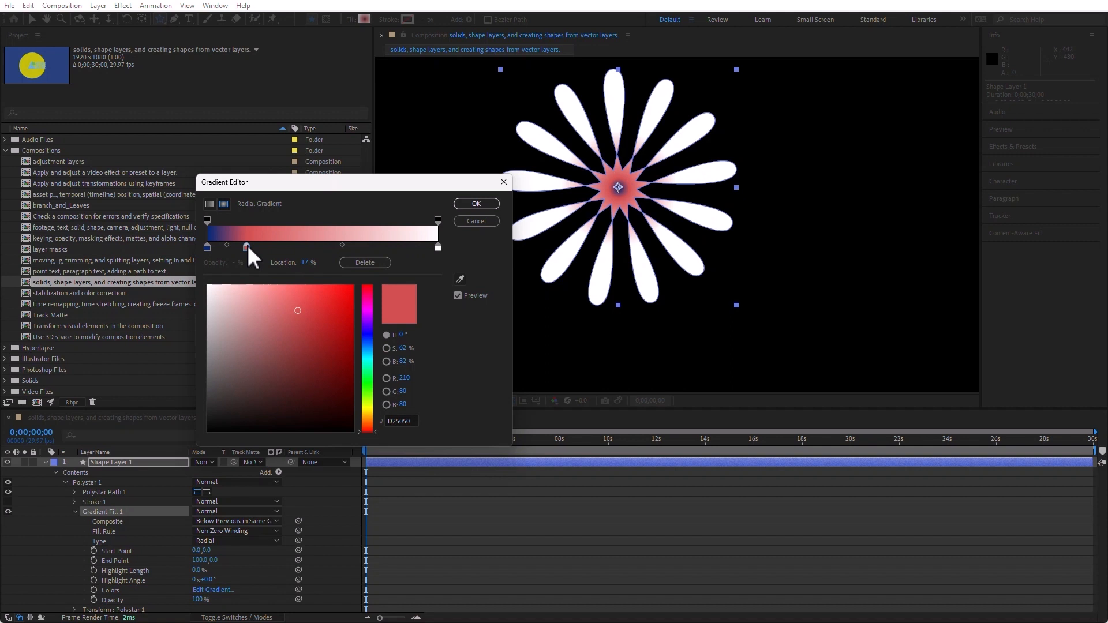
{"action": "left_click_drag", "start_coordinate": [438, 247], "coordinate": [403, 247]}
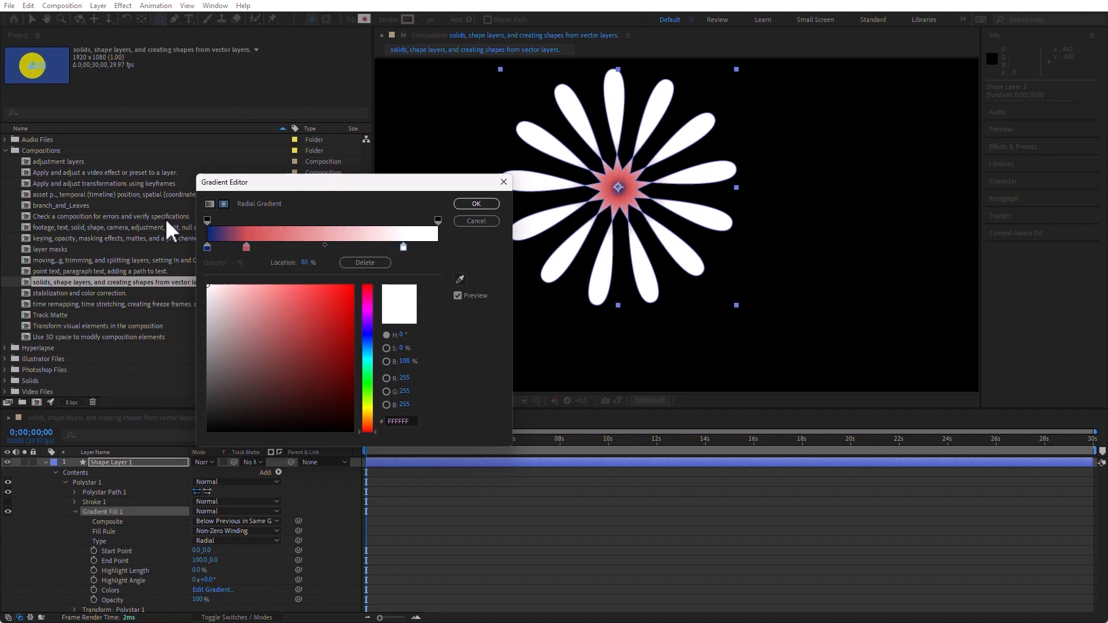
{"action": "left_click", "coordinate": [249, 247]}
{"action": "left_click_drag", "start_coordinate": [258, 249], "coordinate": [325, 247]}
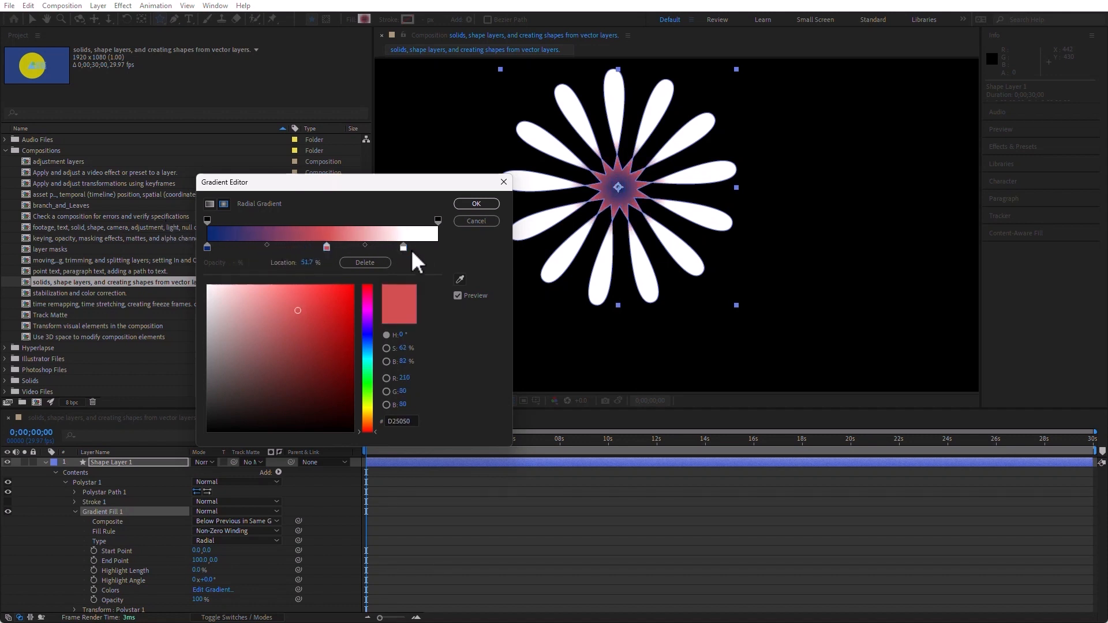
Add an extra red stop at about 71 % between the red and white stops and remove it again.
{"action": "left_click", "coordinate": [373, 249]}
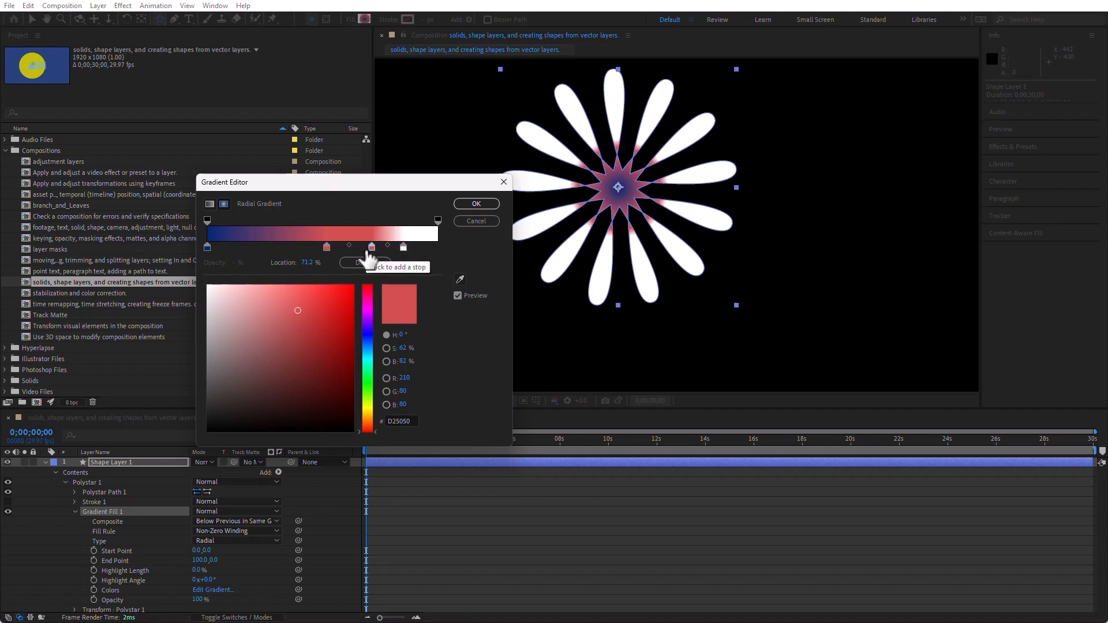
{"action": "left_click_drag", "start_coordinate": [375, 248], "coordinate": [375, 248]}
{"action": "left_click_drag", "start_coordinate": [371, 247], "coordinate": [397, 376]}
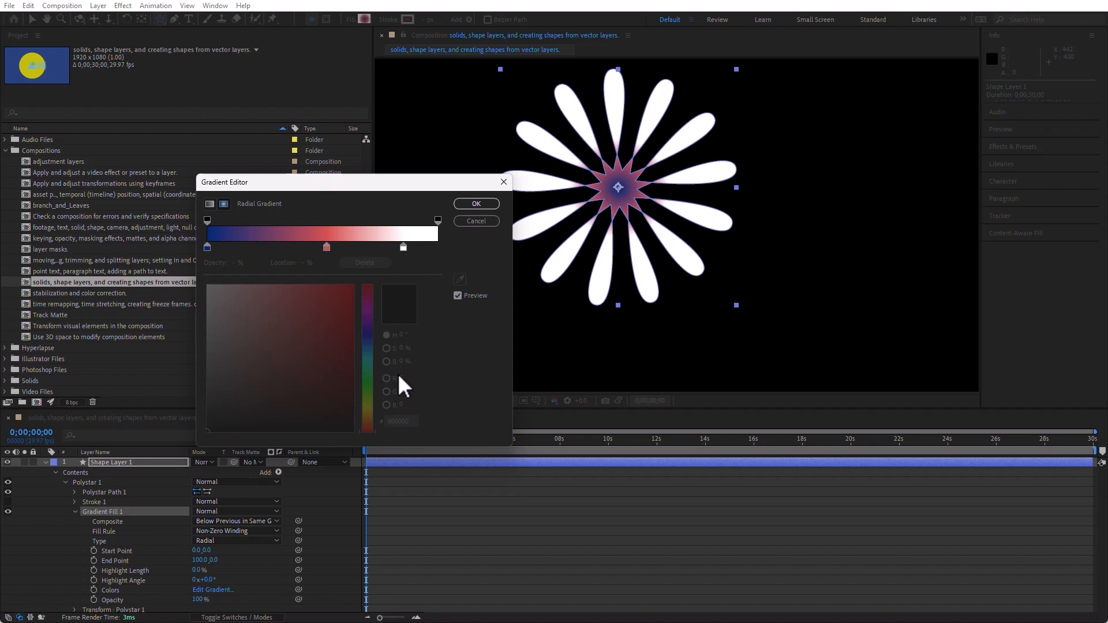
Move the white stop against the red one at 53 % for a hard edge, and return it to 100 %.
{"action": "left_click", "coordinate": [403, 247]}
{"action": "left_click_drag", "start_coordinate": [404, 248], "coordinate": [359, 248]}
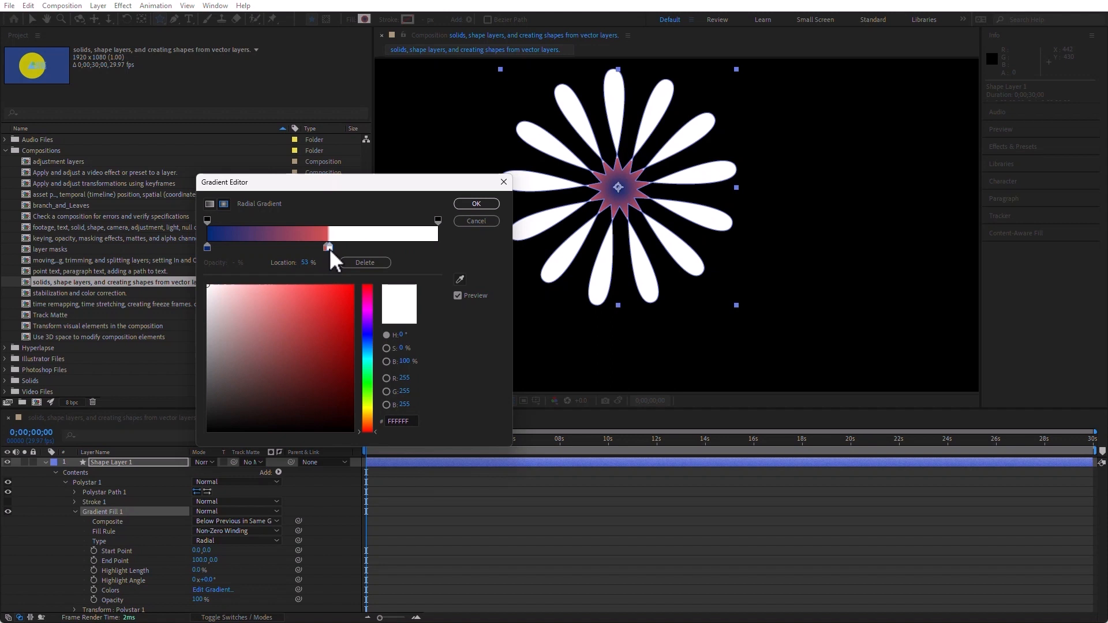
{"action": "left_click_drag", "start_coordinate": [330, 248], "coordinate": [444, 248]}
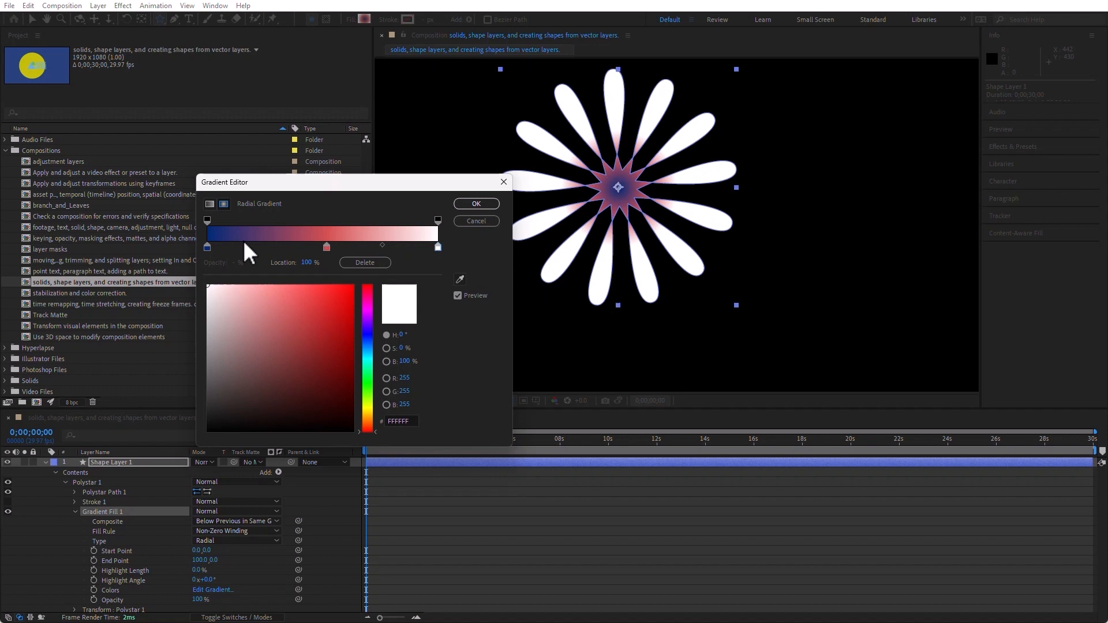
Remove the dark blue stop and bring the red and white stops together, with the white one at about 34 %.
{"action": "left_click_drag", "start_coordinate": [207, 248], "coordinate": [203, 307]}
{"action": "left_click_drag", "start_coordinate": [327, 247], "coordinate": [282, 248]}
{"action": "left_click_drag", "start_coordinate": [438, 248], "coordinate": [286, 245]}
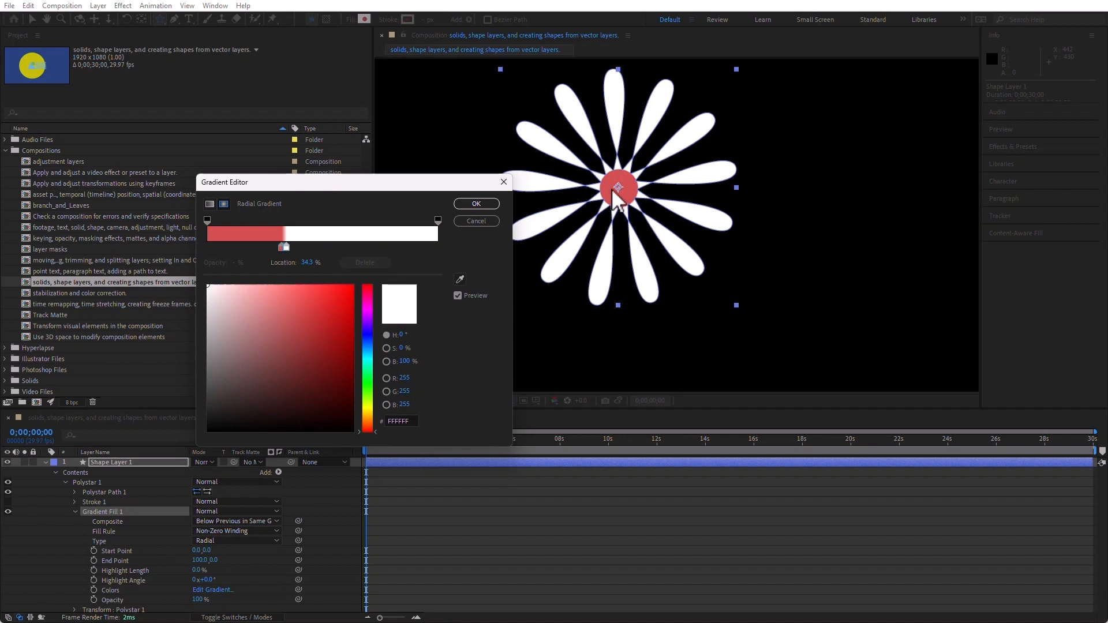
Spread the two gradient stops apart with the red one at 26.2 %, and recolor that stop to orange B97E21.
{"action": "mouse_move", "coordinate": [287, 247]}
{"action": "left_mouse_down"}
{"action": "mouse_move", "coordinate": [342, 247]}
{"action": "mouse_move", "coordinate": [268, 248]}
{"action": "left_mouse_up"}
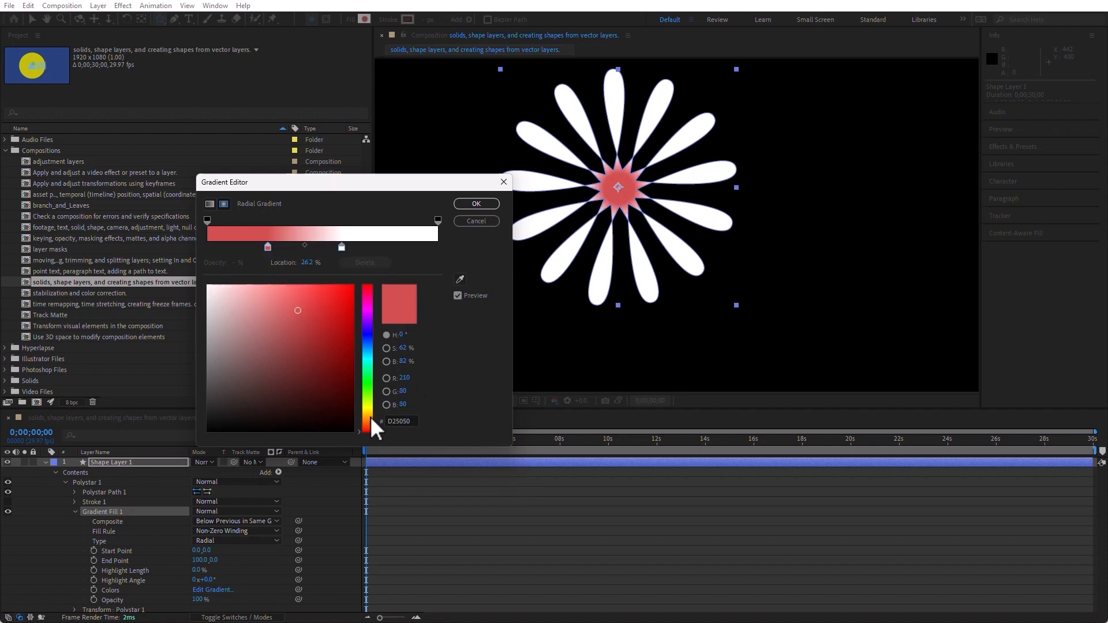
{"action": "left_click_drag", "start_coordinate": [370, 427], "coordinate": [368, 418]}
{"action": "mouse_move", "coordinate": [327, 329]}
{"action": "left_mouse_down"}
{"action": "mouse_move", "coordinate": [304, 299]}
{"action": "mouse_move", "coordinate": [328, 325]}
{"action": "left_mouse_up"}
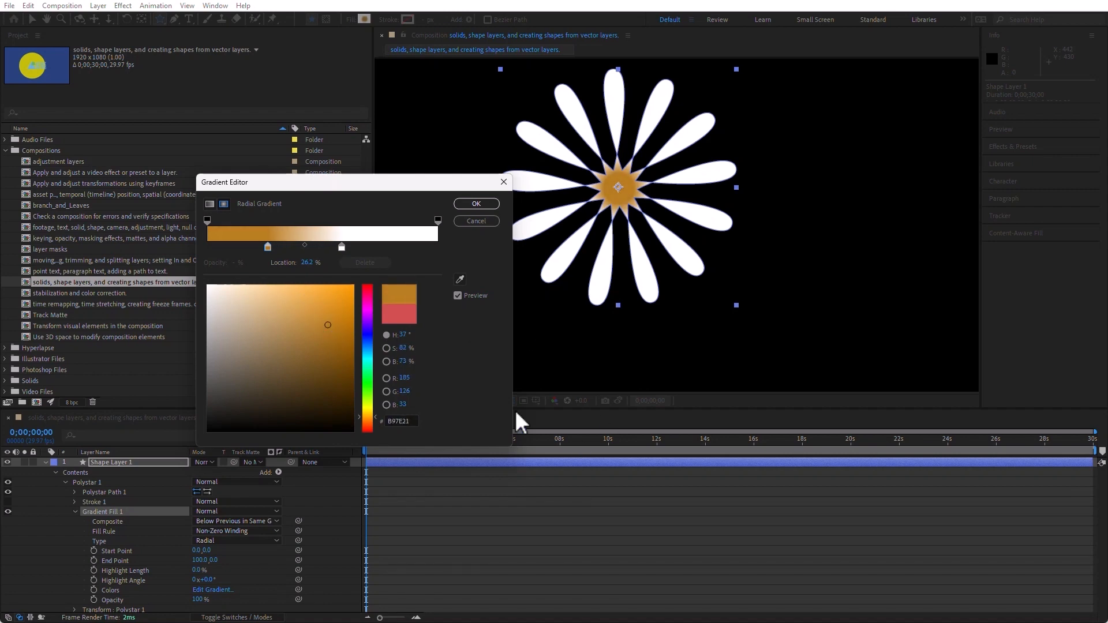
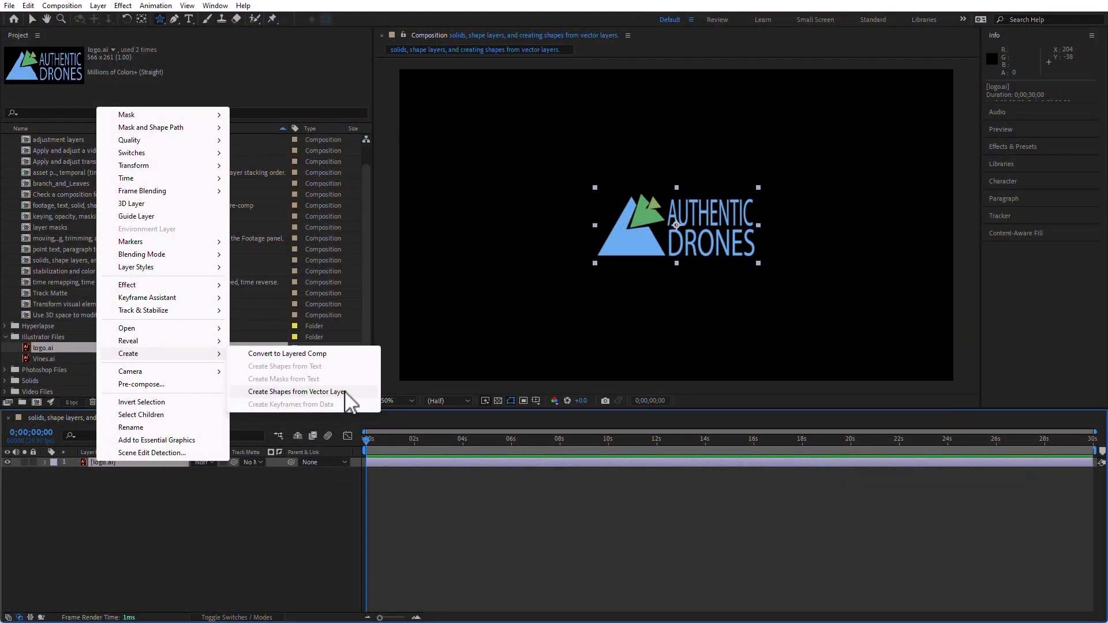
Create shapes from the logo.ai vector layer and open the original logo.ai for editing in Illustrator.
{"action": "left_click", "coordinate": [345, 392]}
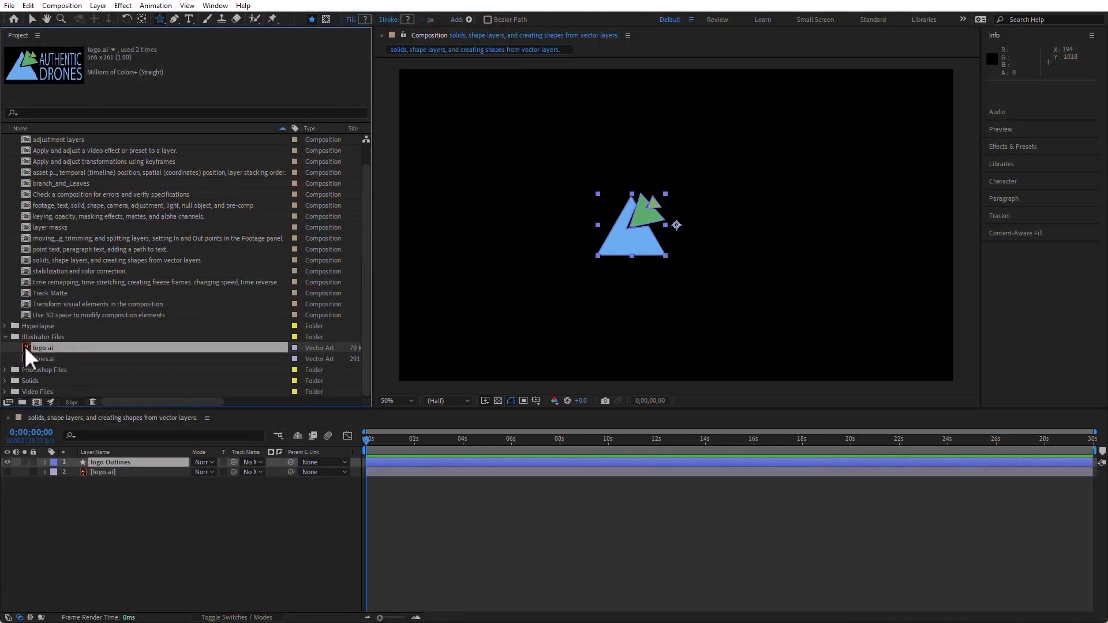
{"action": "left_click", "coordinate": [28, 5]}
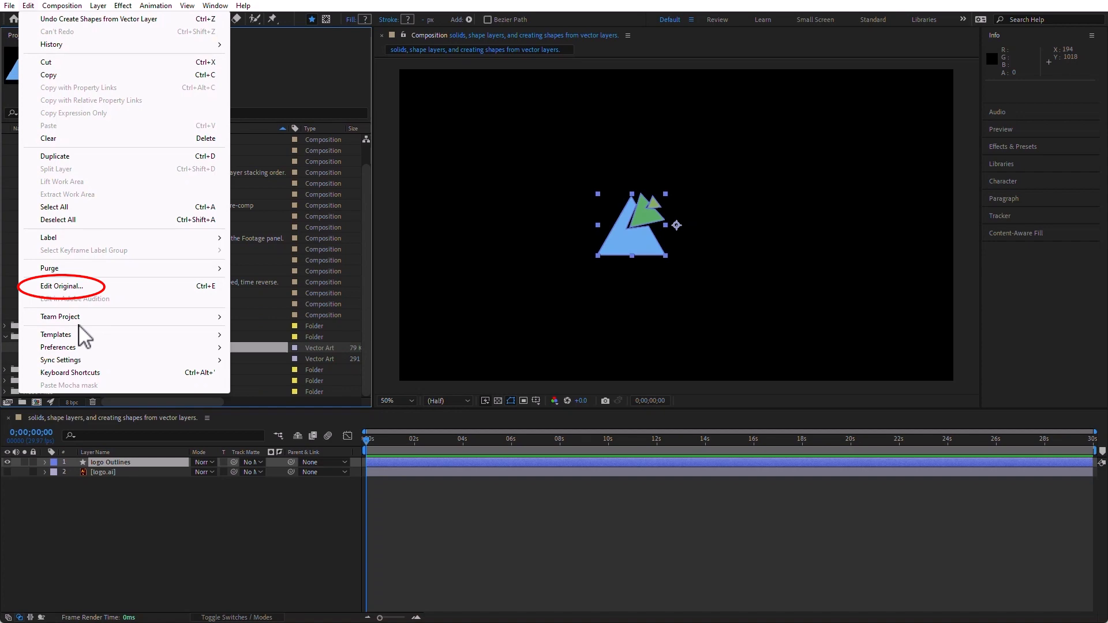
{"action": "left_click", "coordinate": [74, 287]}
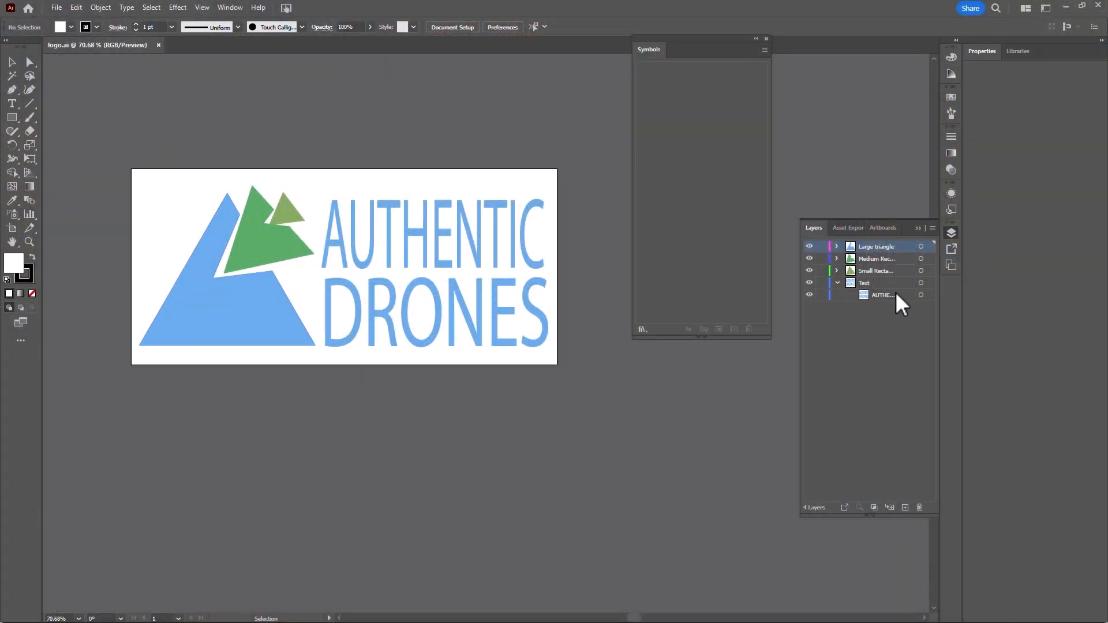
Select the AUTHENTIC DRONES text object and save the document as logo2.ai with the Illustrator 2020 version and default options.
{"action": "left_click", "coordinate": [922, 295]}
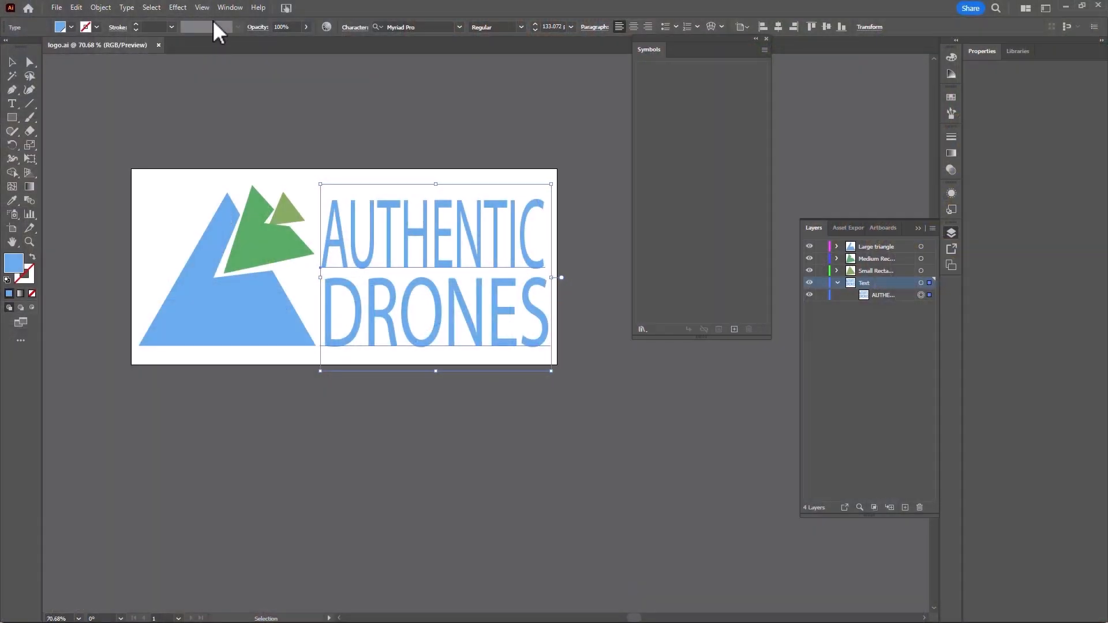
{"action": "left_click", "coordinate": [58, 8]}
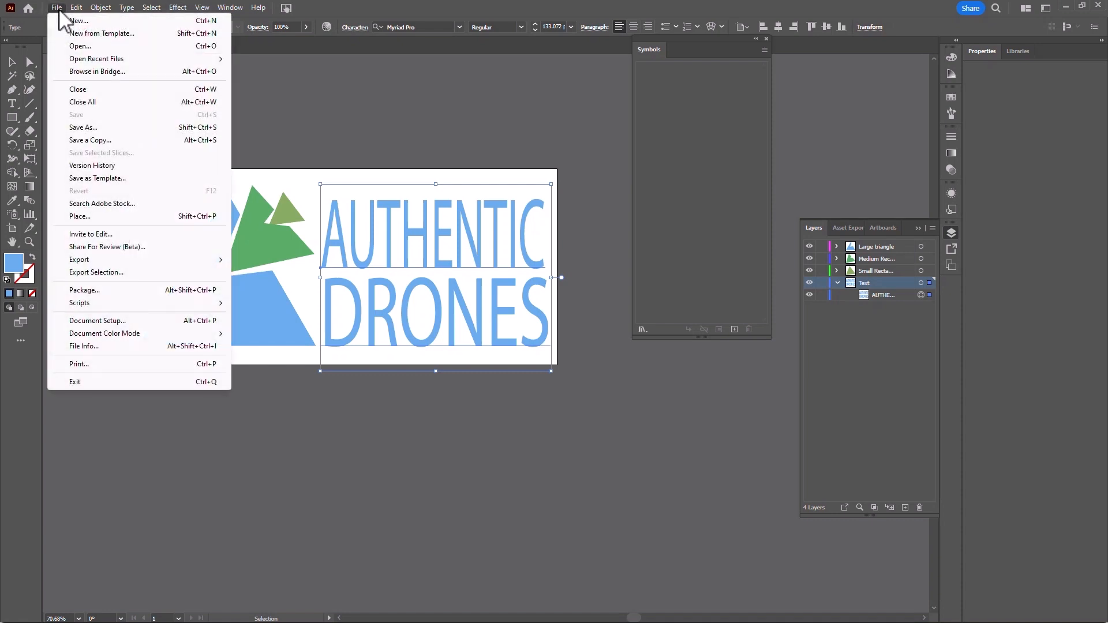
{"action": "left_click", "coordinate": [90, 127]}
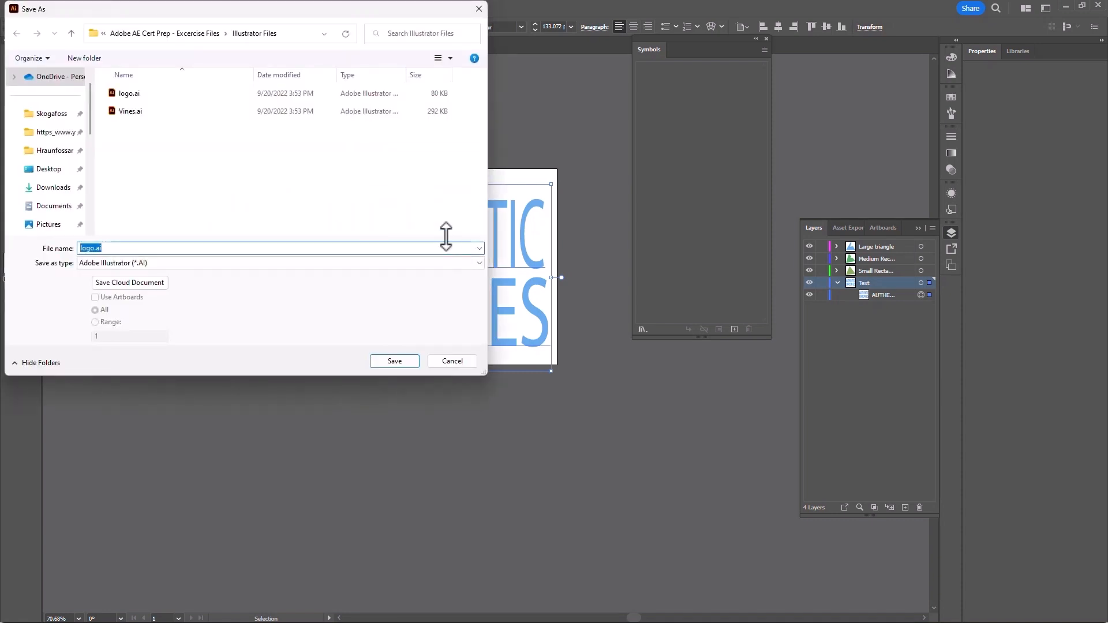
{"action": "left_click", "coordinate": [93, 248]}
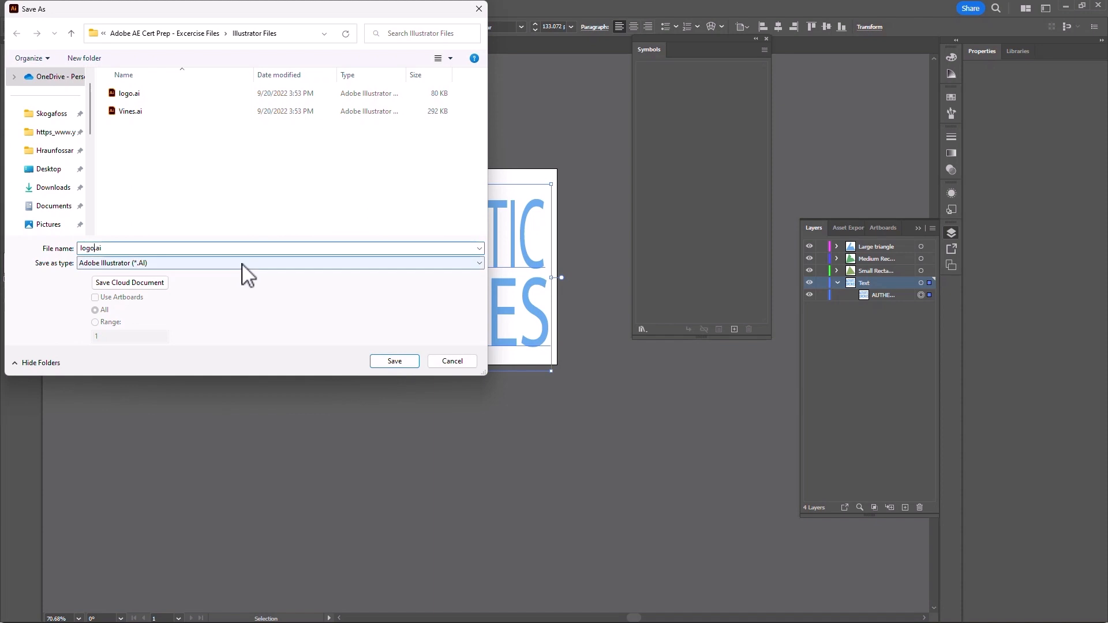
{"action": "left_click", "coordinate": [398, 361]}
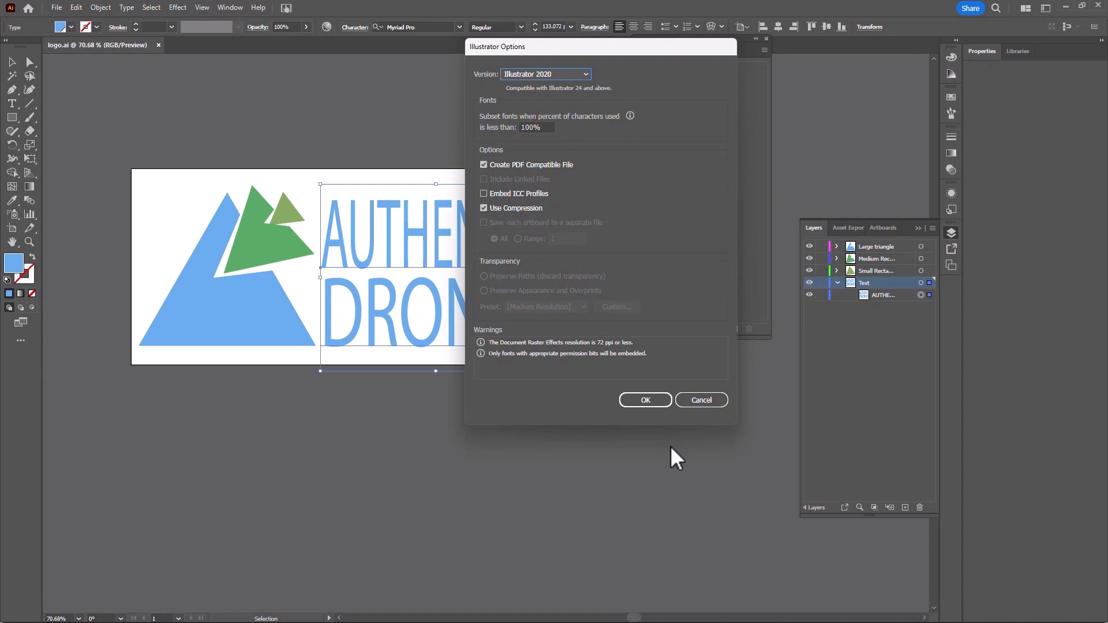
{"action": "left_click", "coordinate": [651, 402]}
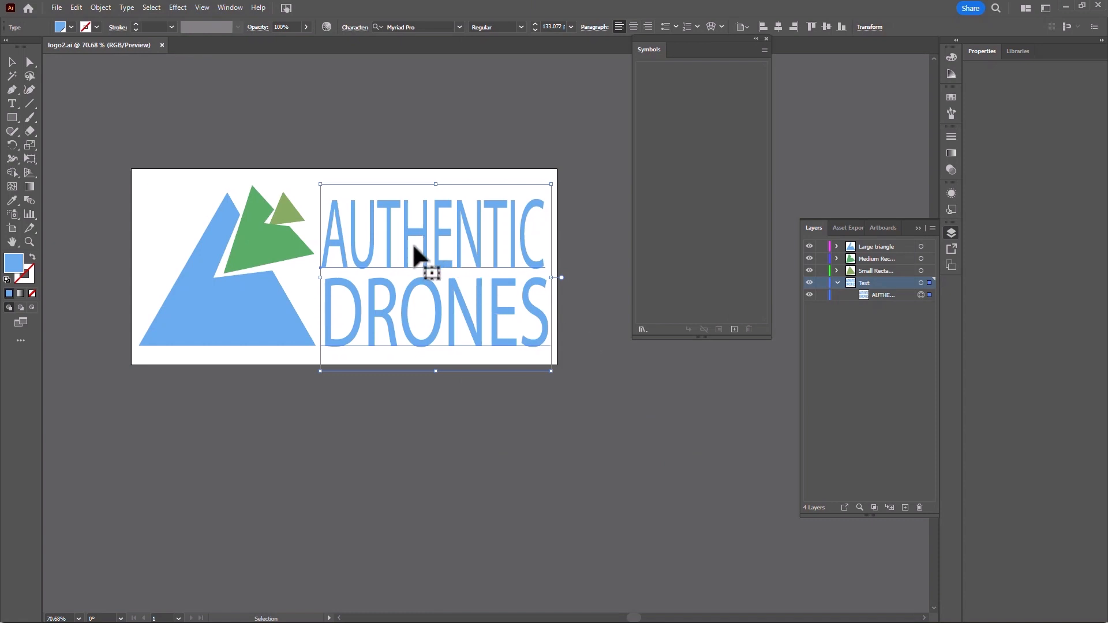
Expand the selected text's object and fill into vector shapes and save logo2.ai.
{"action": "left_click", "coordinate": [107, 12]}
{"action": "left_click", "coordinate": [153, 160]}
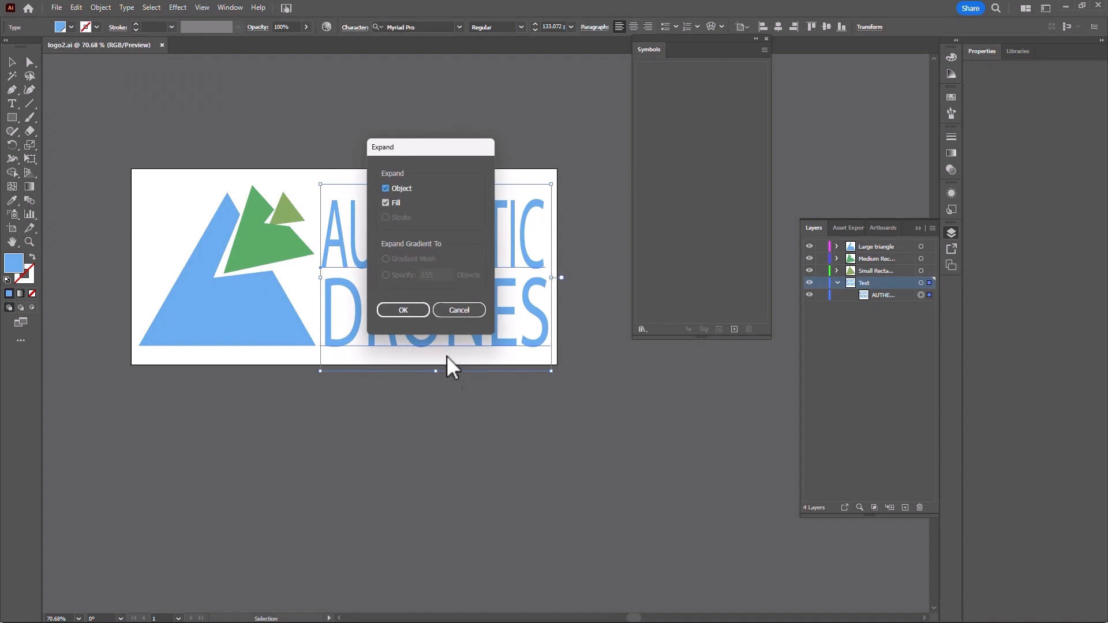
{"action": "left_click", "coordinate": [411, 312]}
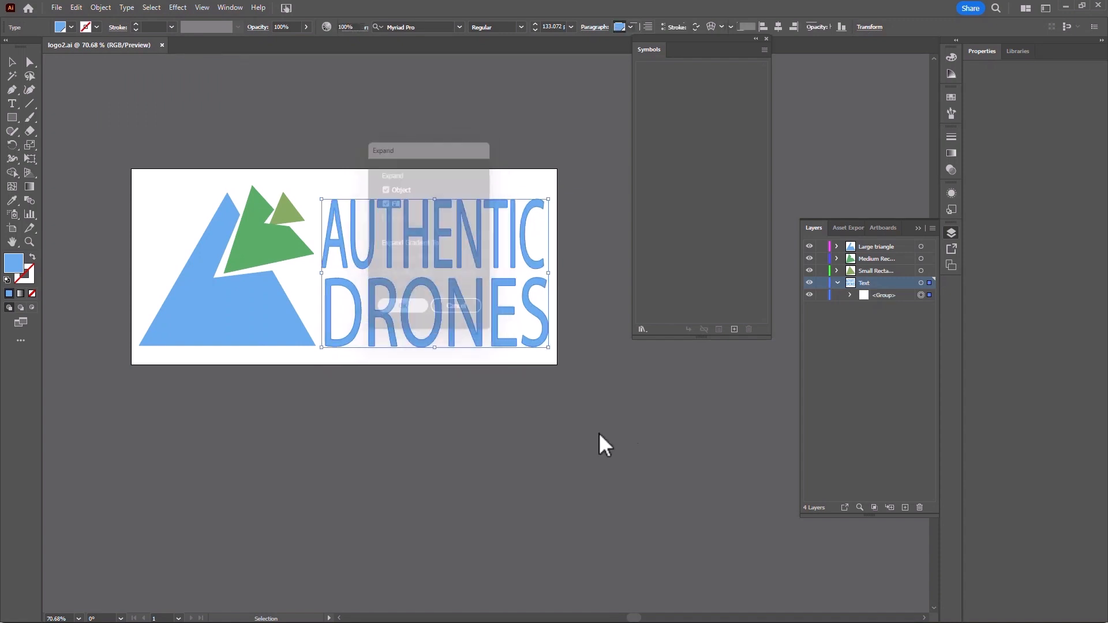
{"action": "key", "text": "ctrl+s"}
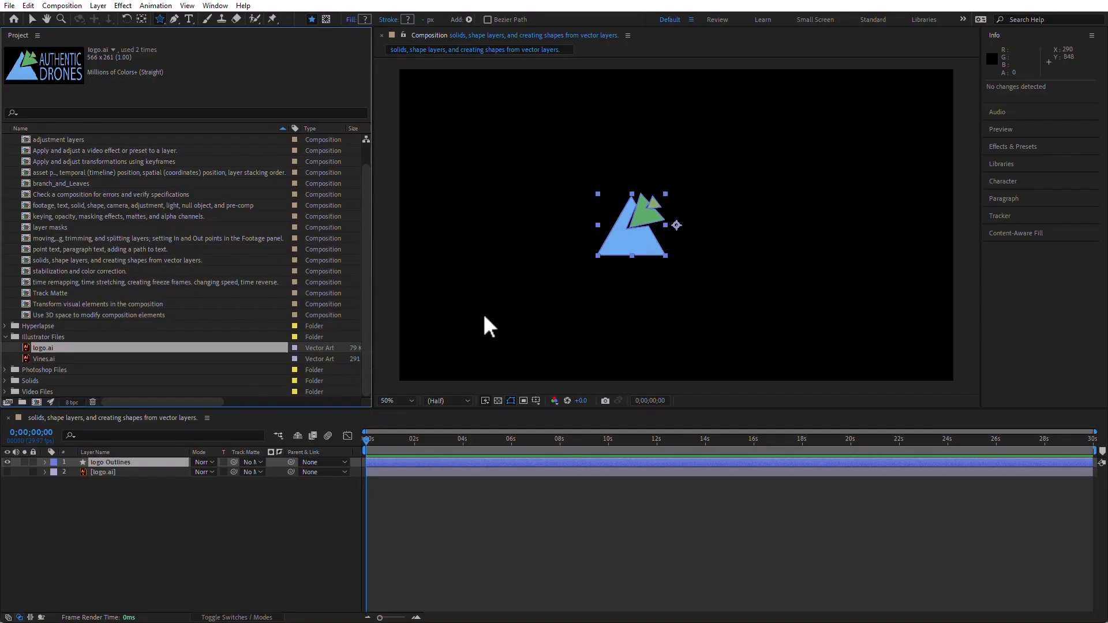
Import logo2.ai as footage with merged layers and add it to the composition beneath the existing logo layers.
{"action": "key", "text": "ctrl+i"}
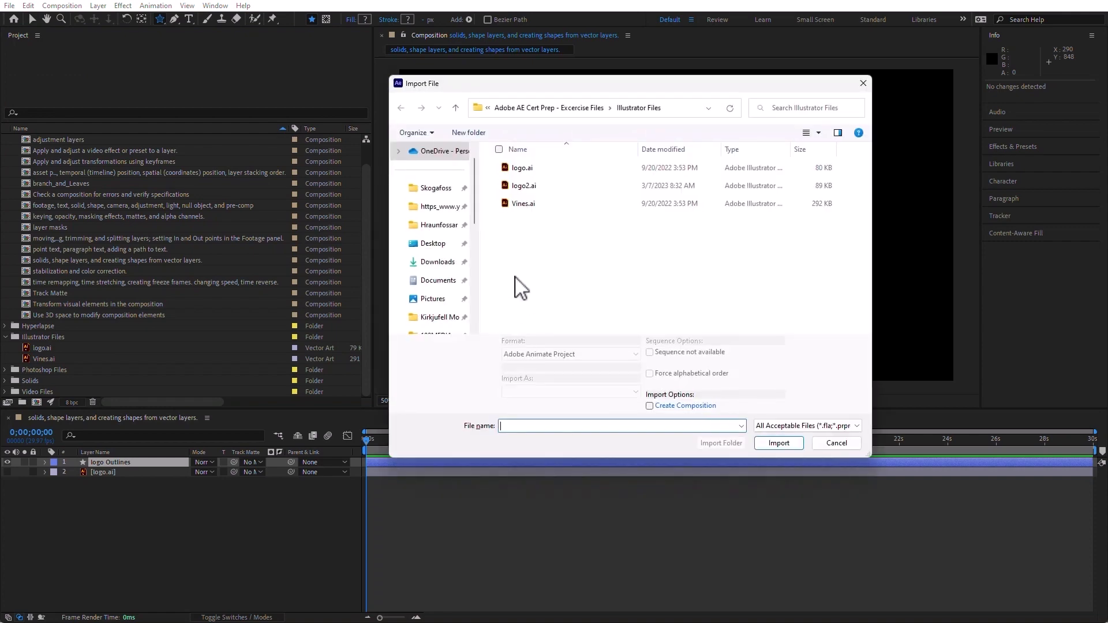
{"action": "double_click", "coordinate": [513, 185]}
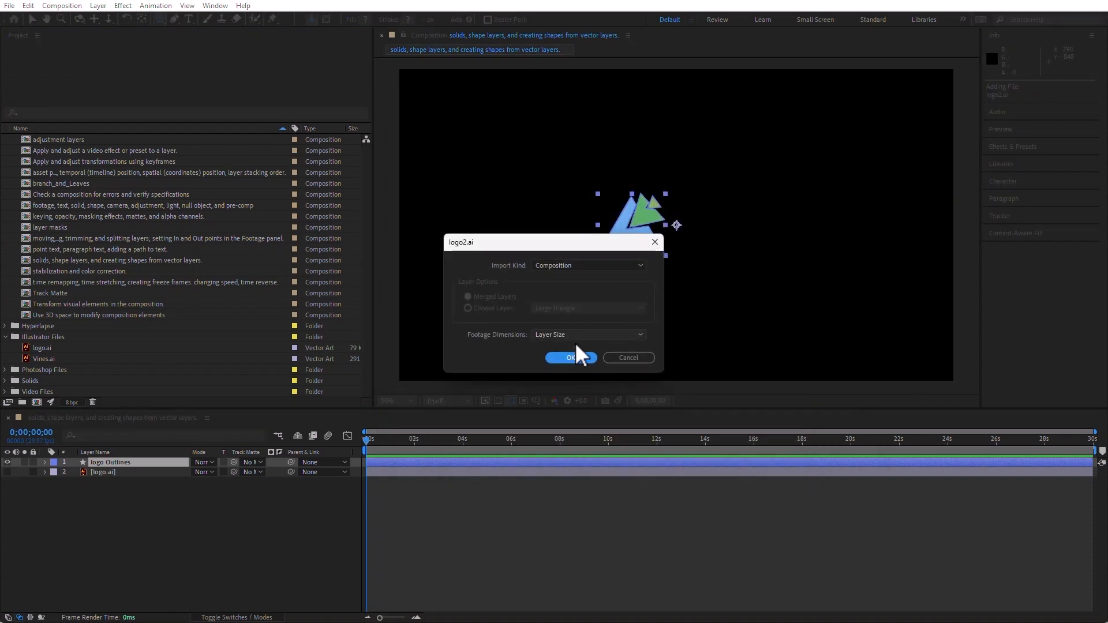
{"action": "left_click", "coordinate": [574, 265]}
{"action": "left_click", "coordinate": [574, 278]}
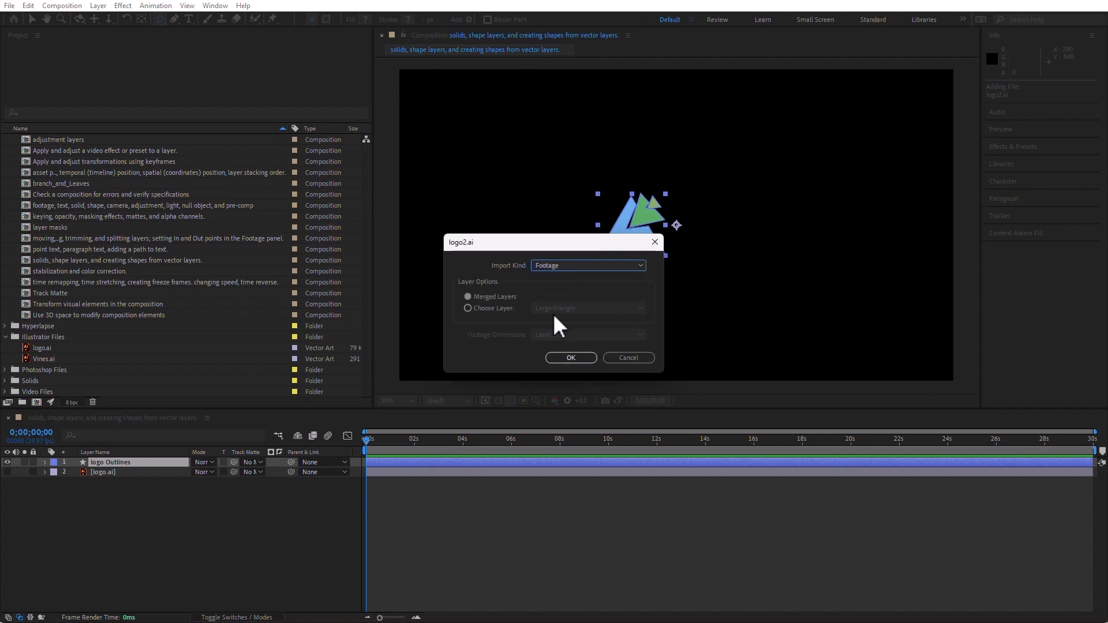
{"action": "left_click", "coordinate": [576, 358]}
{"action": "left_click_drag", "start_coordinate": [27, 356], "coordinate": [93, 499]}
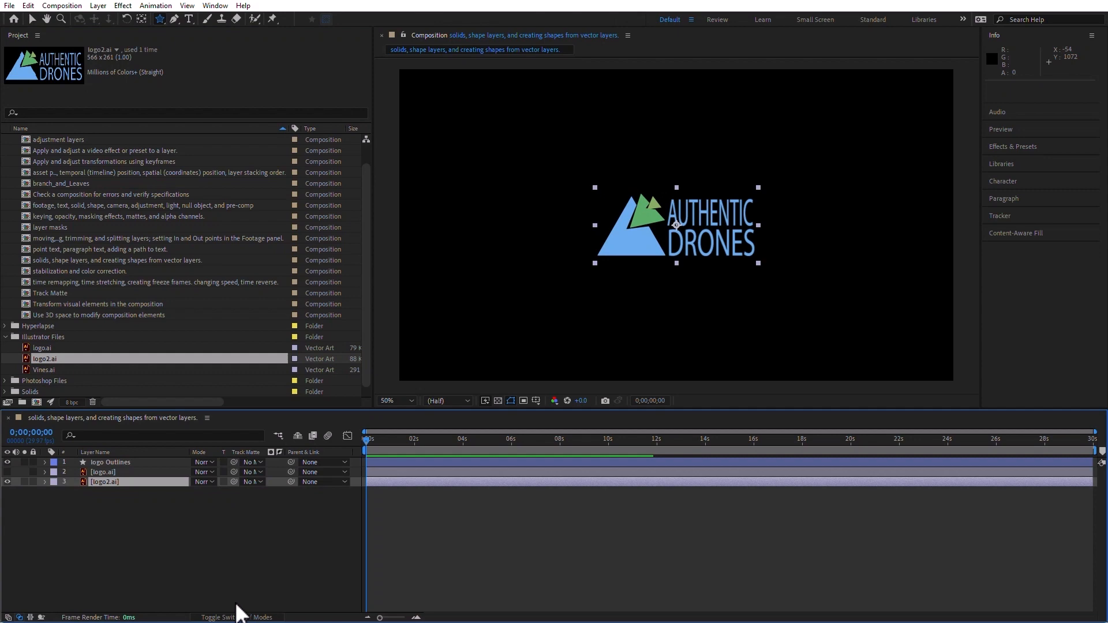
Delete the logo Outlines and logo.ai layers from the composition, keeping only logo2.ai.
{"action": "left_click", "coordinate": [112, 463]}
{"action": "left_click", "coordinate": [112, 472], "text": "ctrl"}
{"action": "key", "text": "Delete"}
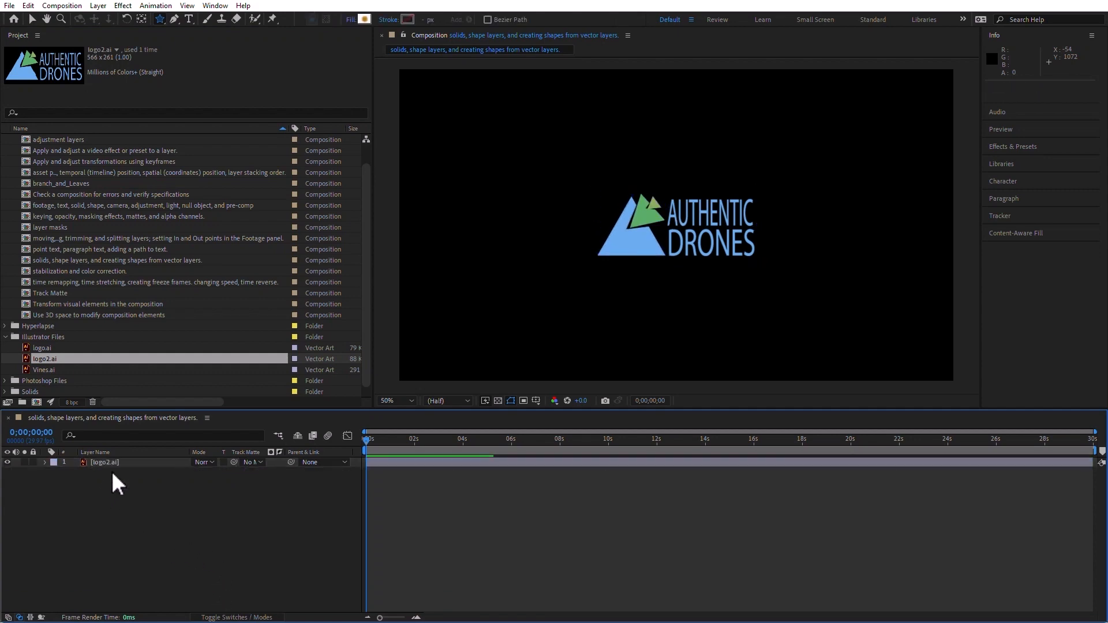
Create shapes from the logo2.ai vector layer and delete the original logo2.ai layer.
{"action": "left_click", "coordinate": [114, 462]}
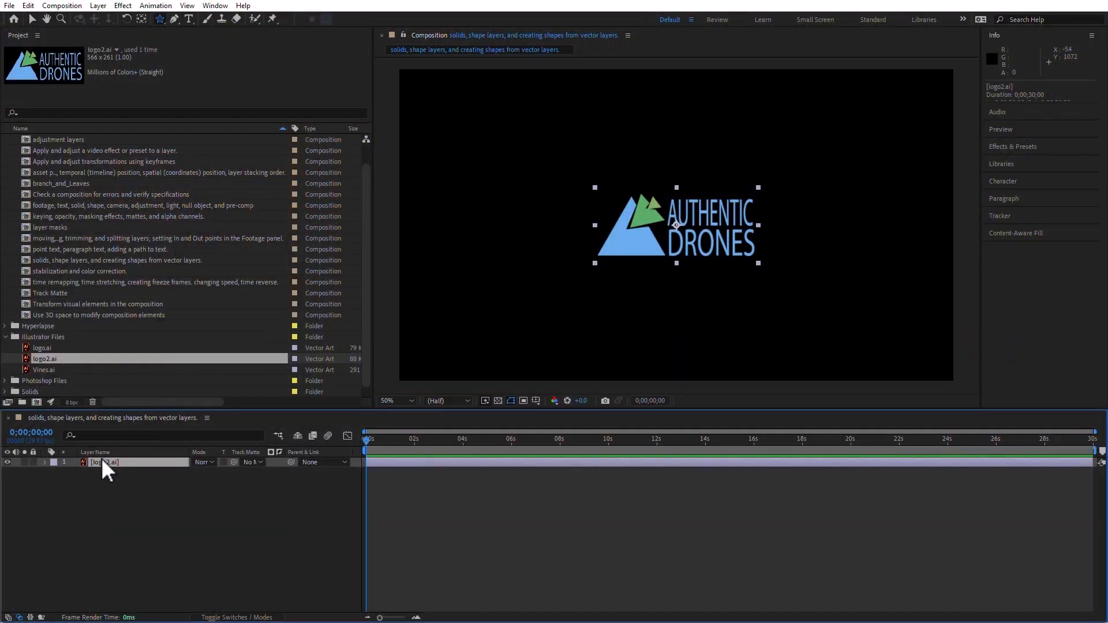
{"action": "right_click", "coordinate": [101, 459]}
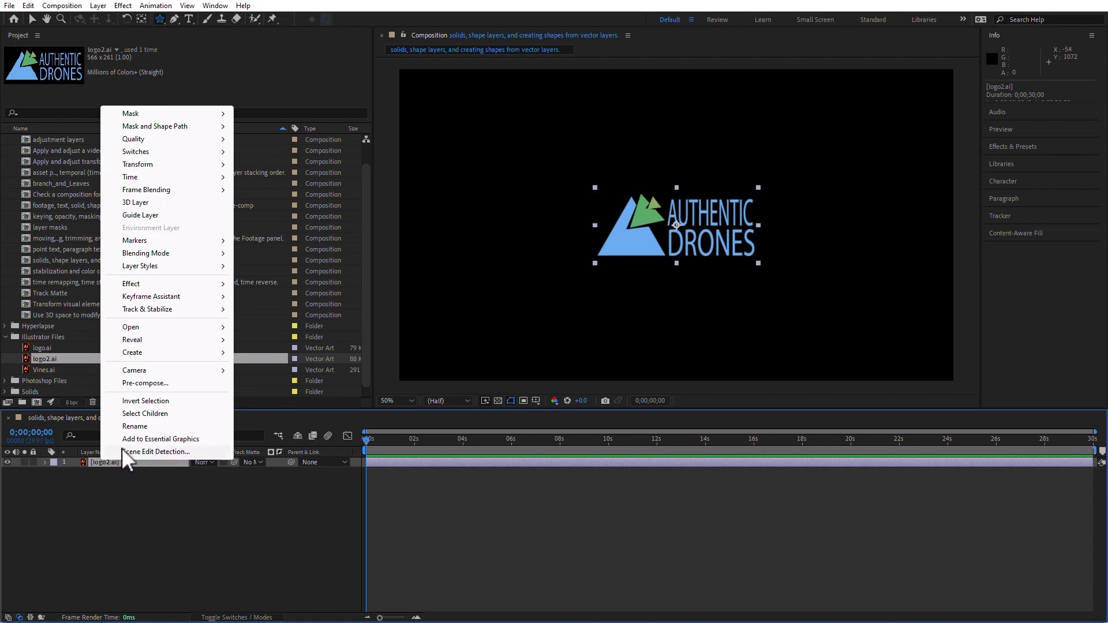
{"action": "mouse_move", "coordinate": [144, 353]}
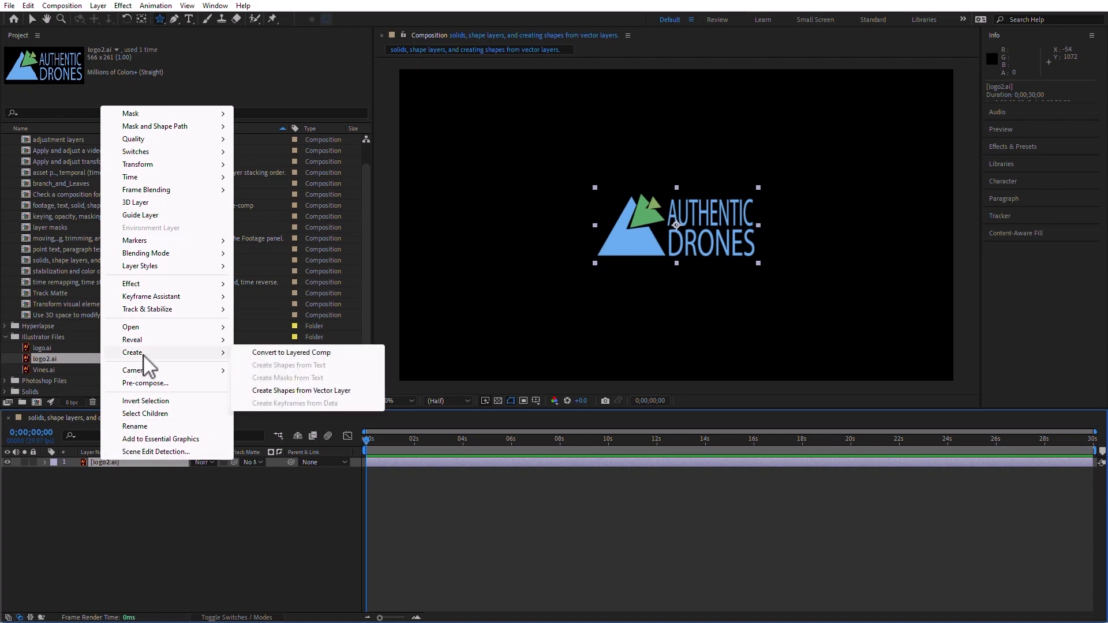
{"action": "left_click", "coordinate": [349, 391]}
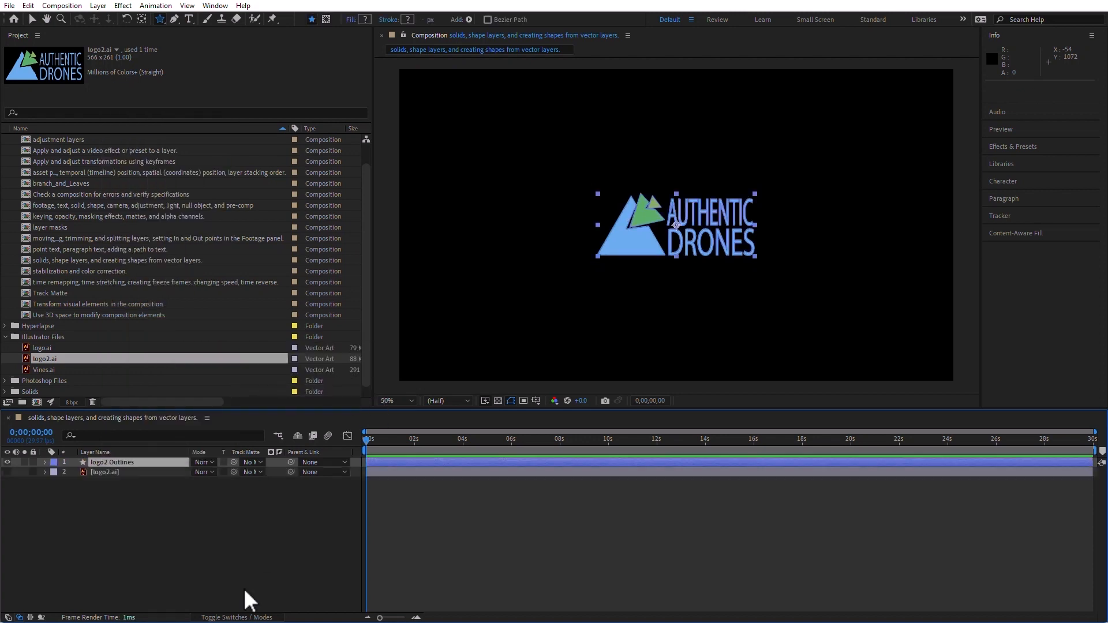
{"action": "left_click", "coordinate": [105, 471]}
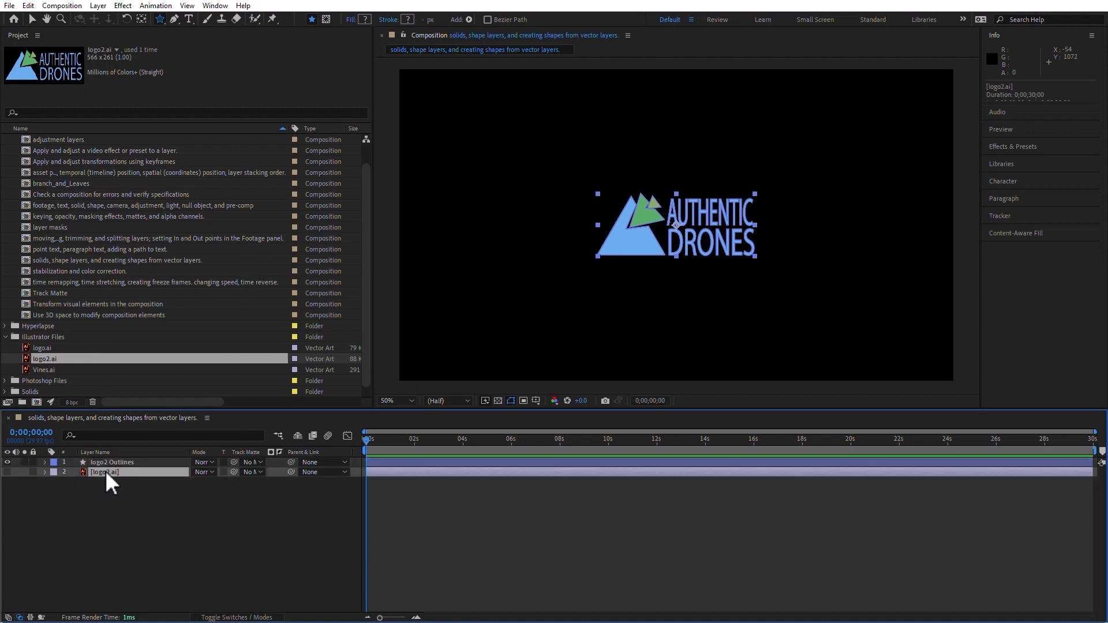
{"action": "key", "text": "Delete"}
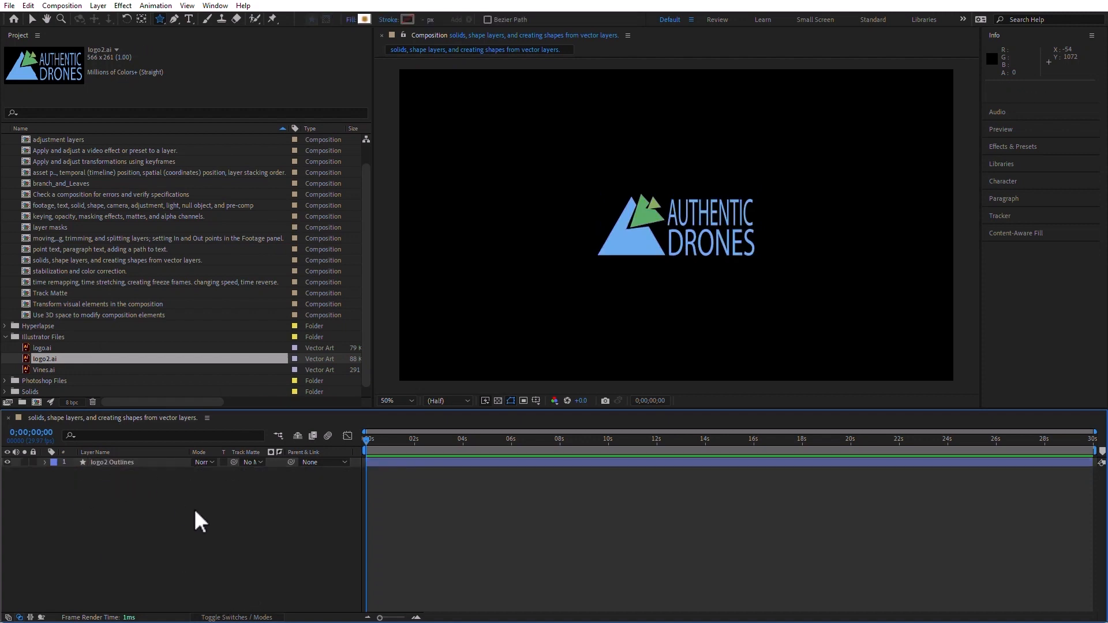
Examine the shape groups inside the contents of the logo2 Outlines layer.
{"action": "left_click", "coordinate": [130, 462]}
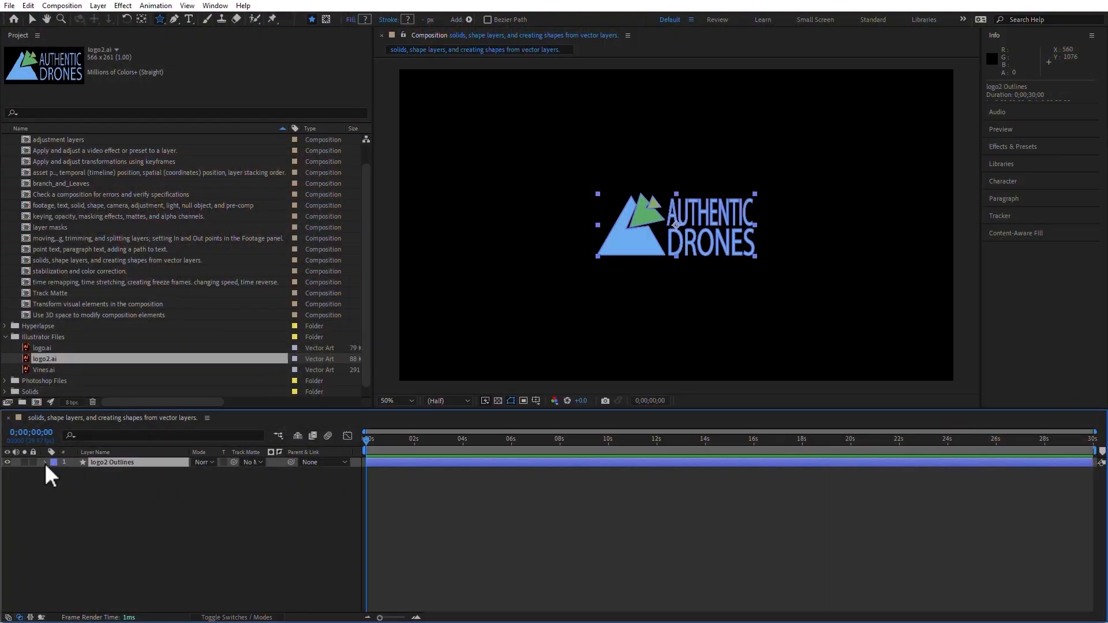
{"action": "left_click", "coordinate": [45, 462]}
{"action": "left_click", "coordinate": [54, 474]}
{"action": "left_click", "coordinate": [97, 472]}
{"action": "left_click", "coordinate": [92, 482]}
{"action": "left_click", "coordinate": [95, 491]}
{"action": "left_click", "coordinate": [94, 502]}
{"action": "left_click", "coordinate": [94, 511]}
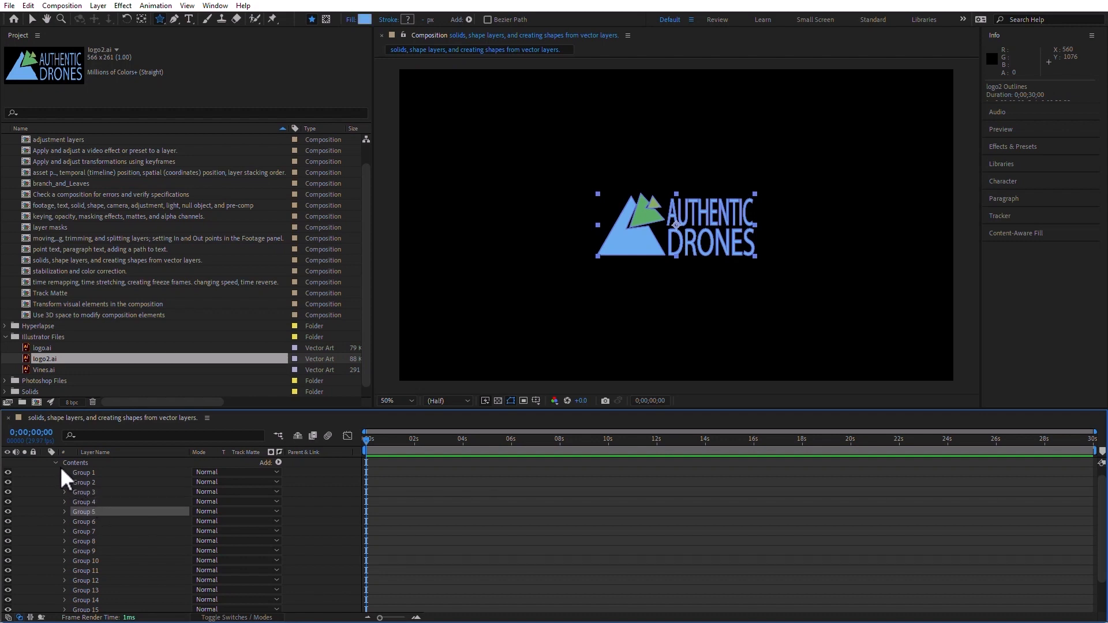
{"action": "left_click", "coordinate": [52, 460]}
{"action": "left_click", "coordinate": [55, 461]}
{"action": "left_click", "coordinate": [57, 473]}
{"action": "left_click", "coordinate": [54, 472]}
{"action": "scroll", "coordinate": [230, 572], "scroll_direction": "down", "scroll_amount": 3}
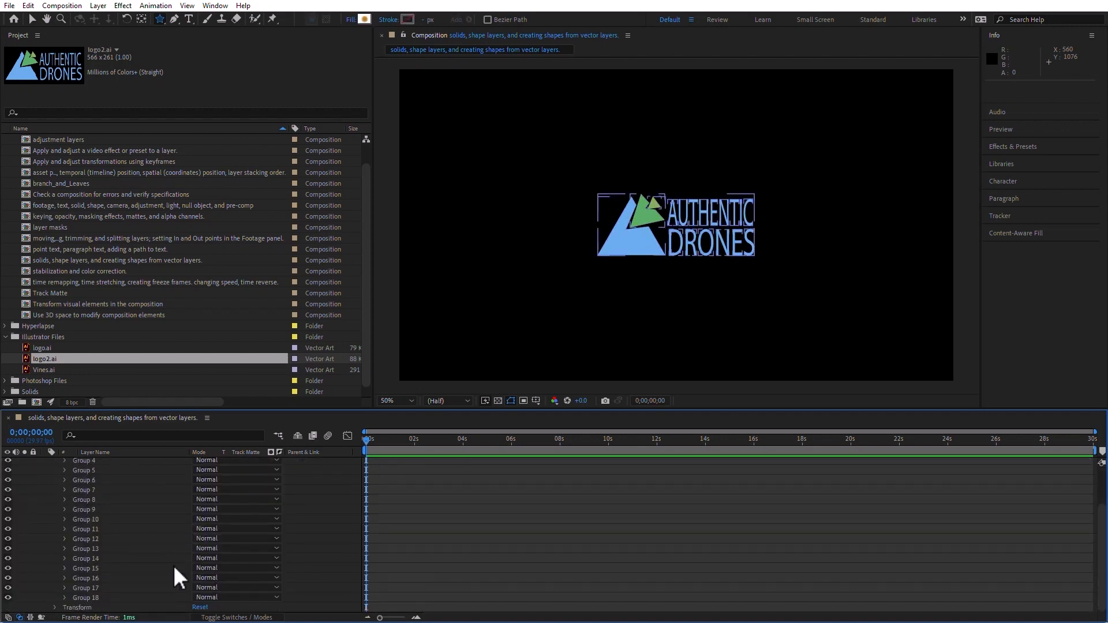
{"action": "left_click", "coordinate": [73, 598]}
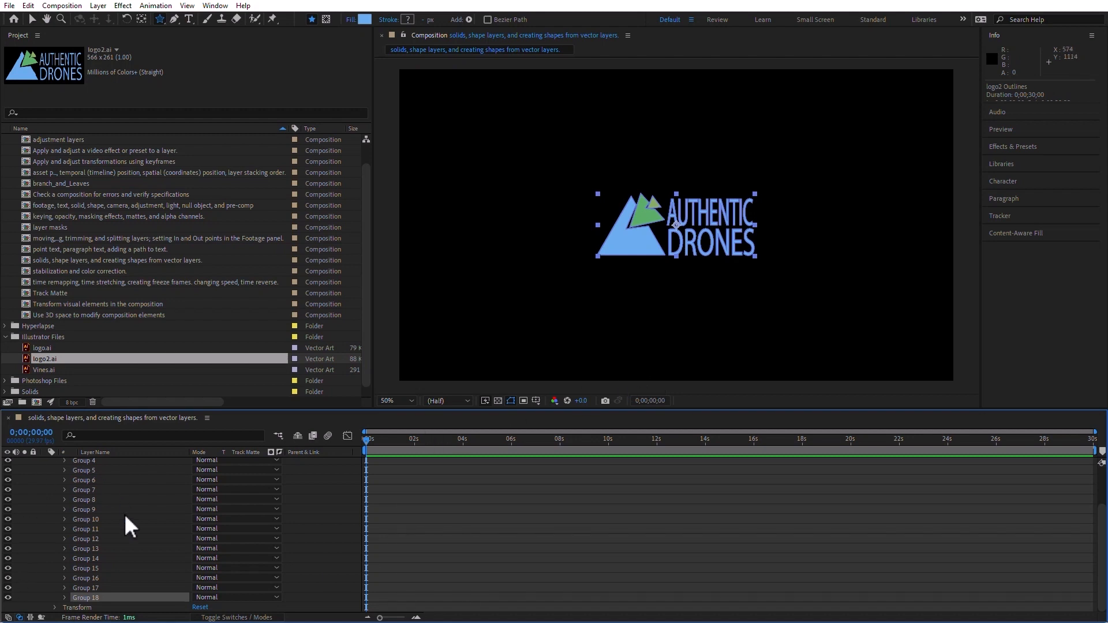
Delete the logo2 Outlines layer and import logo2.ai as a composition with Layer Size footage dimensions.
{"action": "scroll", "coordinate": [126, 515], "scroll_direction": "up", "scroll_amount": 3}
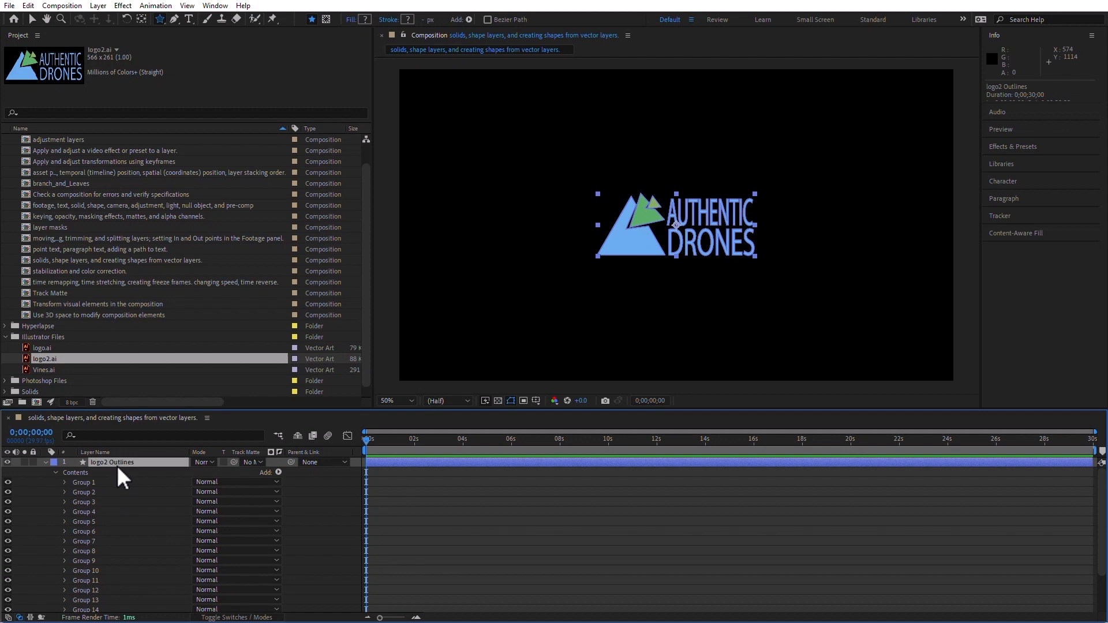
{"action": "key", "text": "Delete"}
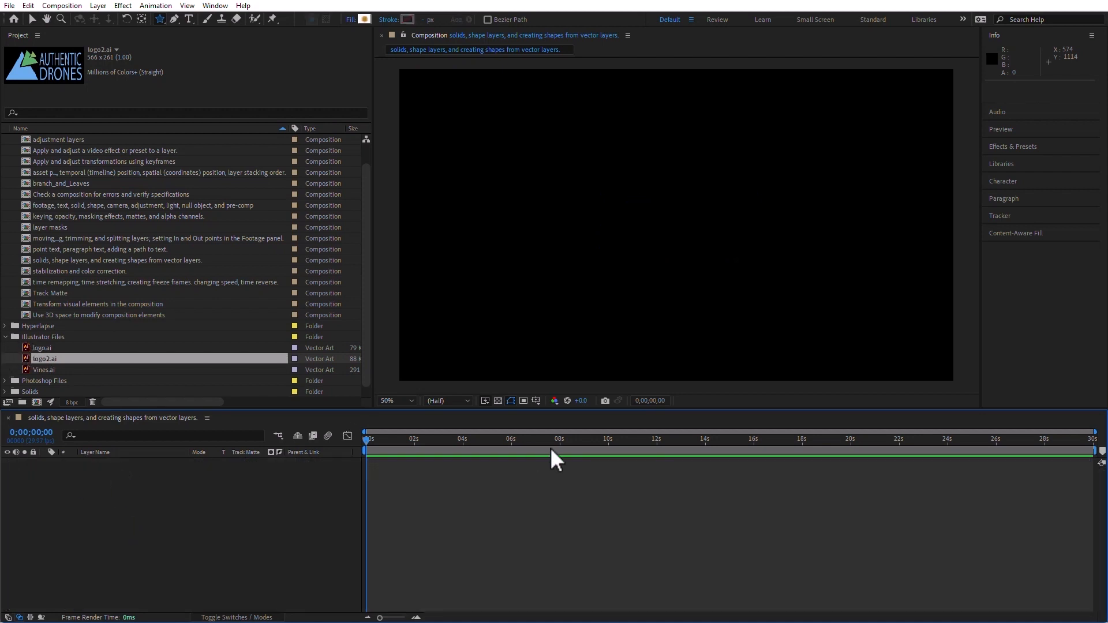
{"action": "key", "text": "ctrl+i"}
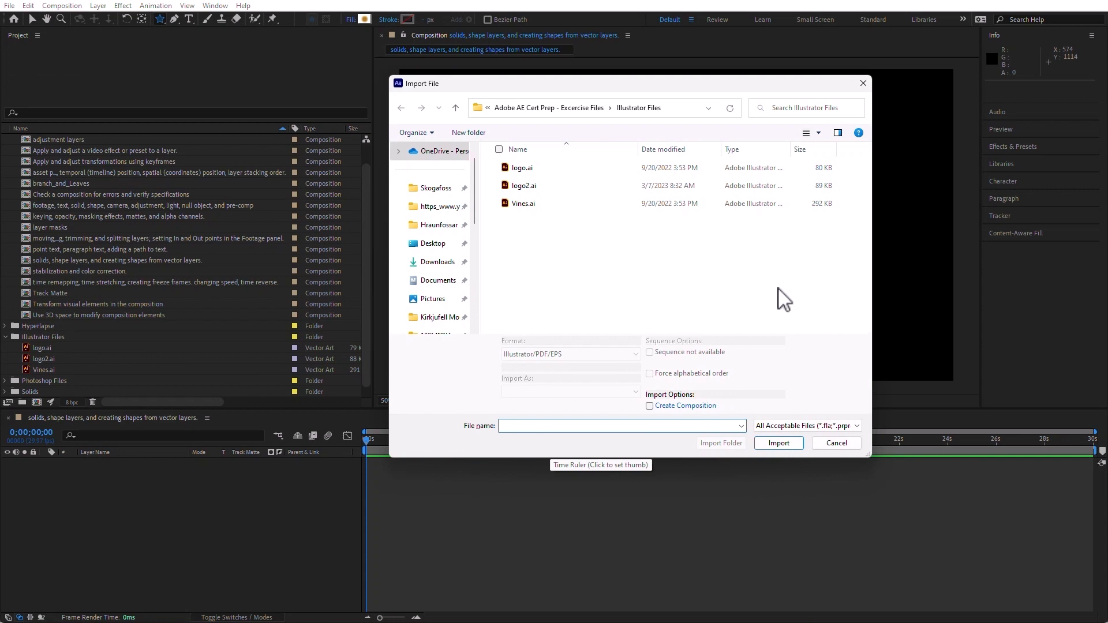
{"action": "double_click", "coordinate": [511, 186]}
{"action": "left_click", "coordinate": [571, 266]}
{"action": "left_click", "coordinate": [565, 285]}
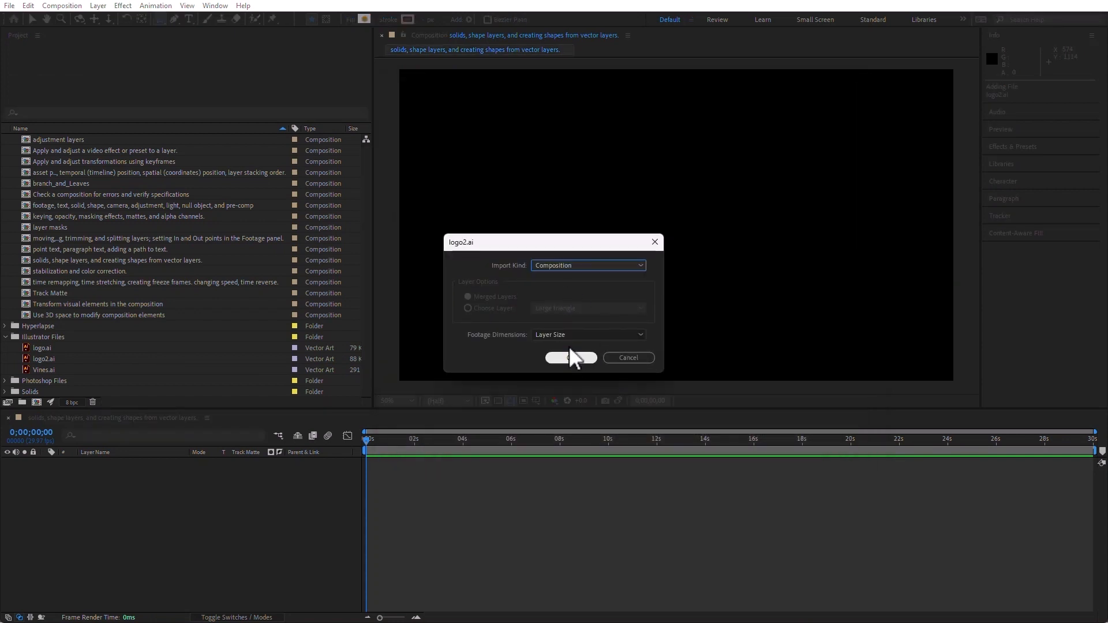
{"action": "left_click", "coordinate": [592, 359]}
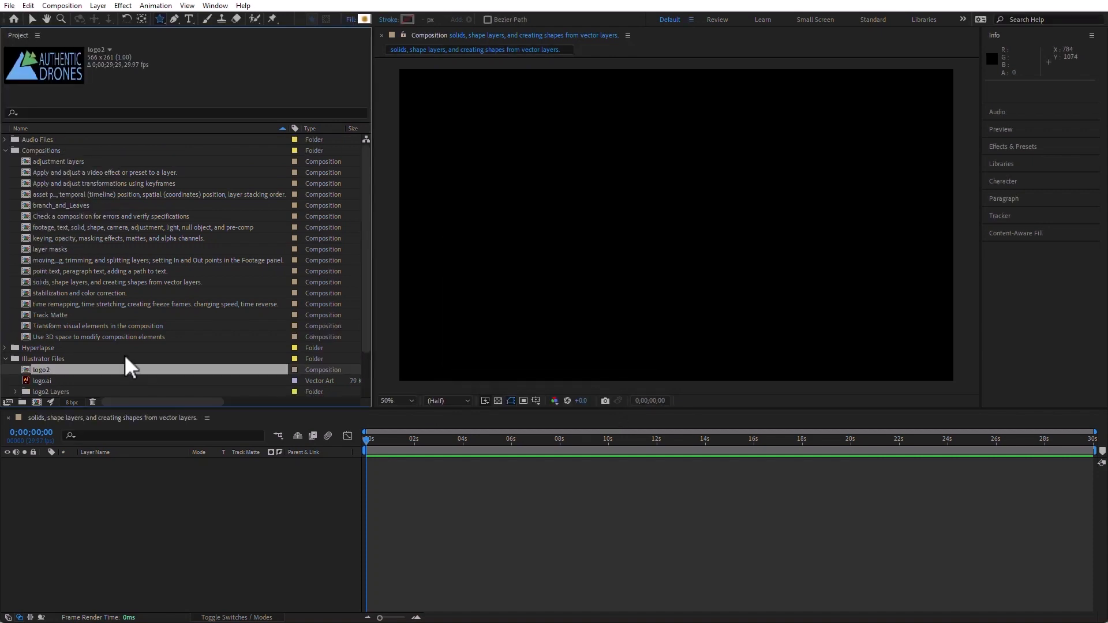
Open the logo2 composition and create shapes from all four of its vector layers at once.
{"action": "double_click", "coordinate": [28, 369]}
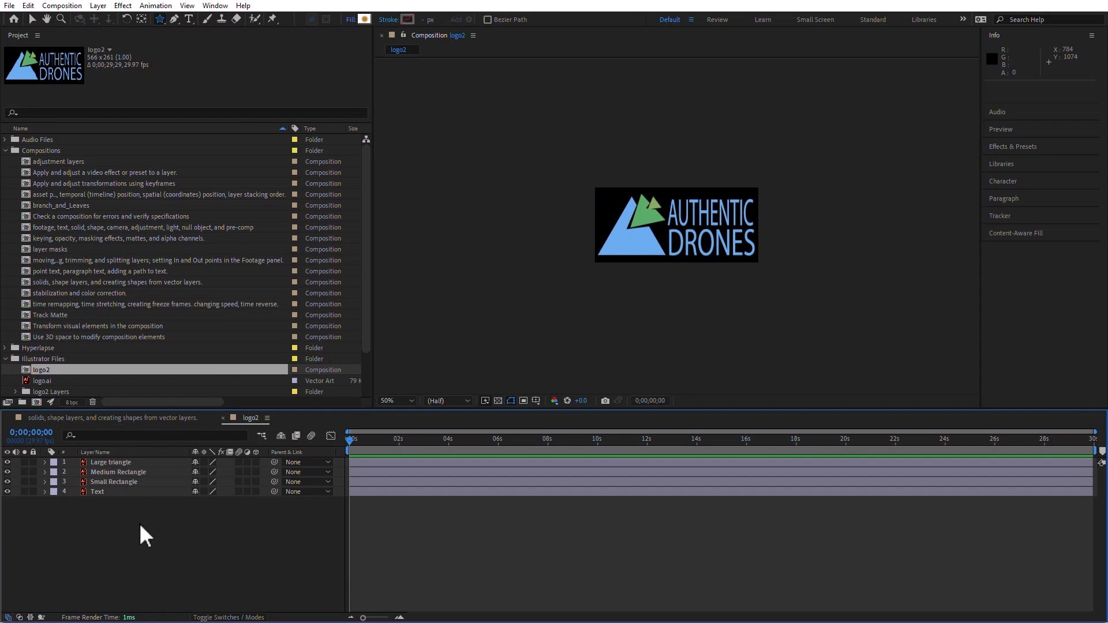
{"action": "left_click_drag", "start_coordinate": [165, 539], "coordinate": [42, 444]}
{"action": "right_click", "coordinate": [118, 472]}
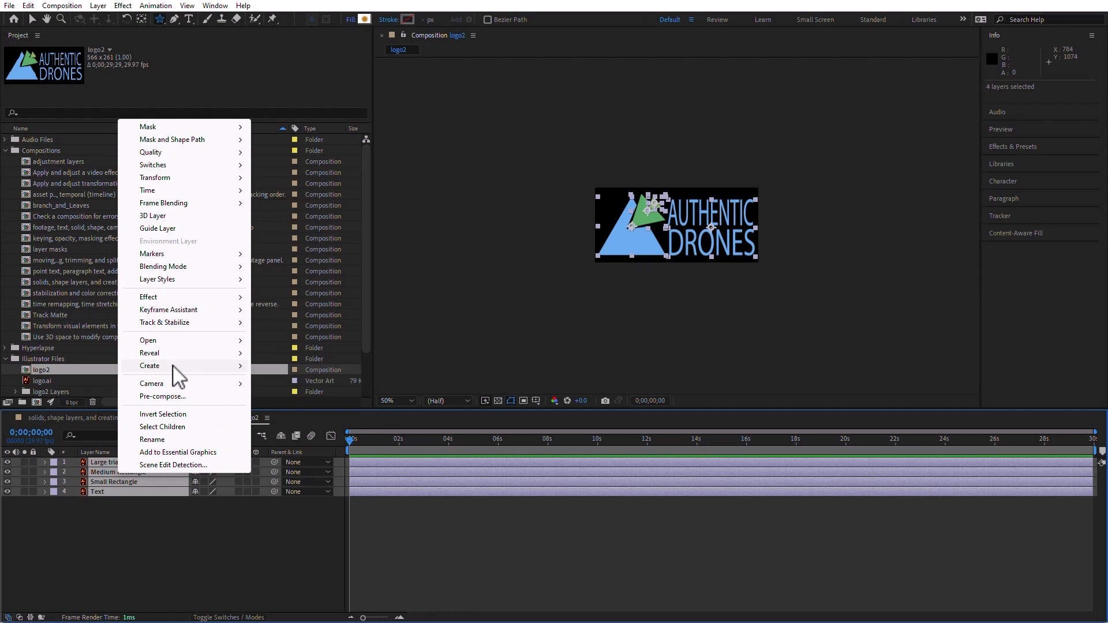
{"action": "mouse_move", "coordinate": [173, 366]}
{"action": "left_click", "coordinate": [330, 404]}
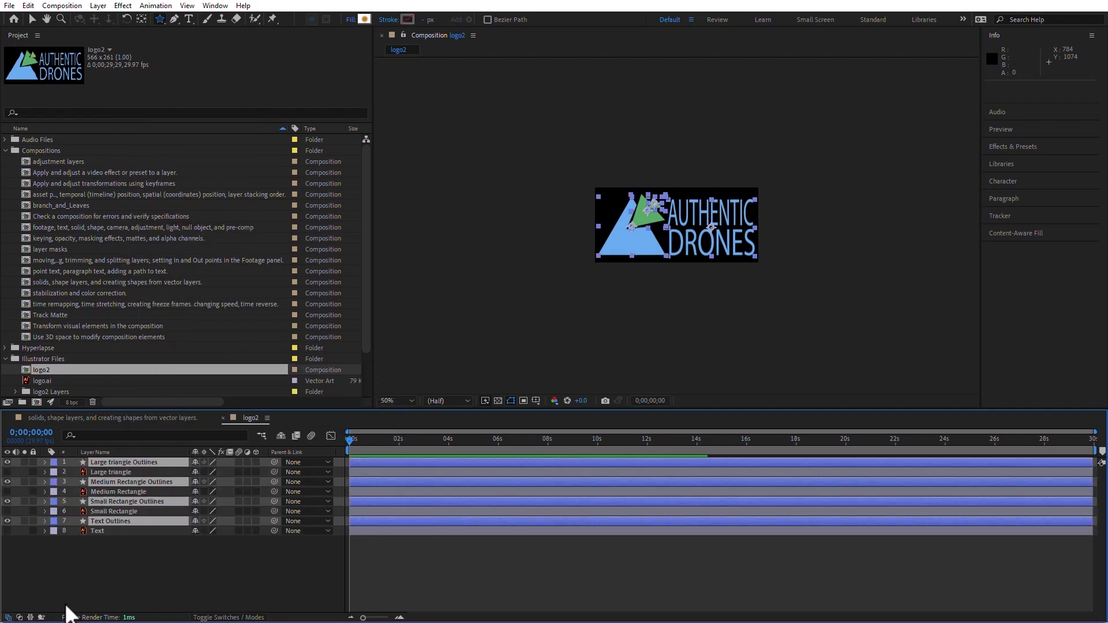
Delete the original Large triangle, Medium Rectangle, Small Rectangle and Text vector layers, keeping their outline layers.
{"action": "left_click", "coordinate": [126, 560]}
{"action": "left_click", "coordinate": [123, 472]}
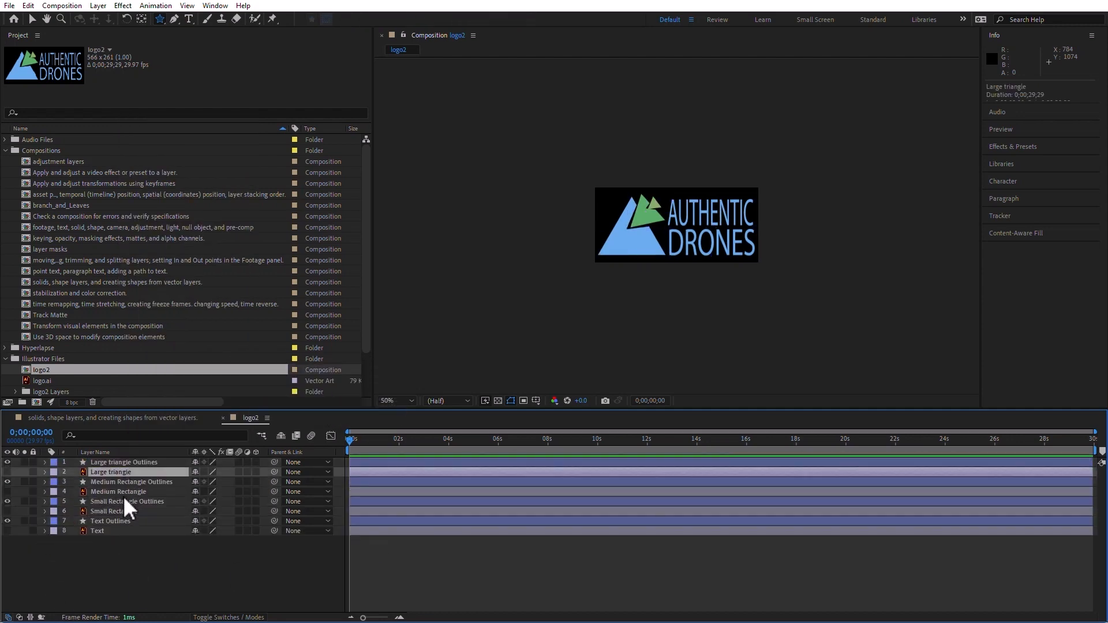
{"action": "left_click", "coordinate": [121, 492], "text": "ctrl"}
{"action": "left_click", "coordinate": [119, 511], "text": "ctrl"}
{"action": "left_click", "coordinate": [112, 530], "text": "ctrl"}
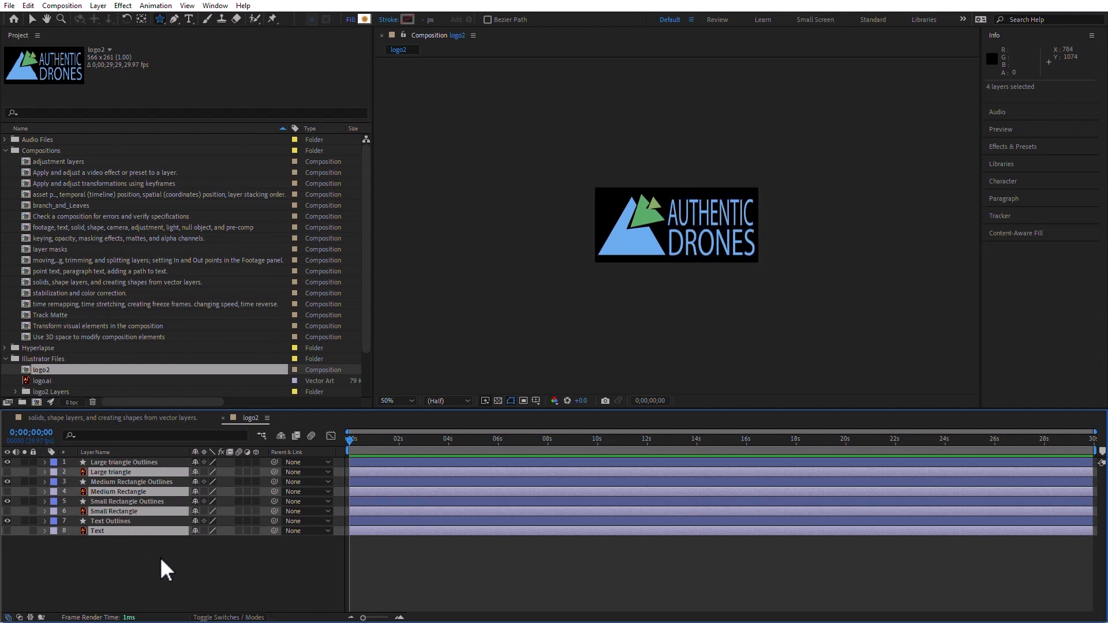
{"action": "key", "text": "Delete"}
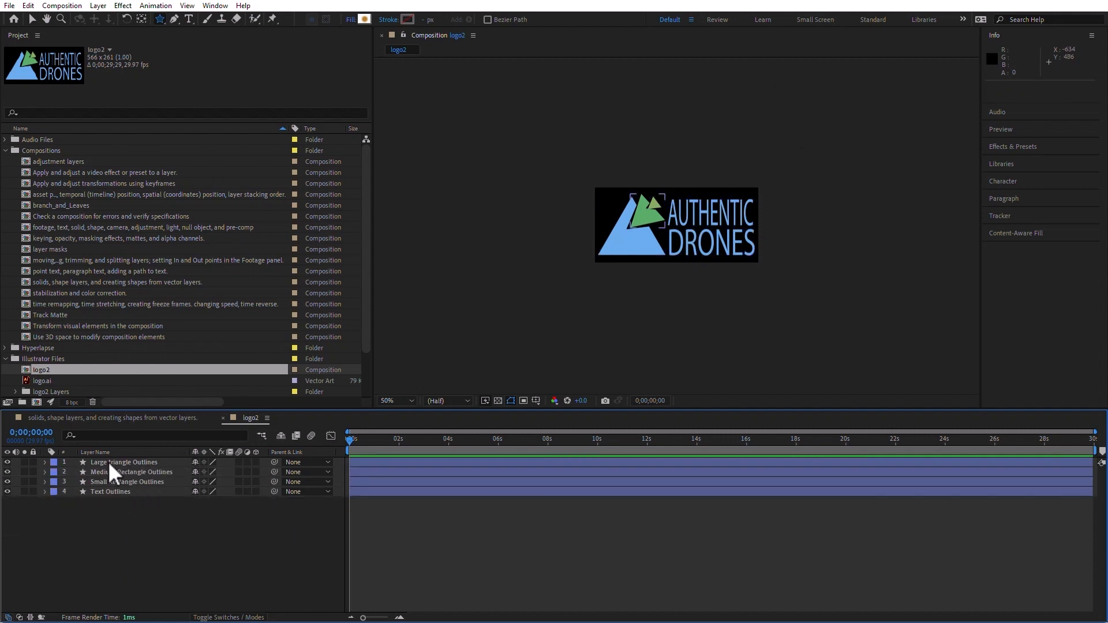
Add a Twist operation to all four outline shape layers.
{"action": "key", "text": "ctrl+a"}
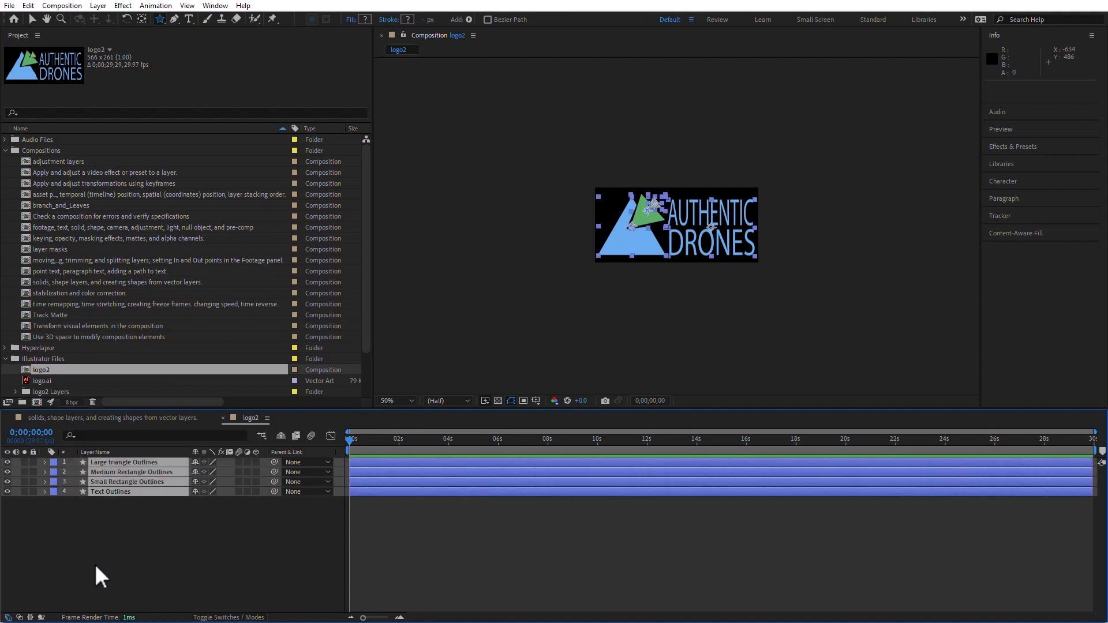
{"action": "left_click", "coordinate": [468, 19]}
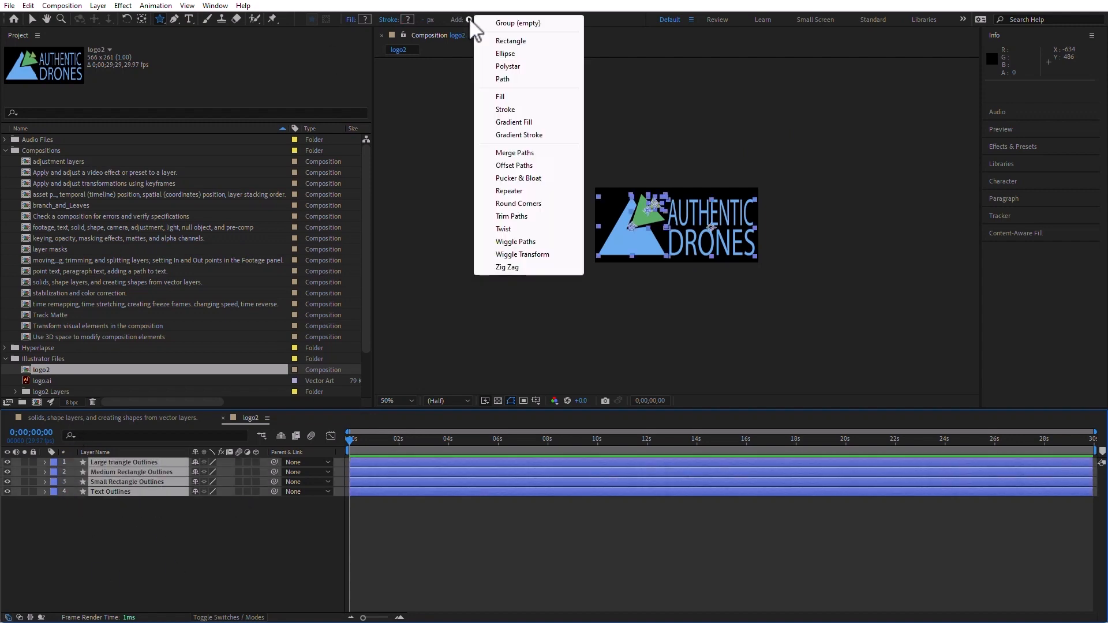
{"action": "left_click", "coordinate": [530, 230]}
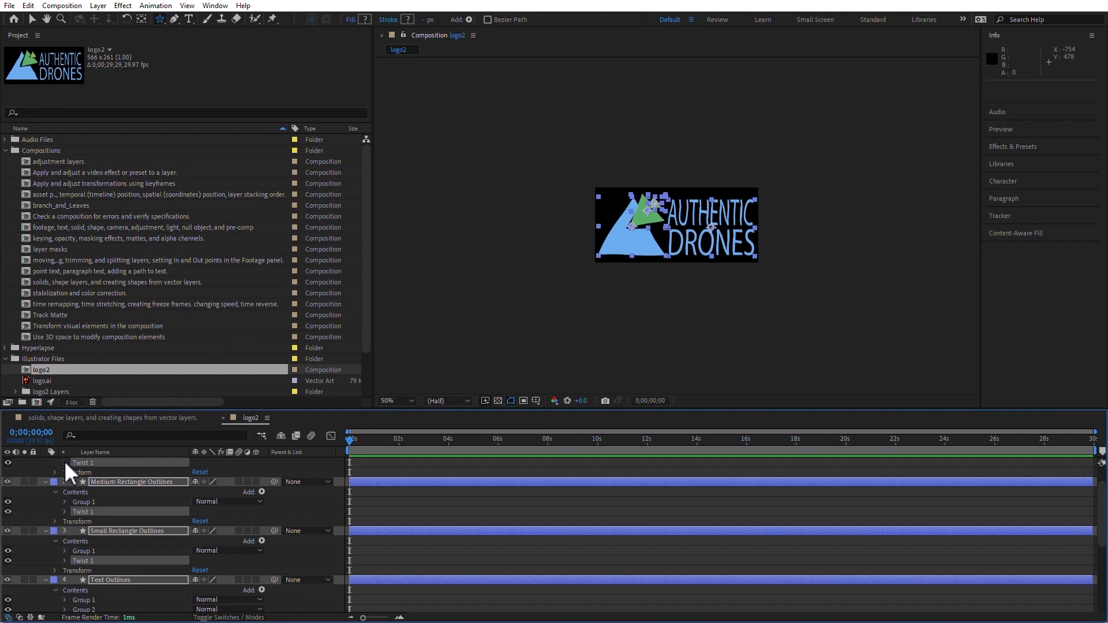
Reveal the Twist properties of all four outline layers and set their Twist angle together to about 116.
{"action": "scroll", "coordinate": [67, 470], "scroll_direction": "down", "scroll_amount": 2}
{"action": "scroll", "coordinate": [164, 549], "scroll_direction": "down", "scroll_amount": 1}
{"action": "left_click", "coordinate": [65, 482]}
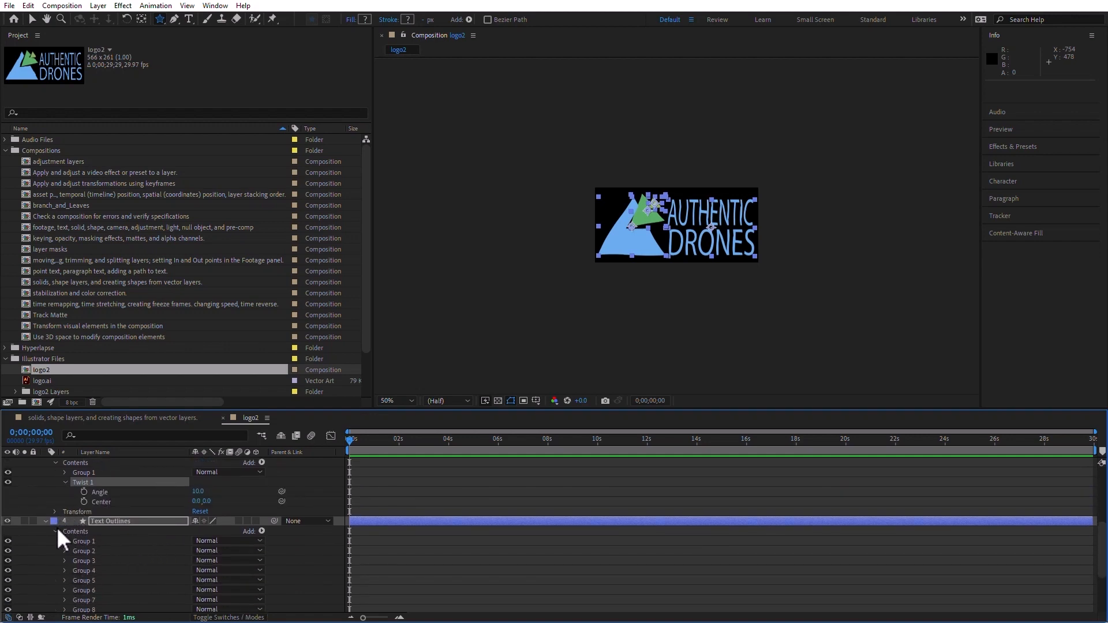
{"action": "left_click", "coordinate": [58, 532]}
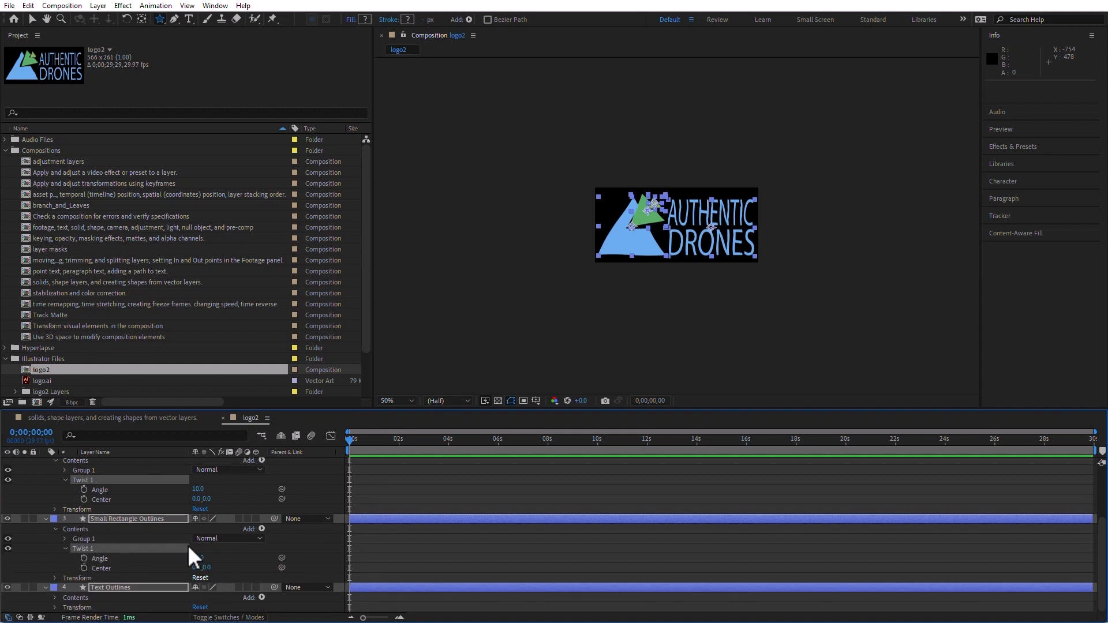
{"action": "left_click_drag", "start_coordinate": [352, 410], "coordinate": [352, 279]}
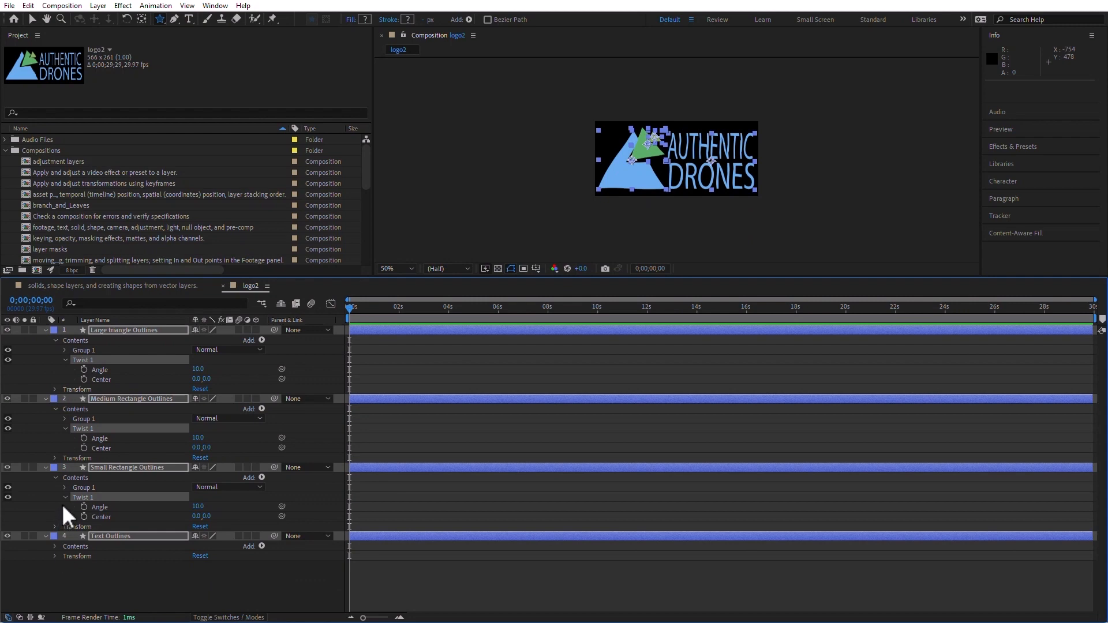
{"action": "left_click", "coordinate": [55, 547]}
{"action": "scroll", "coordinate": [92, 571], "scroll_direction": "down", "scroll_amount": 5}
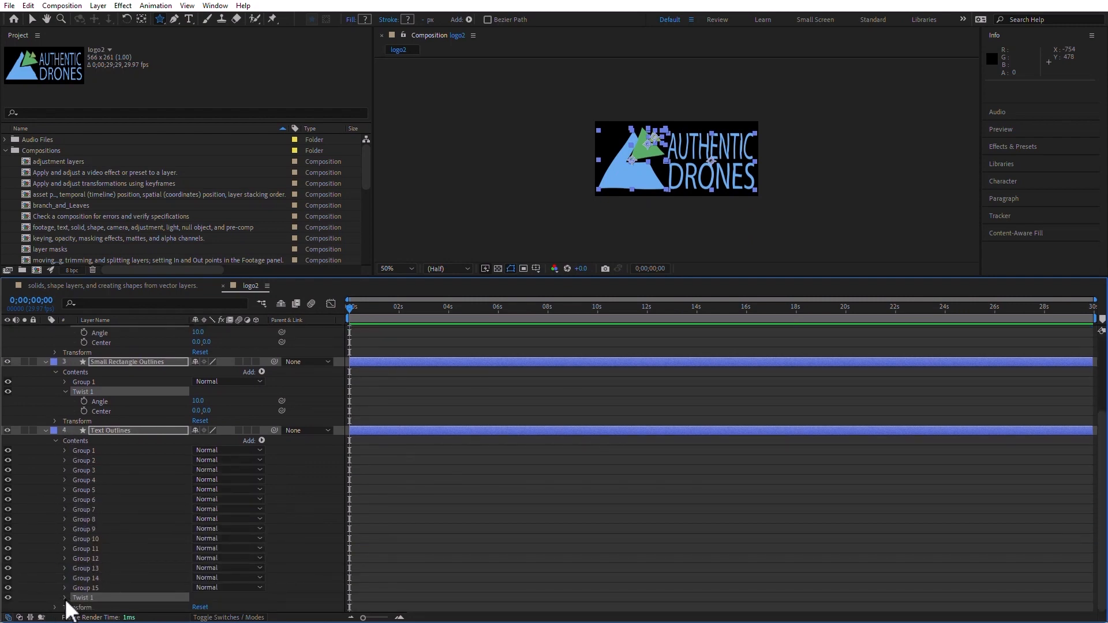
{"action": "left_click", "coordinate": [65, 599]}
{"action": "mouse_move", "coordinate": [143, 599]}
{"action": "left_mouse_down"}
{"action": "mouse_move", "coordinate": [99, 566]}
{"action": "mouse_move", "coordinate": [109, 508]}
{"action": "mouse_move", "coordinate": [119, 603]}
{"action": "mouse_move", "coordinate": [157, 606]}
{"action": "left_mouse_up"}
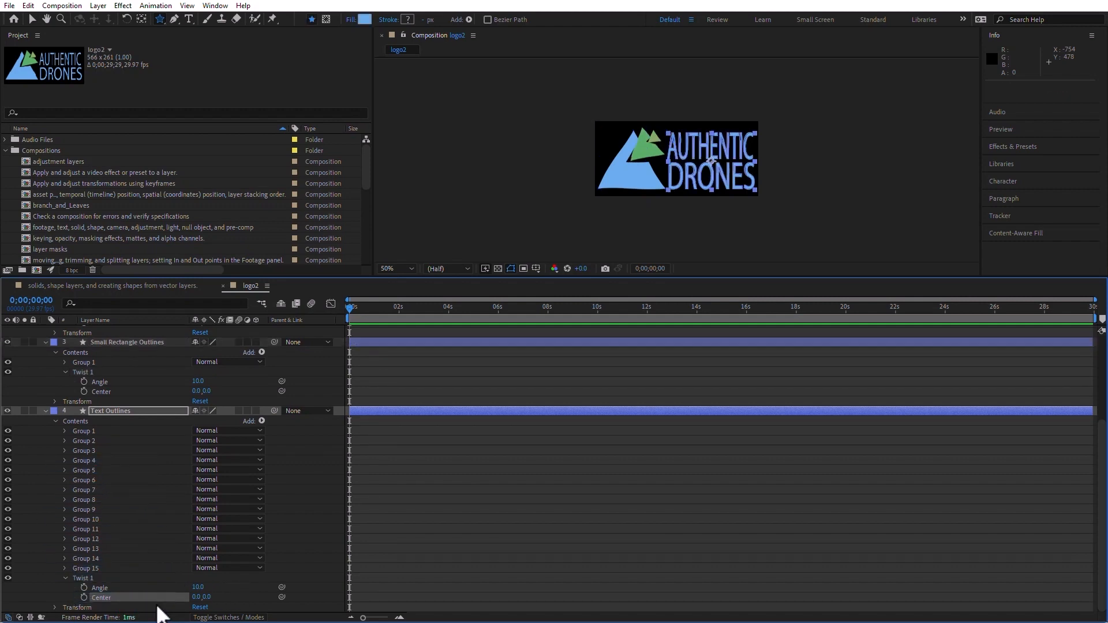
{"action": "left_click_drag", "start_coordinate": [254, 612], "coordinate": [41, 290]}
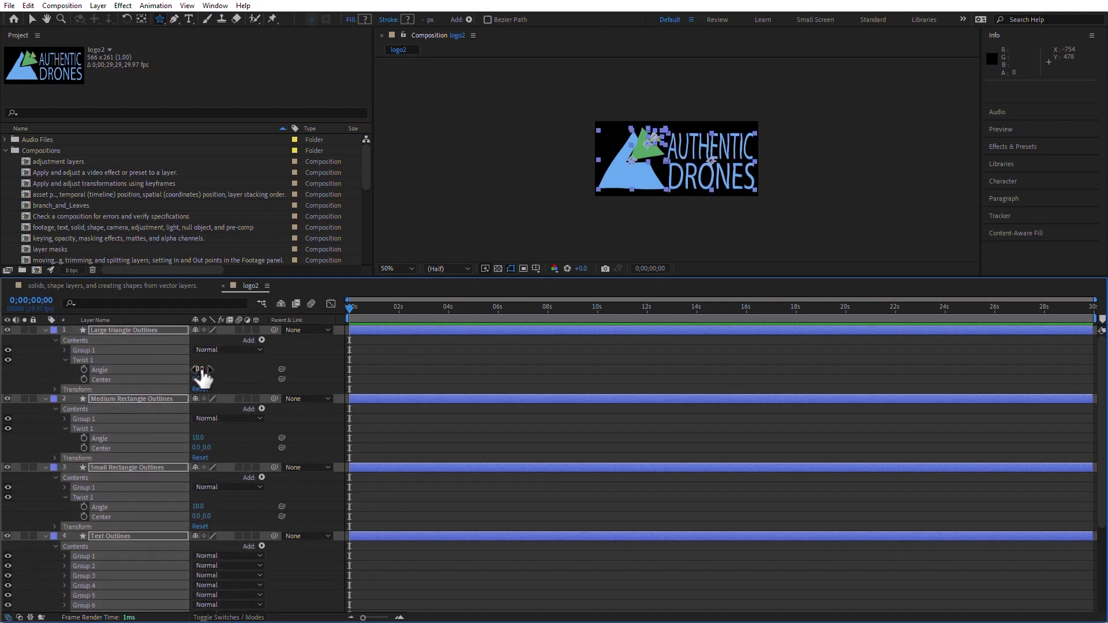
{"action": "left_click_drag", "start_coordinate": [198, 369], "coordinate": [223, 368]}
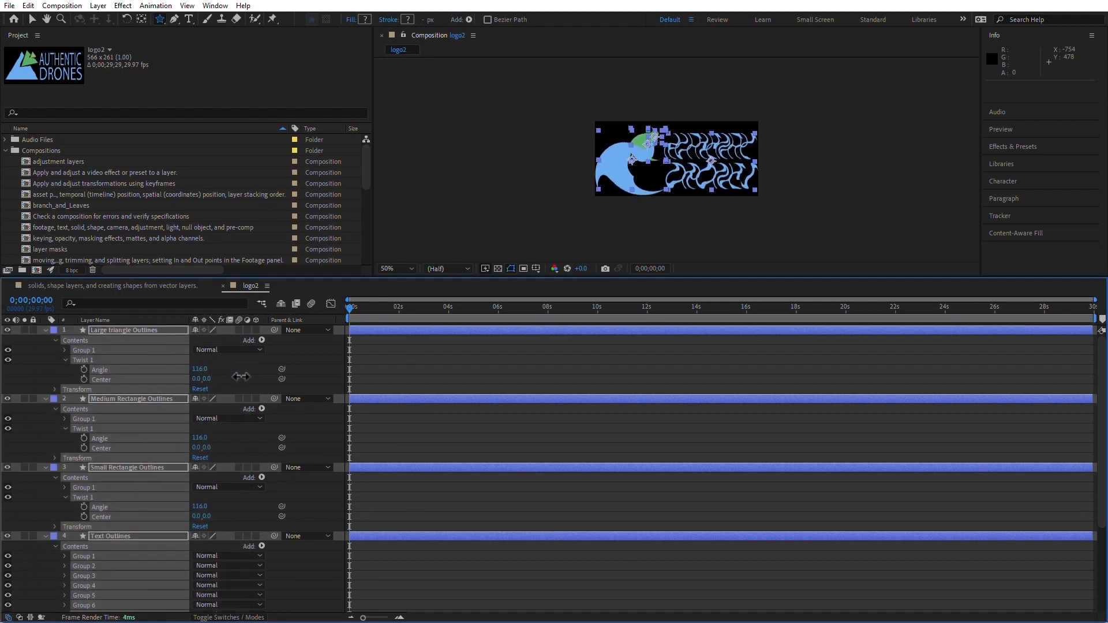